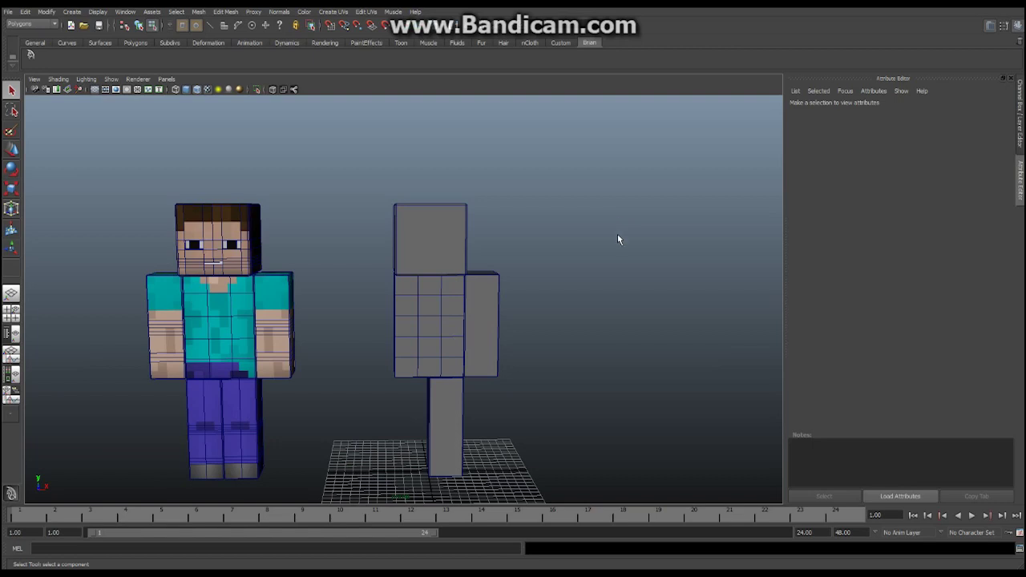
Step: Examine the textured and plain characters alongside the minecraftSkinTemplate.png layout image
mouse_move(497, 279)
left_mouse_down("alt")
mouse_move(508, 255)
mouse_move(449, 274)
mouse_move(470, 280)
mouse_move(430, 271)
mouse_move(289, 275)
mouse_move(479, 280)
left_mouse_up("alt")
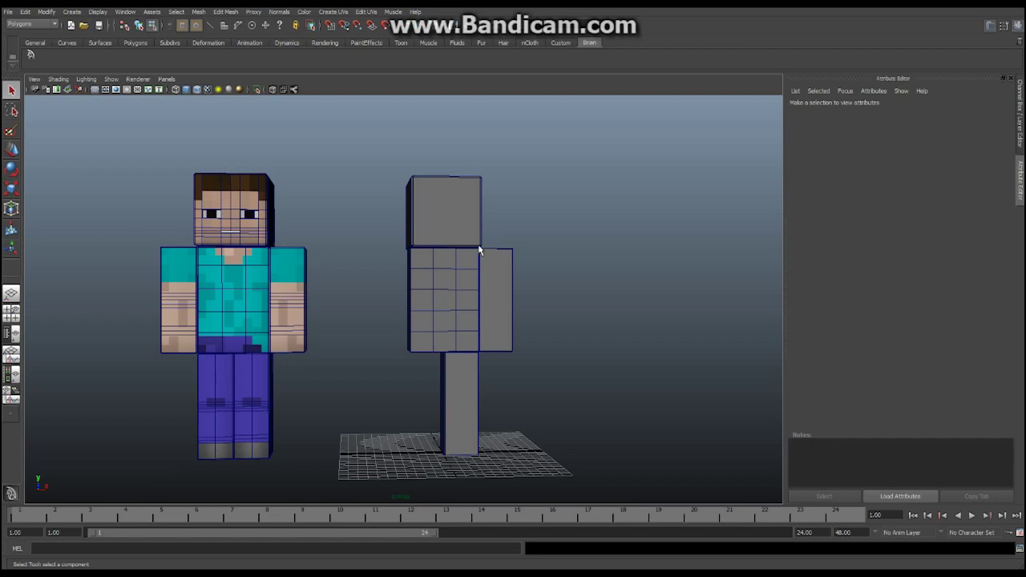
mouse_move(478, 251)
left_mouse_down("alt")
mouse_move(291, 247)
mouse_move(435, 265)
mouse_move(477, 243)
mouse_move(466, 250)
left_mouse_up("alt")
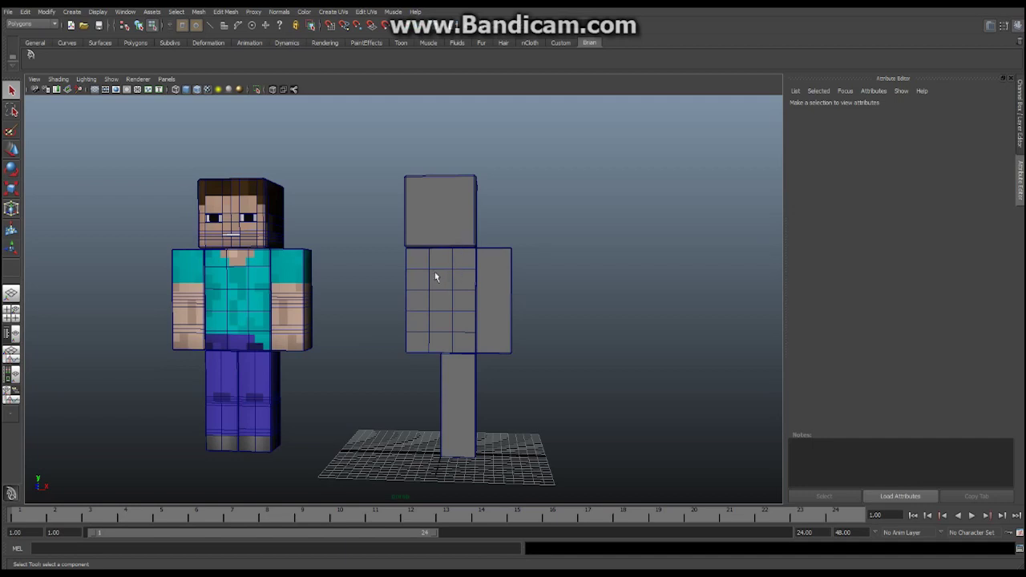
mouse_move(435, 276)
left_mouse_down("alt")
mouse_move(513, 280)
mouse_move(334, 266)
mouse_move(240, 273)
mouse_move(249, 284)
mouse_move(446, 277)
left_mouse_up("alt")
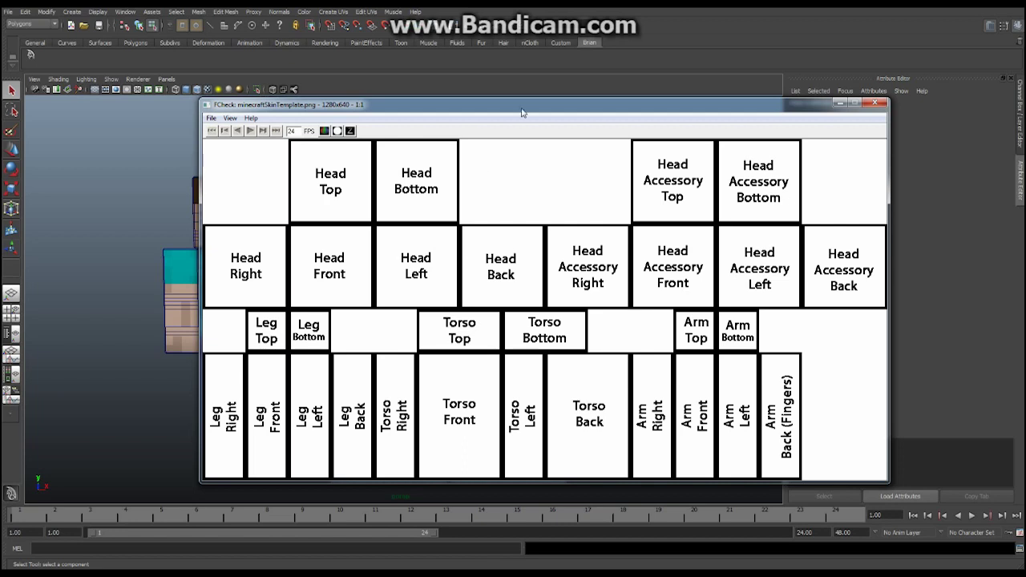
left_click_drag(582, 102, 903, 76)
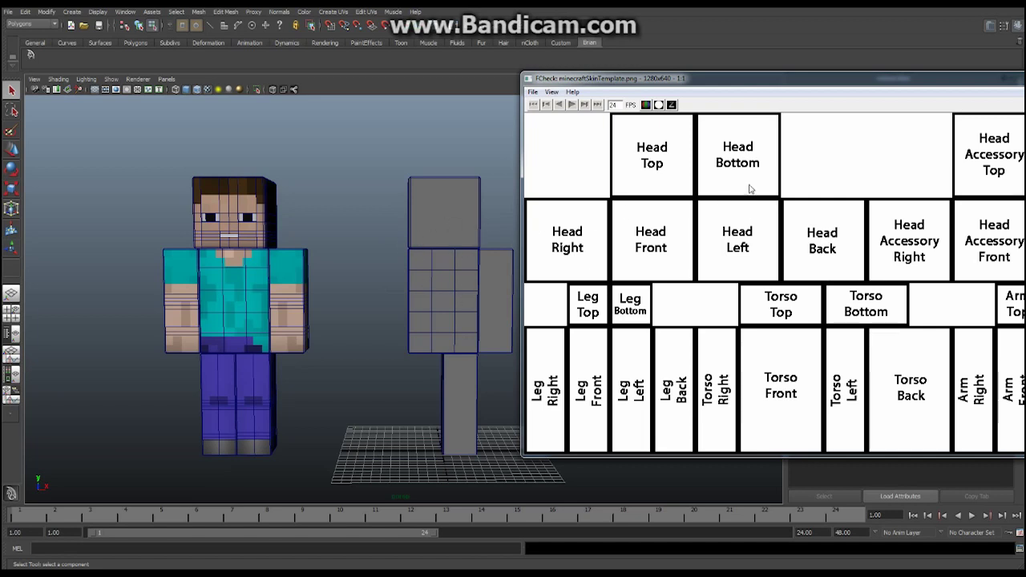
left_click_drag(748, 83, 1025, 90)
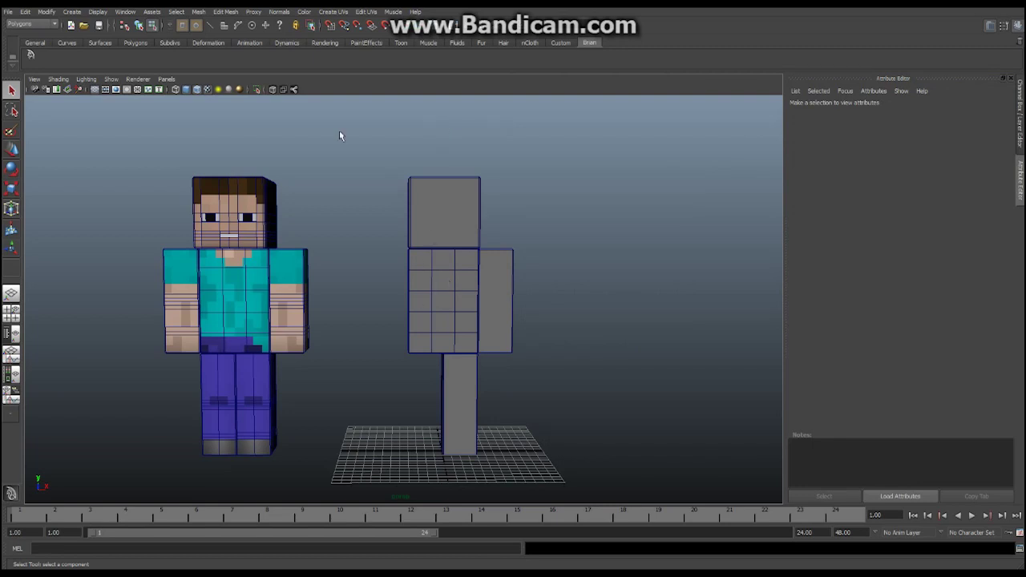
Step: Create a new Lambert material in the Hypershade and show its attributes for editing
left_click(127, 13)
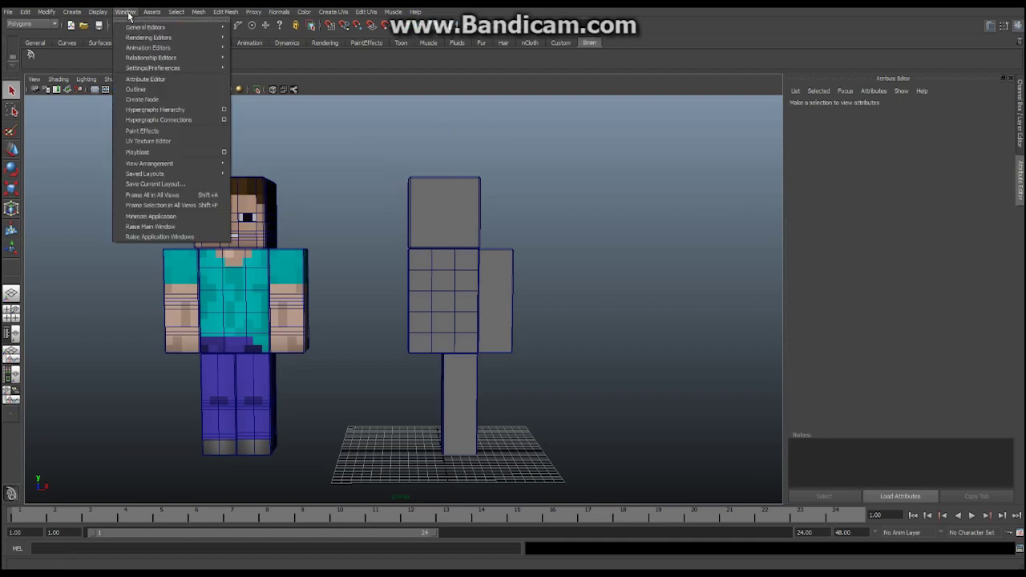
mouse_move(138, 40)
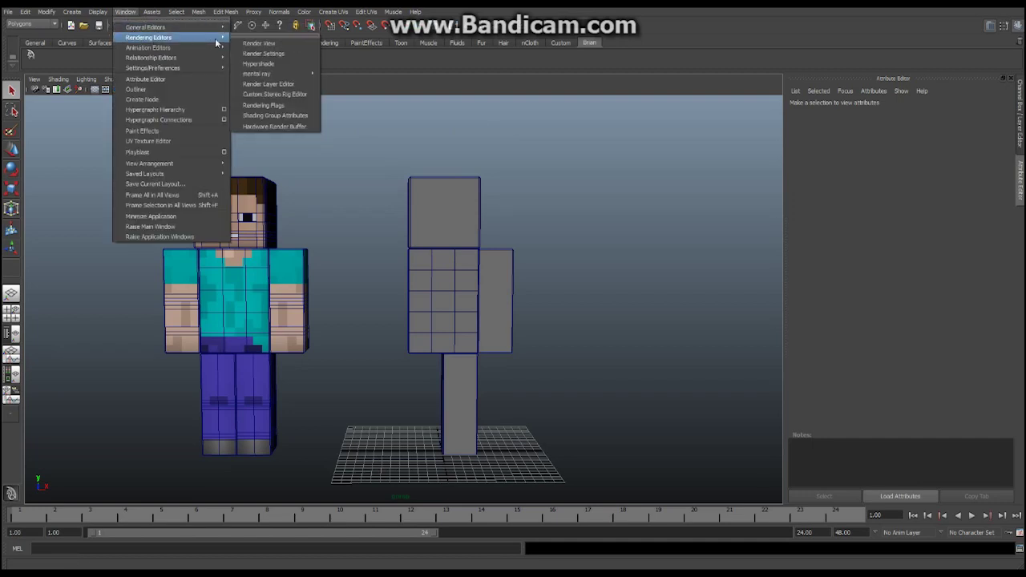
left_click(259, 64)
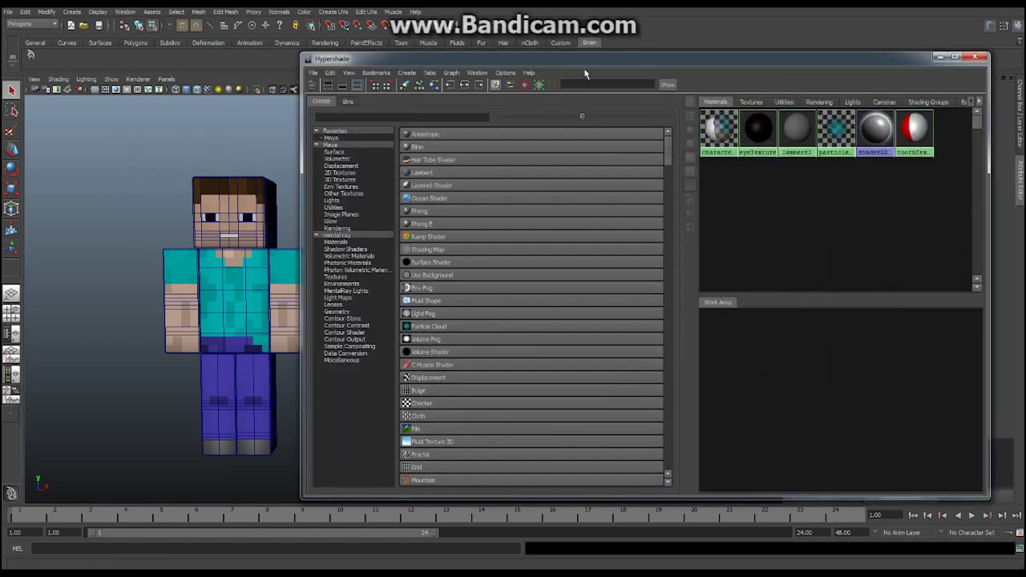
left_click_drag(591, 60, 520, 44)
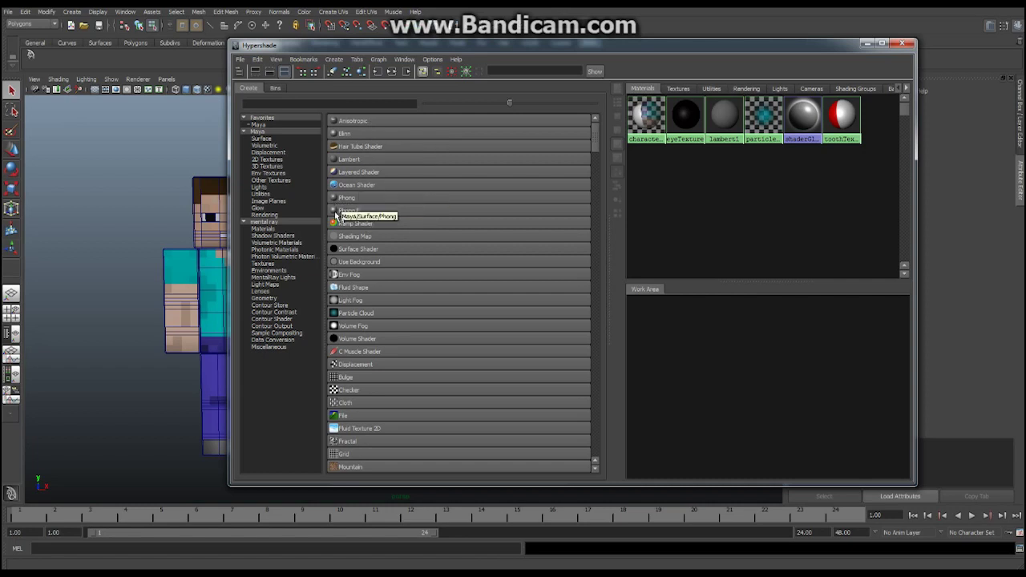
left_click(357, 161)
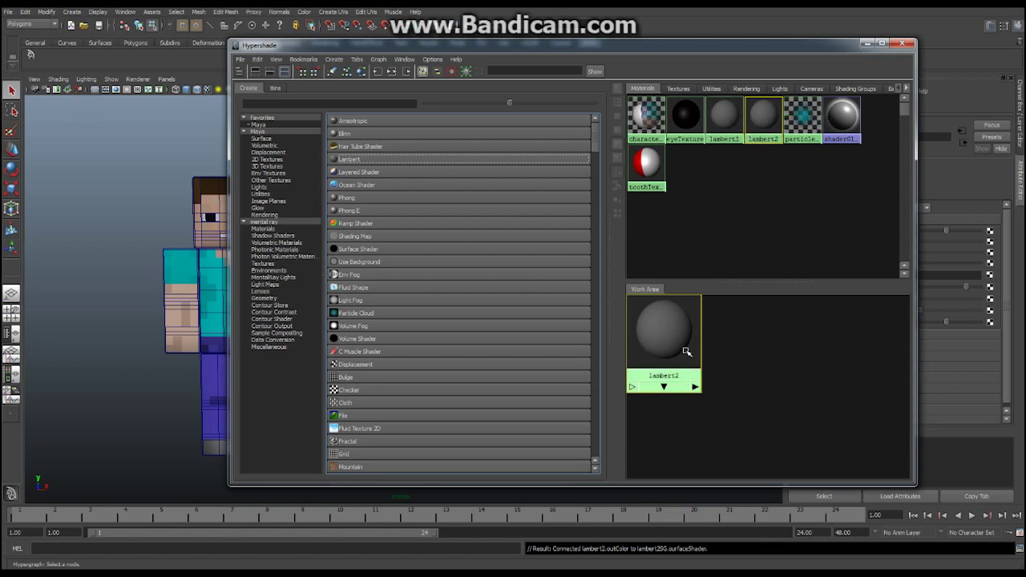
left_click(665, 337)
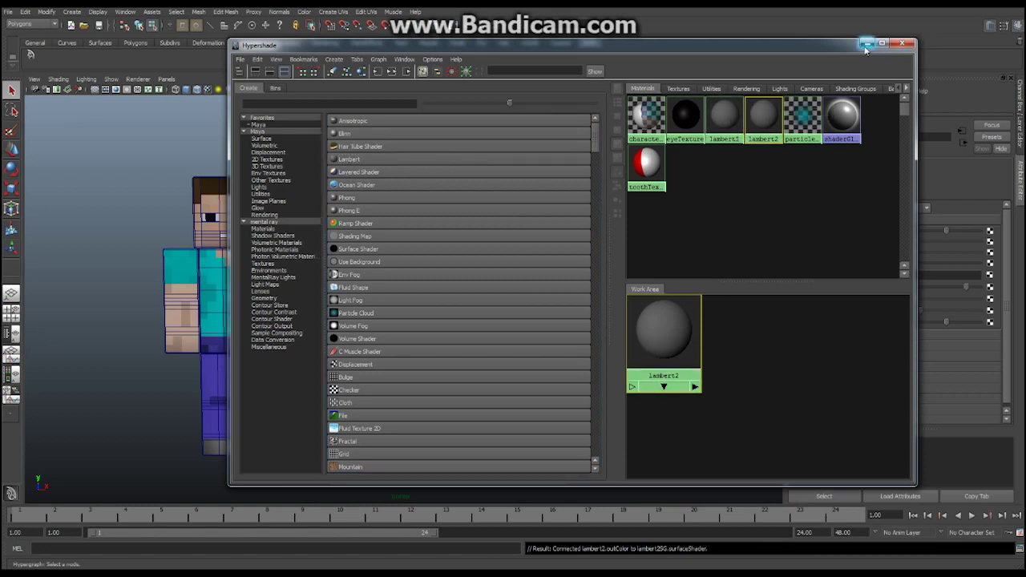
left_click(903, 44)
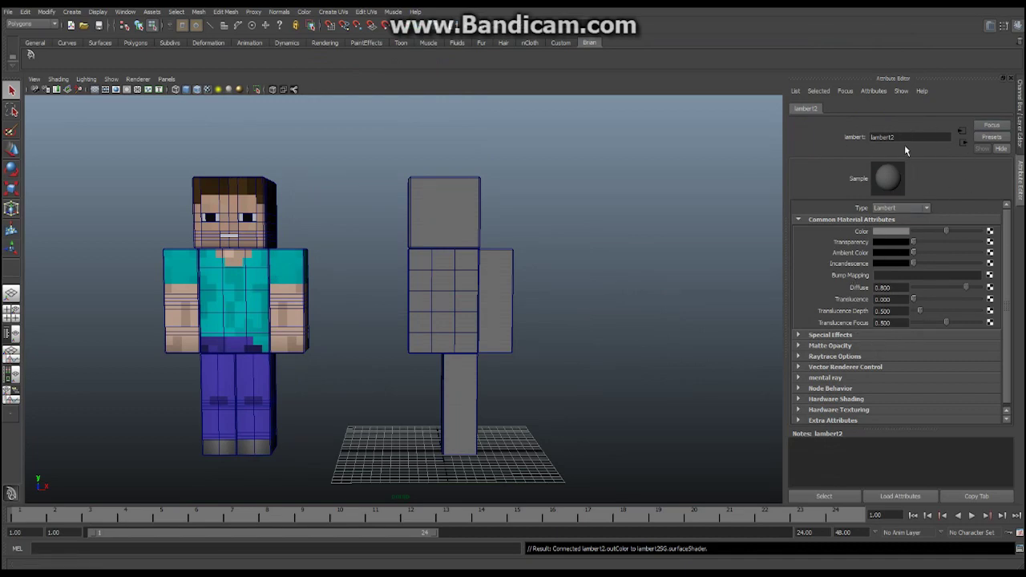
Step: Rename the new Lambert material to charTextureLayout
left_click_drag(900, 137, 872, 137)
type("d")
type("harTexture")
type("Layout")
key("Return")
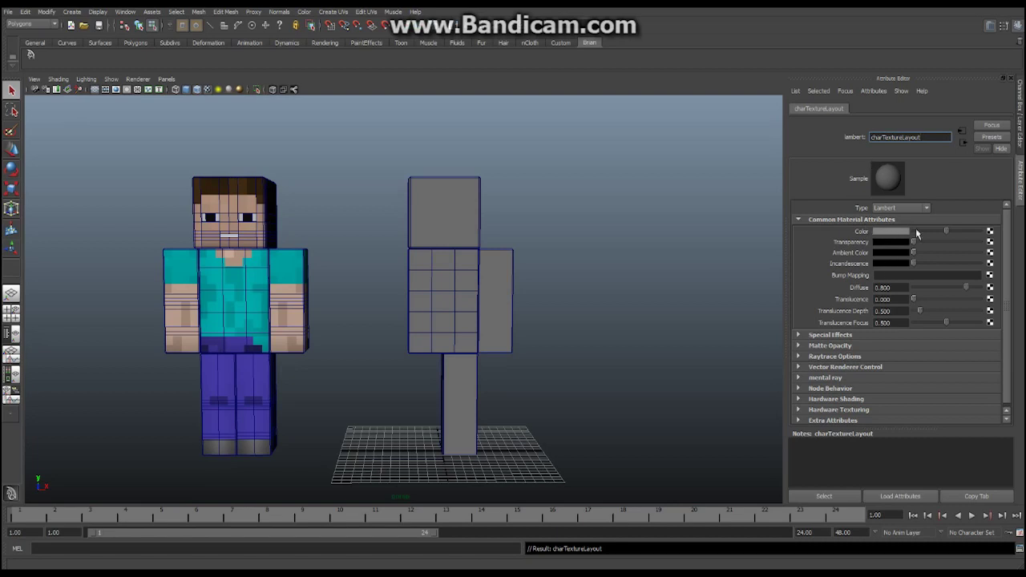
Step: Map the material's color to a file texture and load the image charLayout.jpg
left_click(991, 233)
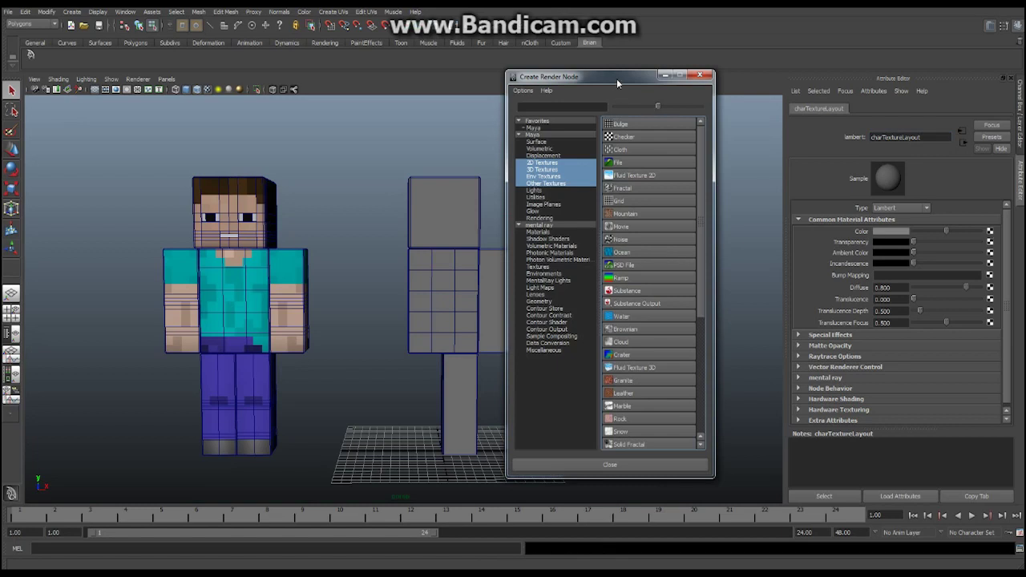
left_click_drag(616, 79, 497, 74)
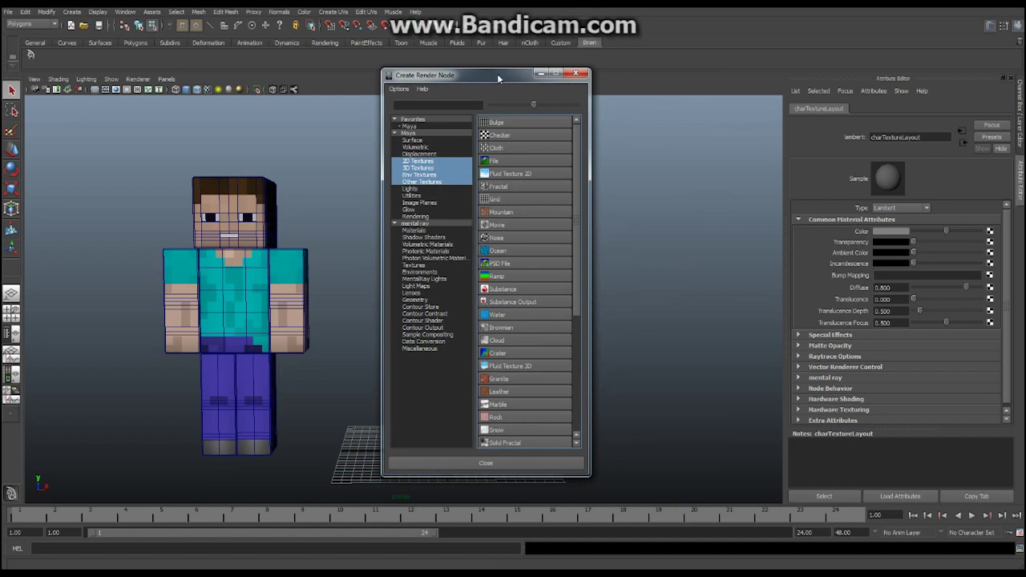
left_click(505, 162)
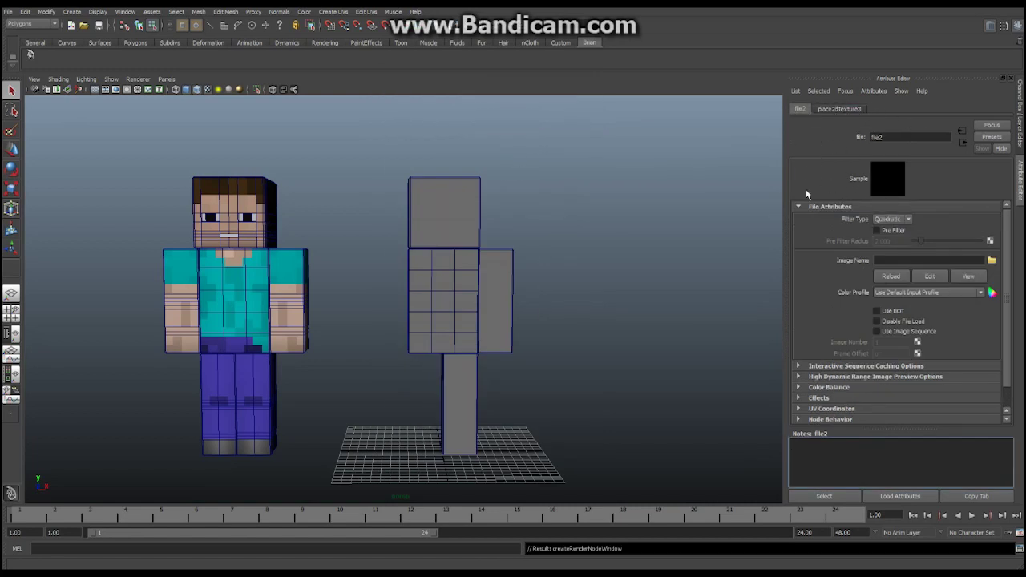
left_click(992, 262)
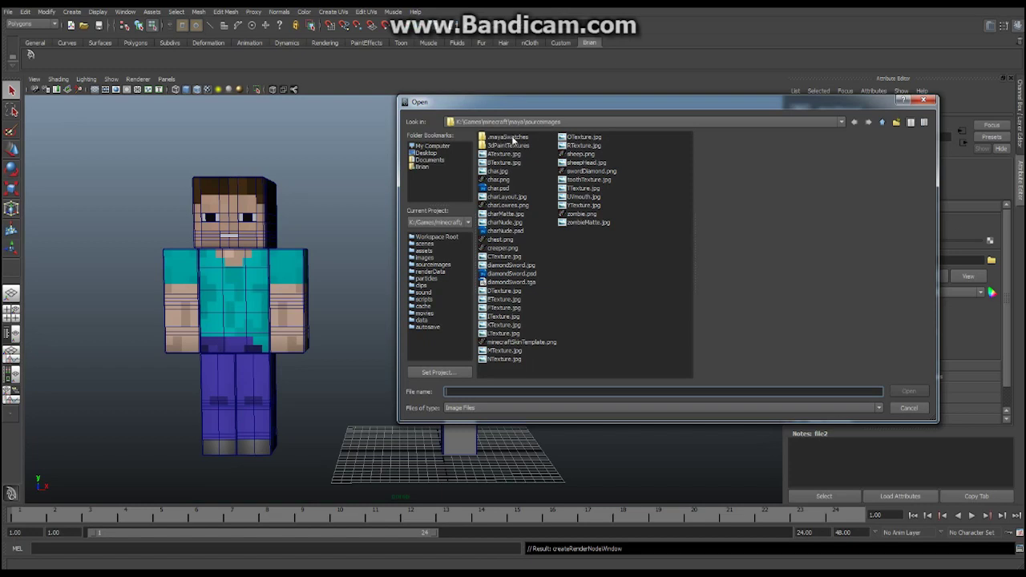
double_click(508, 197)
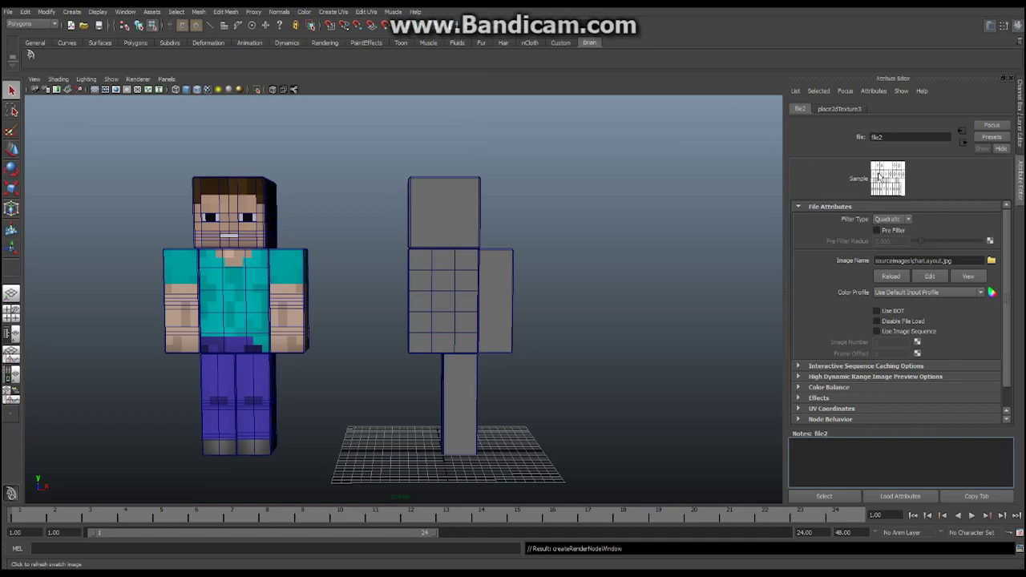
Step: Assign the charTextureLayout material to the plain character's head, torso, arm and leg objects
left_click_drag(560, 386, 396, 200)
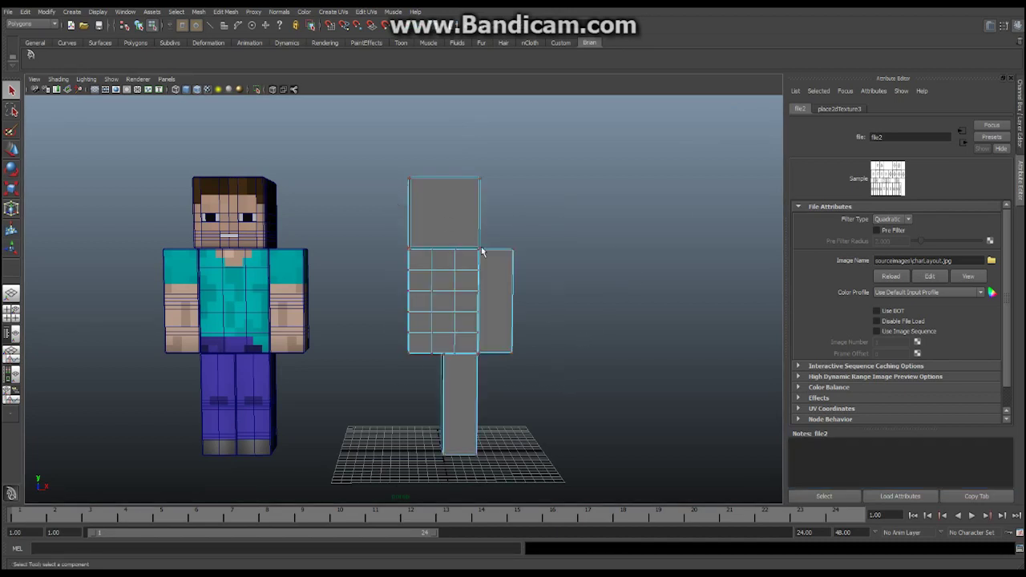
right_click_drag(466, 237, 499, 227)
left_click_drag(578, 413, 409, 200)
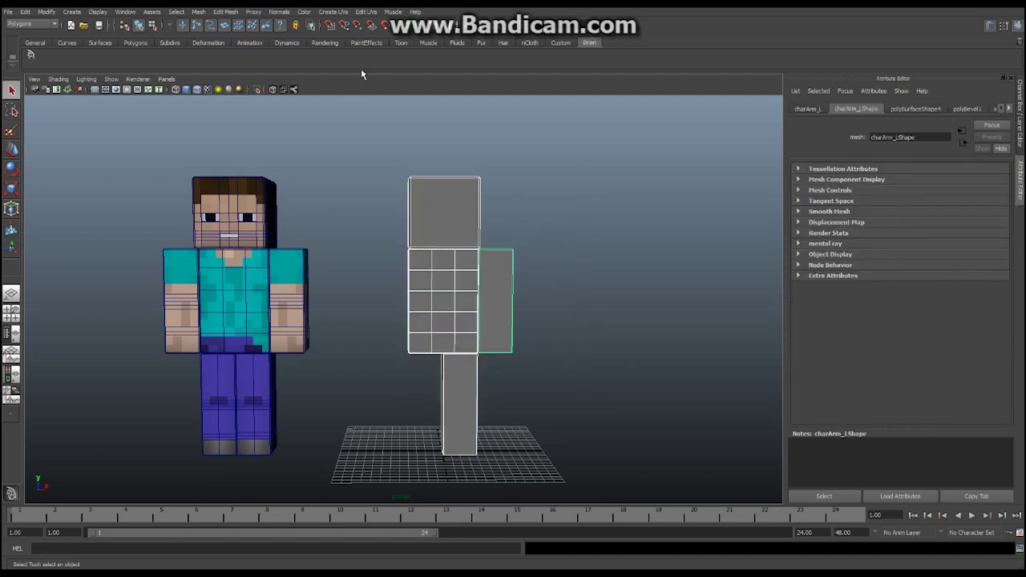
left_click(128, 12)
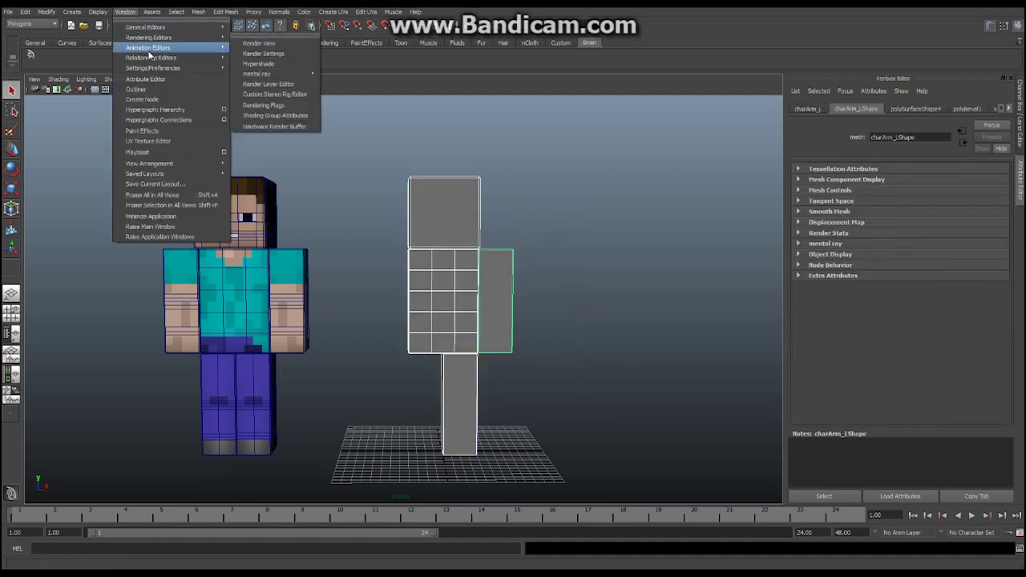
mouse_move(151, 40)
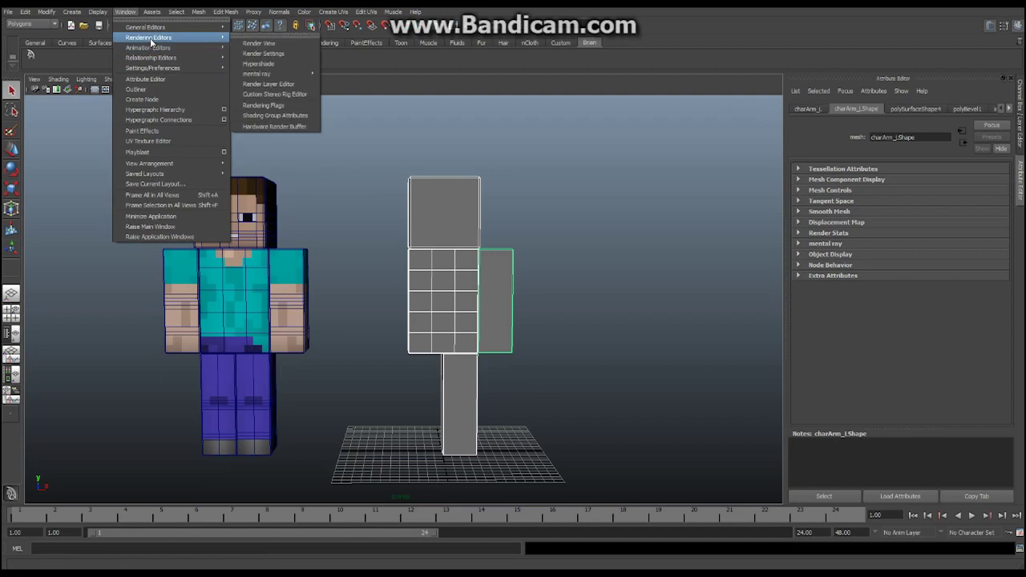
left_click(265, 64)
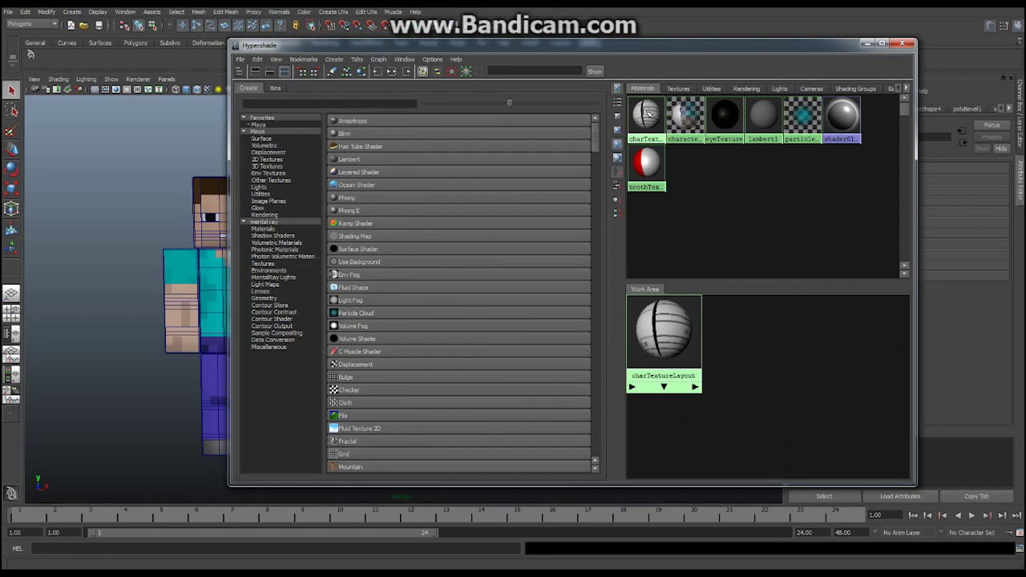
right_click(647, 112)
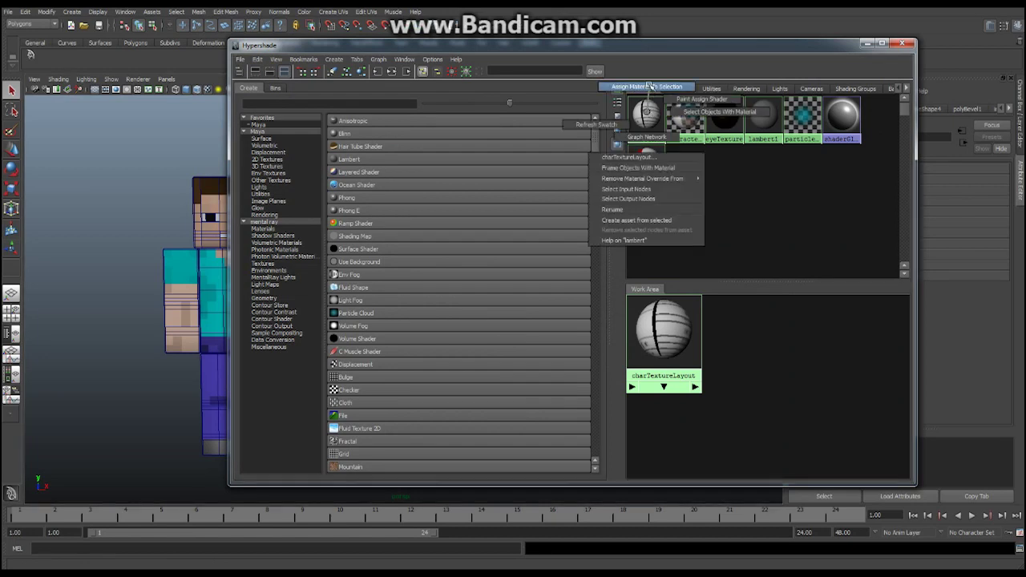
left_click(650, 86)
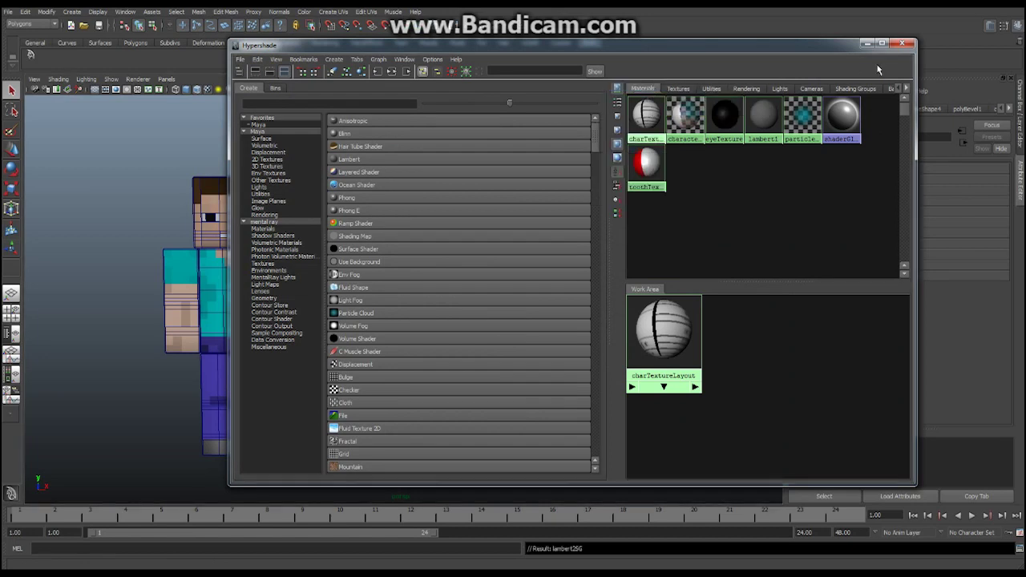
left_click(867, 44)
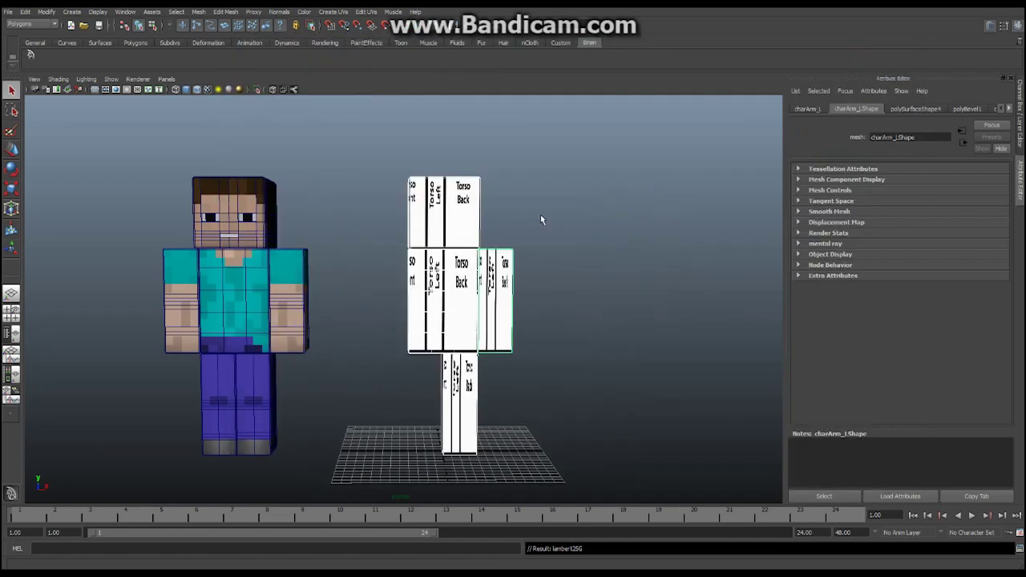
Step: Check the layout texture on the plain character against the skin template image
left_click_drag(450, 285, 529, 279, "alt")
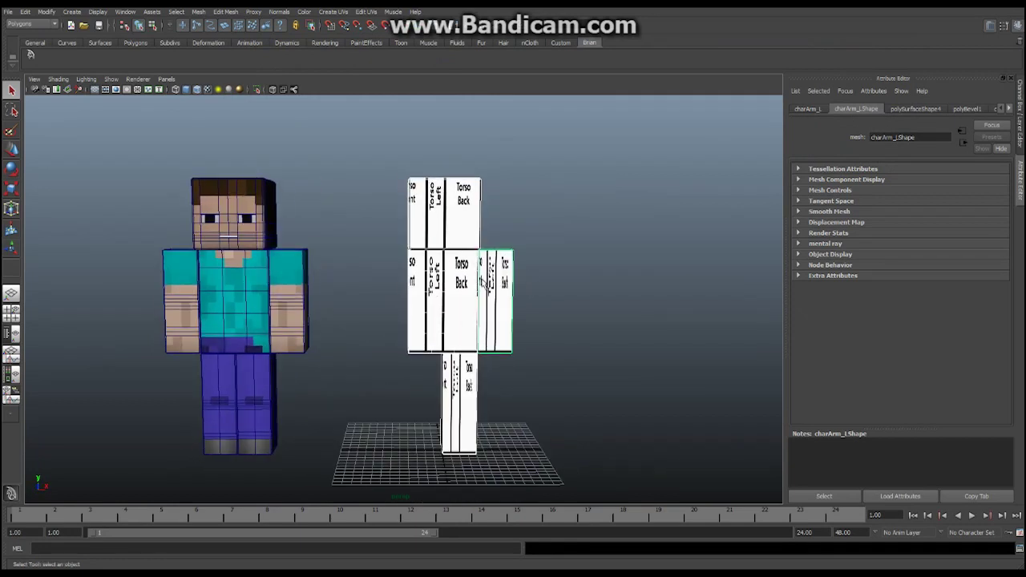
middle_click_drag(511, 283, 440, 245, "alt")
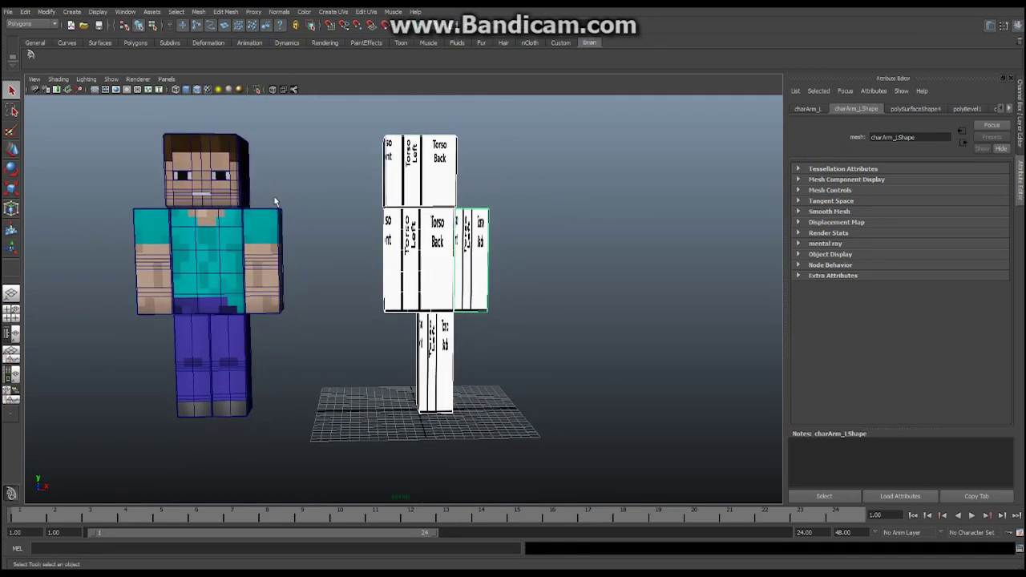
middle_click_drag(338, 238, 439, 259, "alt")
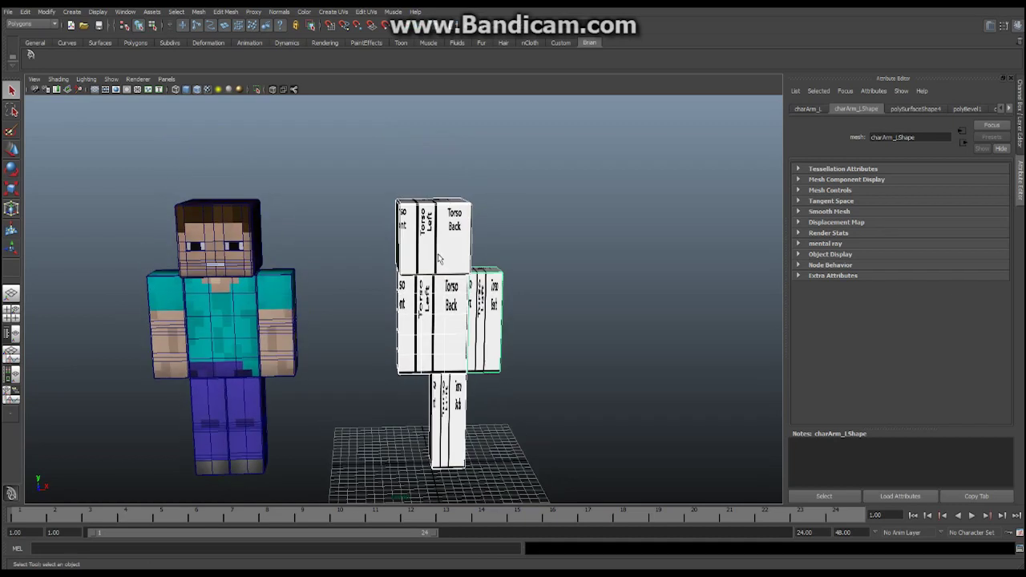
key("alt+Tab")
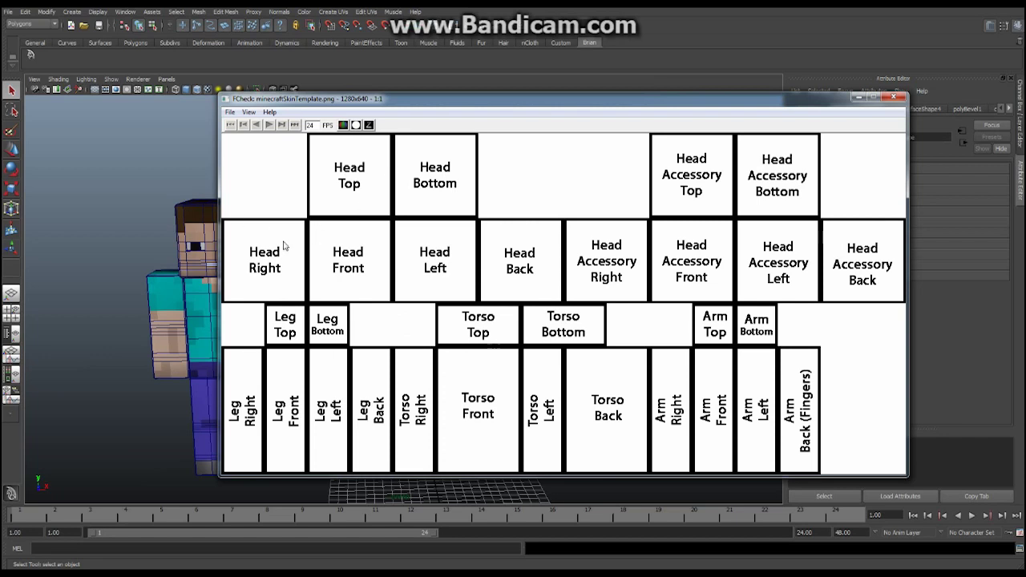
left_click(858, 97)
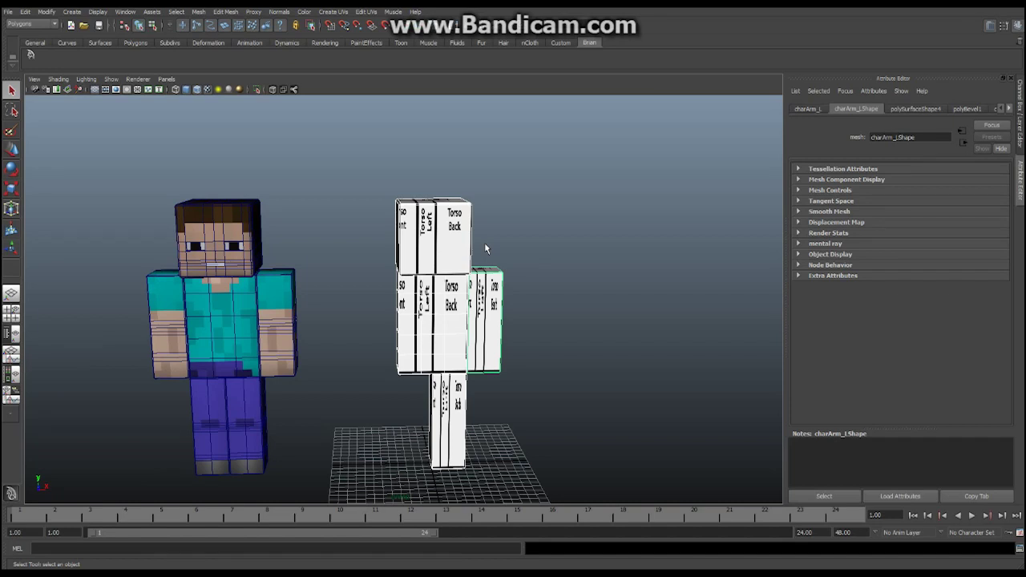
Step: Select the front face of the plain character's head together with the narrow bevel faces around its edges
mouse_move(431, 228)
left_mouse_down("alt")
mouse_move(403, 208)
mouse_move(426, 212)
mouse_move(433, 243)
left_mouse_up("alt")
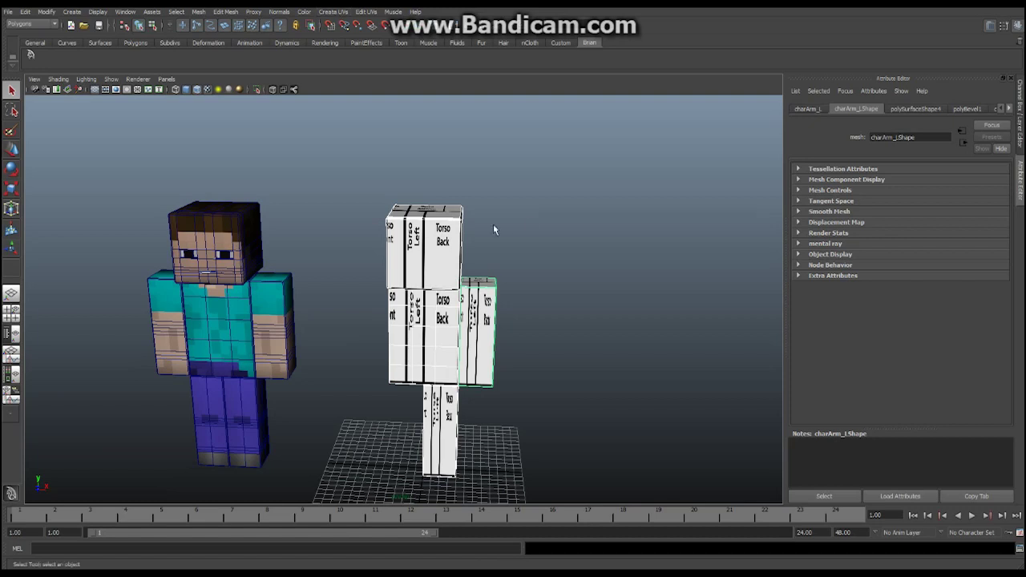
left_click_drag(493, 227, 375, 291, "alt")
left_click(450, 218)
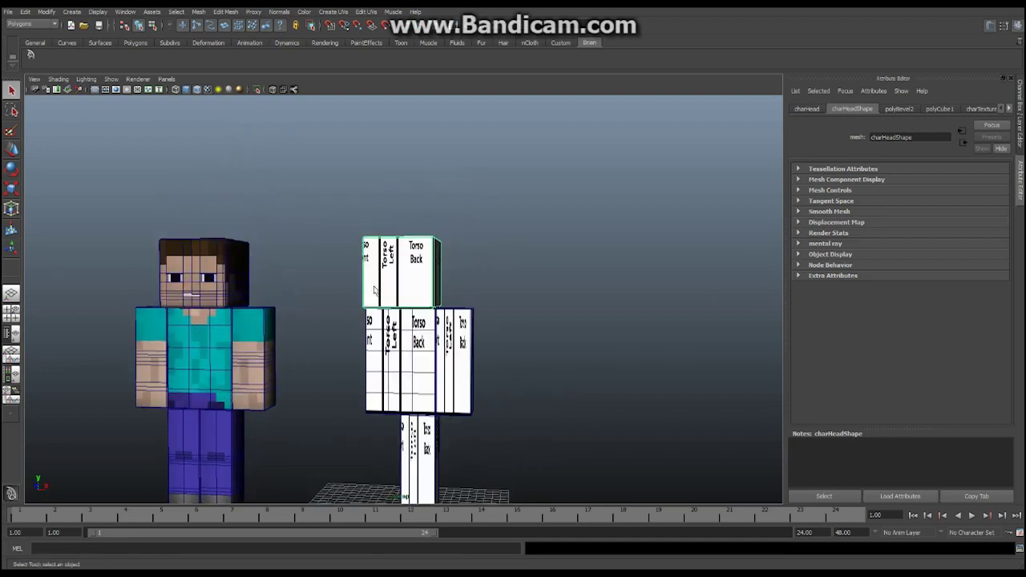
right_click_drag(374, 291, 639, 268, "alt")
right_click(404, 242)
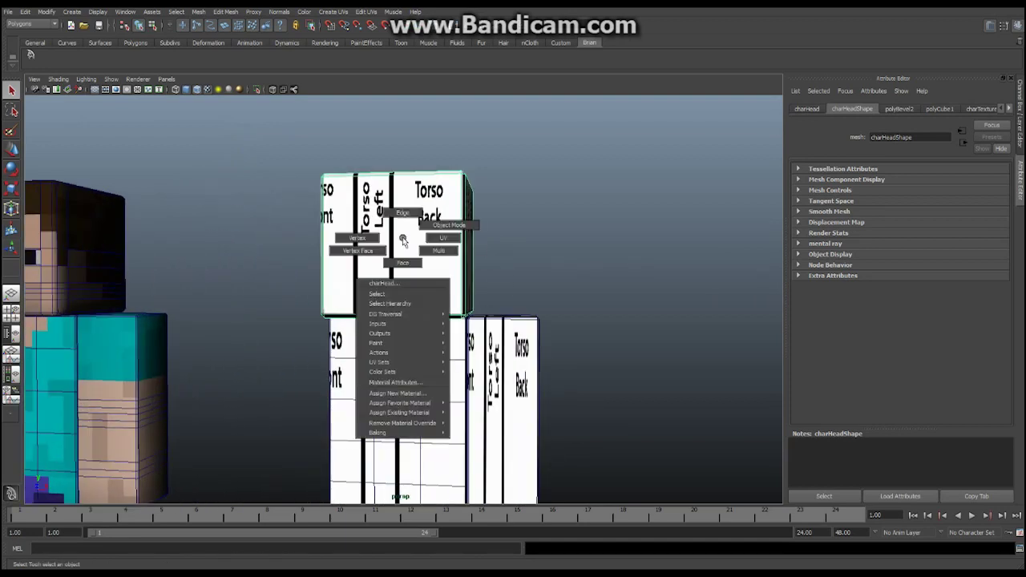
right_click_drag(403, 242, 395, 264)
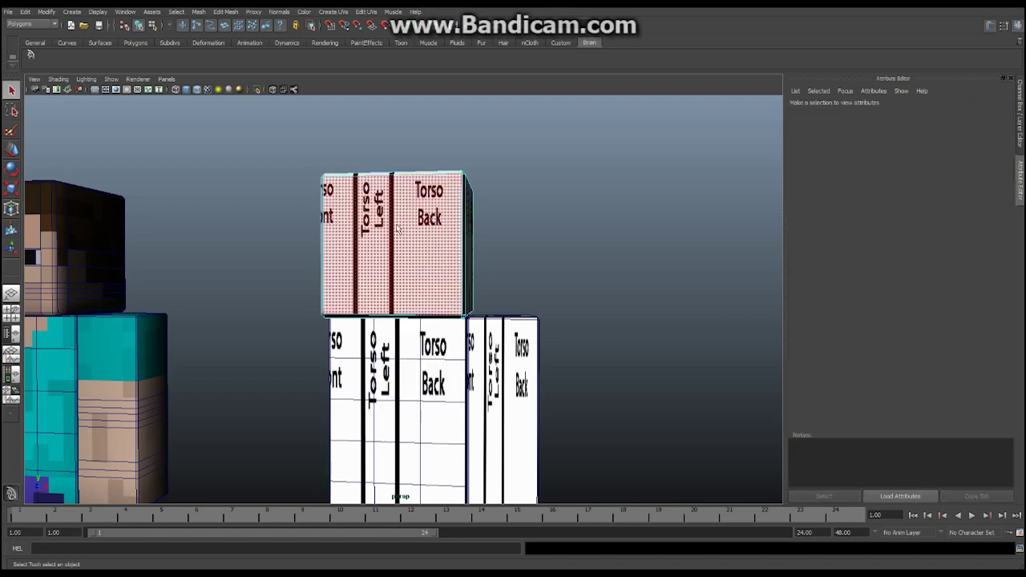
left_click(421, 234)
left_click_drag(468, 236, 332, 237, "alt")
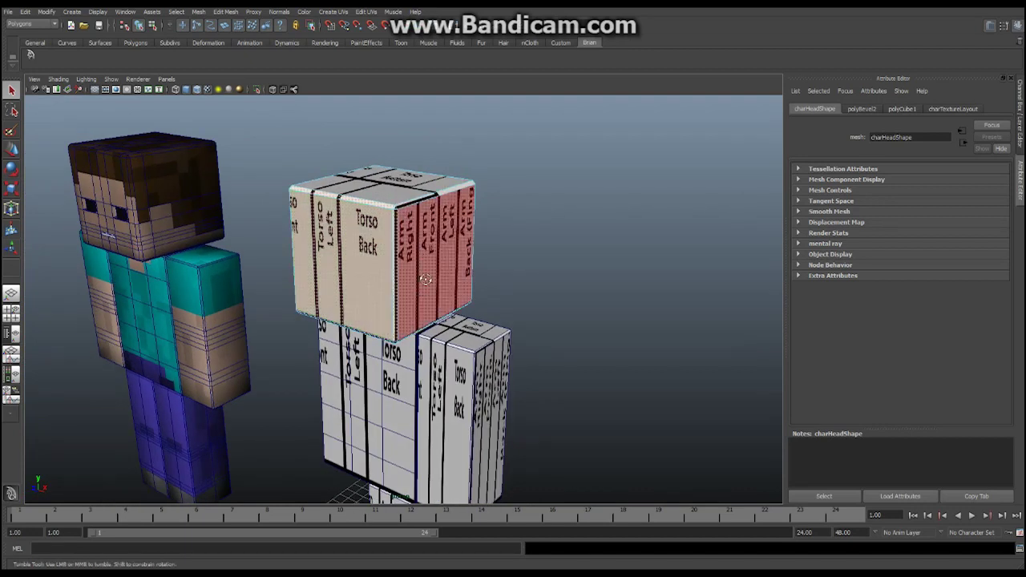
left_click_drag(433, 241, 409, 290, "alt")
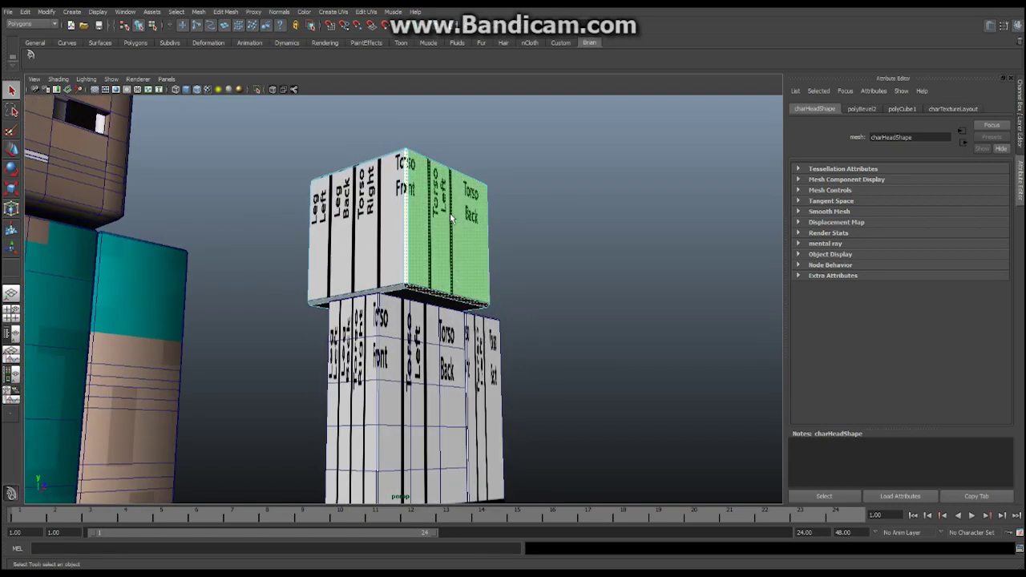
left_click_drag(453, 213, 390, 222, "alt")
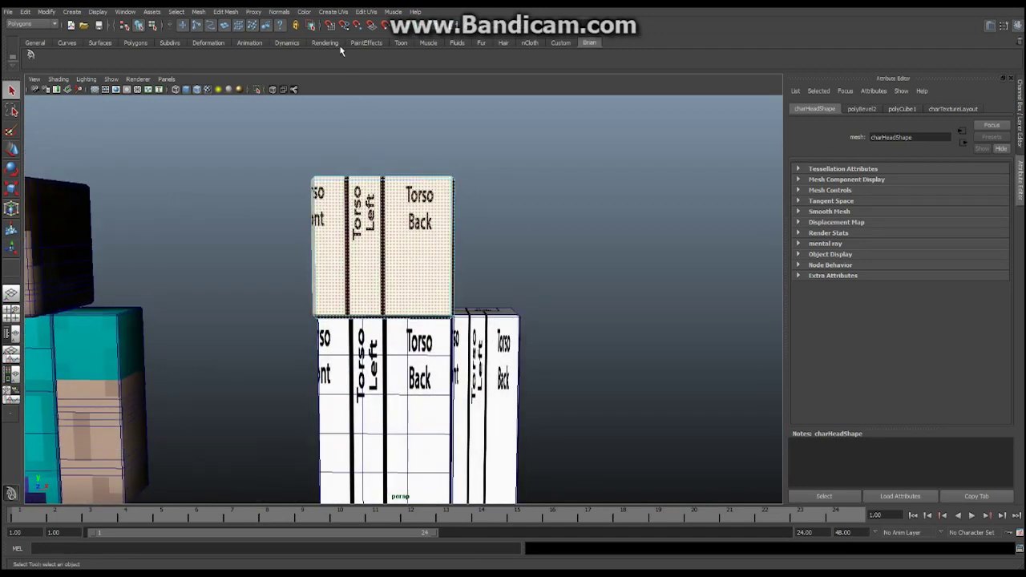
Step: Apply a planar mapping projected from the Z axis to the selected front faces of the head
left_click(336, 12)
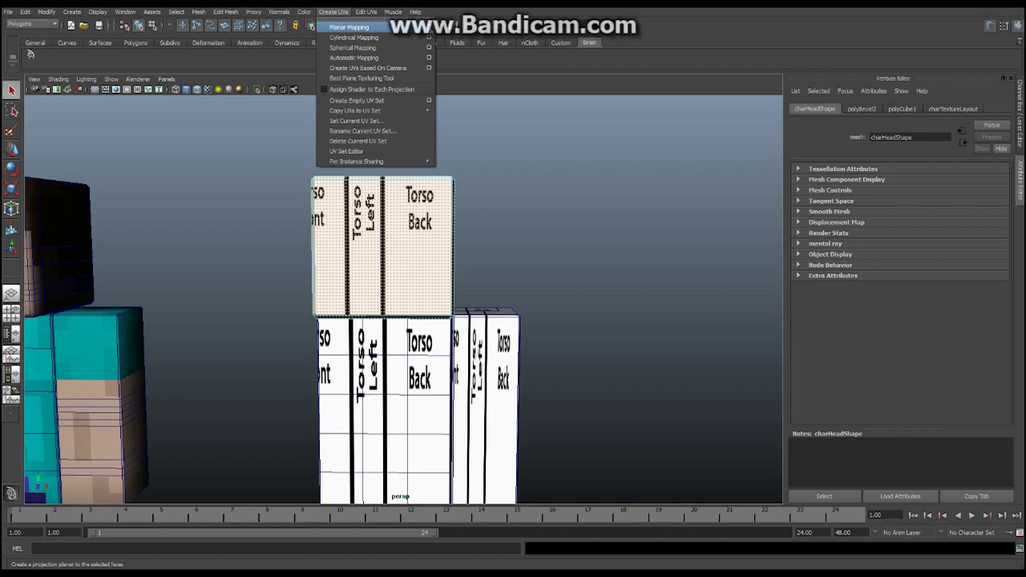
left_click(429, 27)
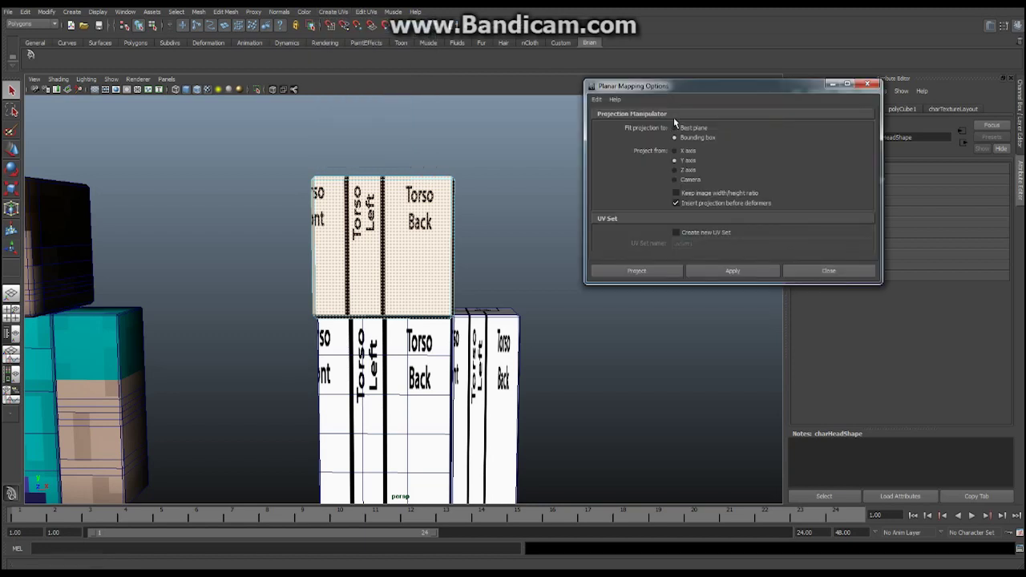
left_click(682, 171)
left_click(652, 271)
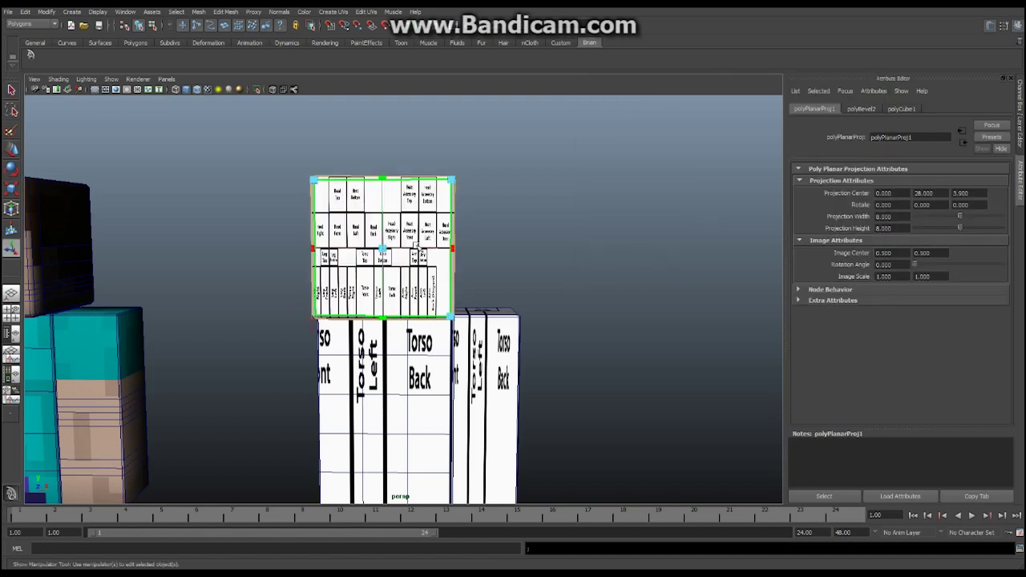
Step: Open the UV Texture Editor, scale the front projection down to about 0.36 and move it over the Head Front area
mouse_move(391, 251)
left_mouse_down("alt")
mouse_move(353, 250)
mouse_move(401, 245)
mouse_move(396, 253)
left_mouse_up("alt")
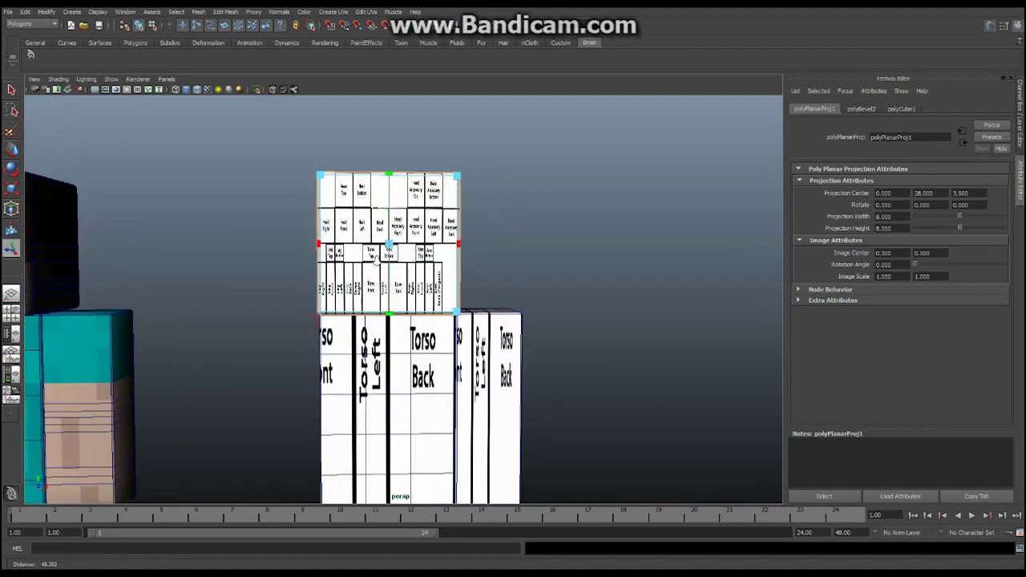
right_click_drag(397, 253, 409, 279, "alt")
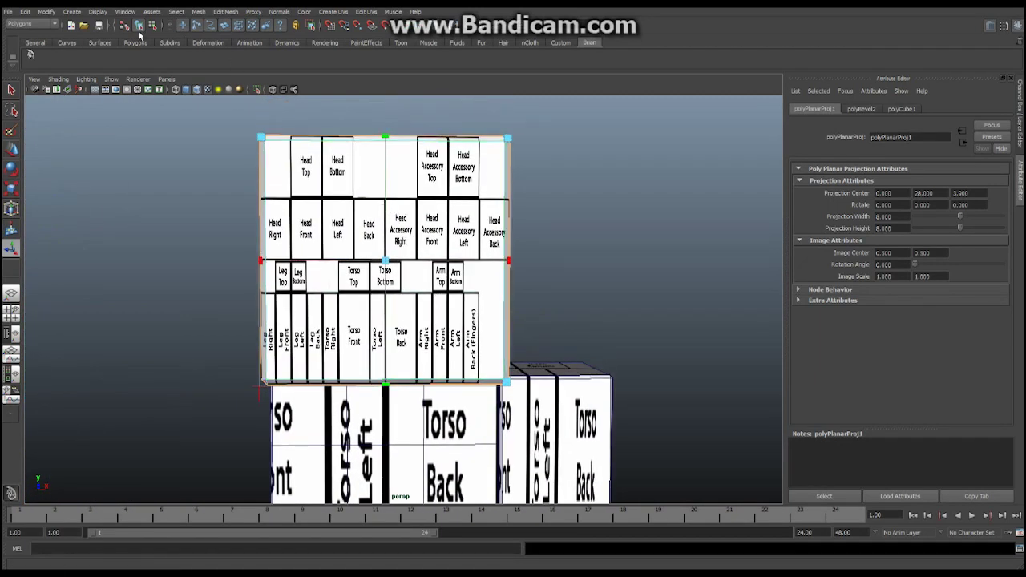
left_click(131, 13)
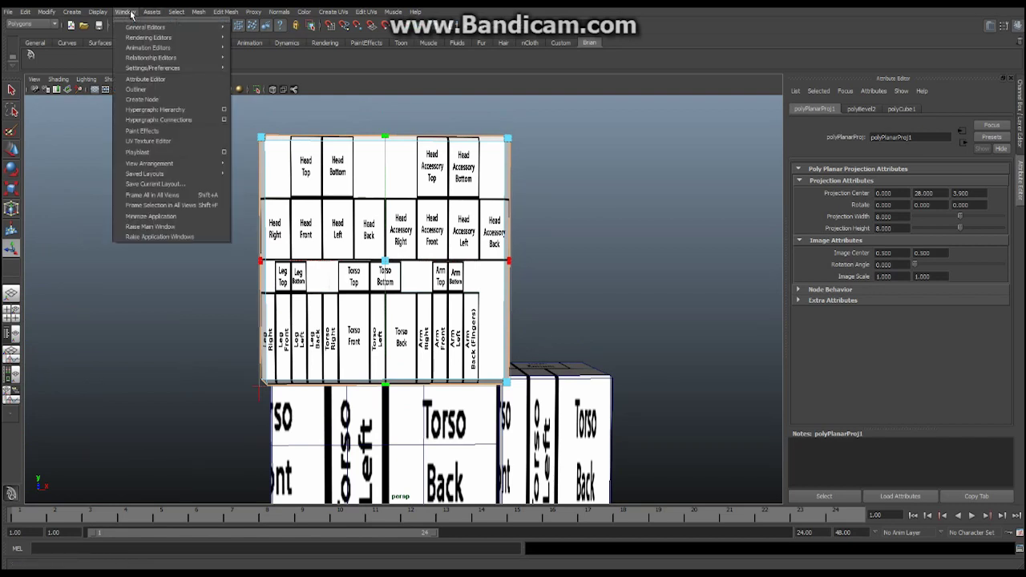
left_click(141, 142)
left_click_drag(597, 185, 591, 41)
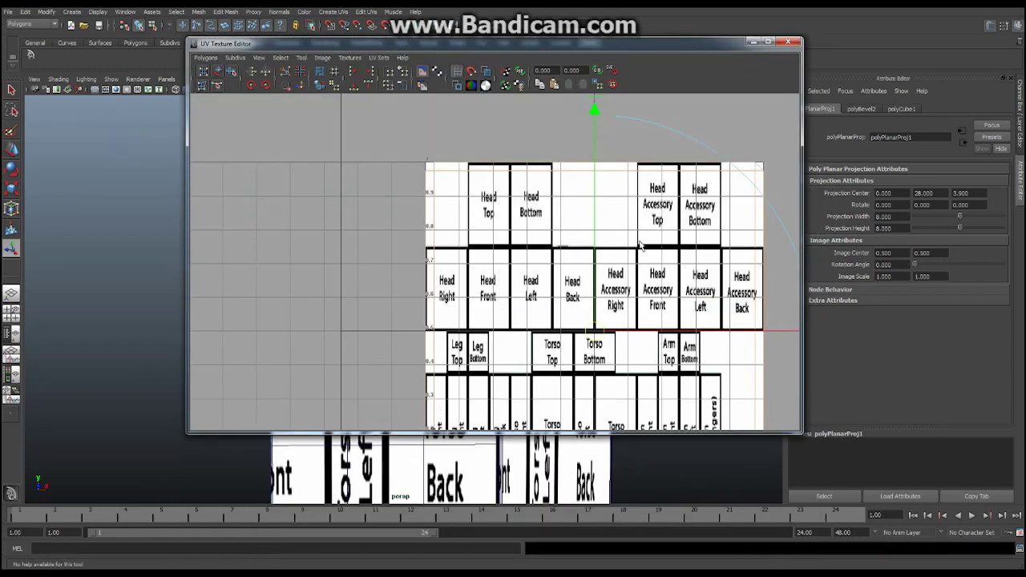
middle_click_drag(571, 218, 514, 199, "alt")
scroll(397, 250, "down", 3)
scroll(397, 250, "up", 1)
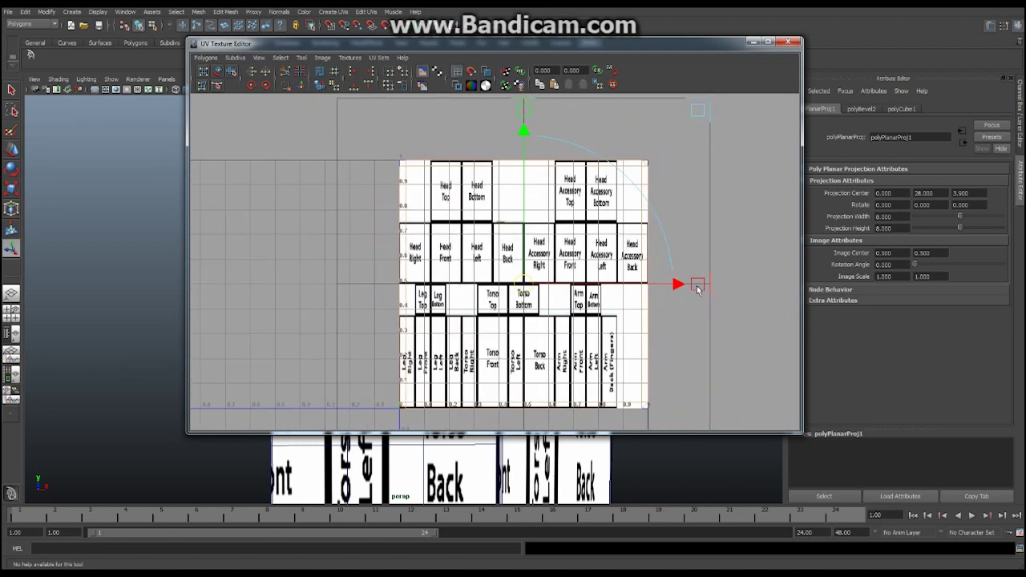
left_click_drag(698, 285, 590, 287)
left_click_drag(524, 112, 527, 236)
middle_click_drag(527, 236, 554, 241, "alt")
left_click_drag(551, 289, 474, 260)
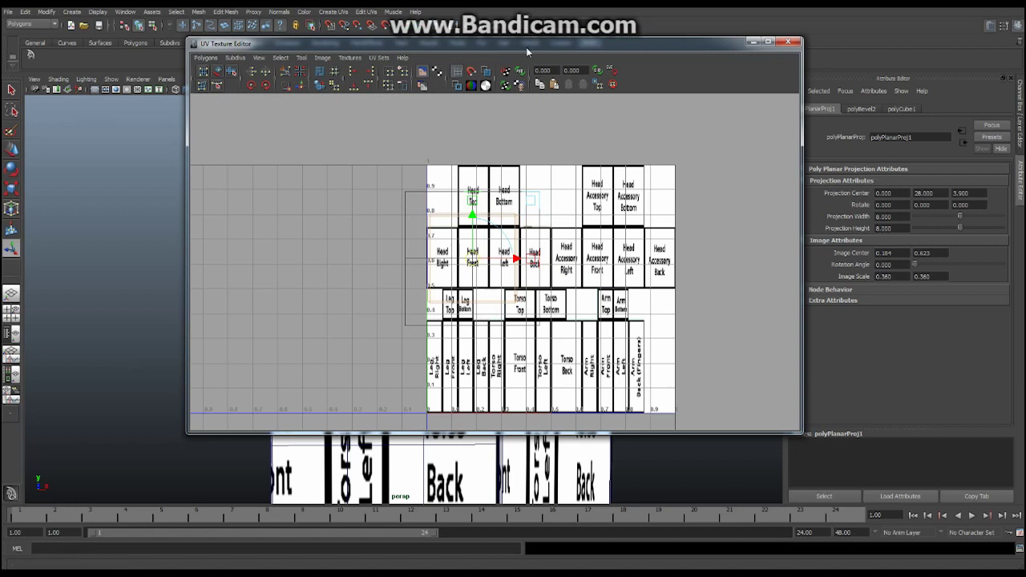
Step: Reduce the front projection to about 0.145 wide and 0.323 high while comparing it with the head in the viewport
left_click_drag(526, 47, 538, 280)
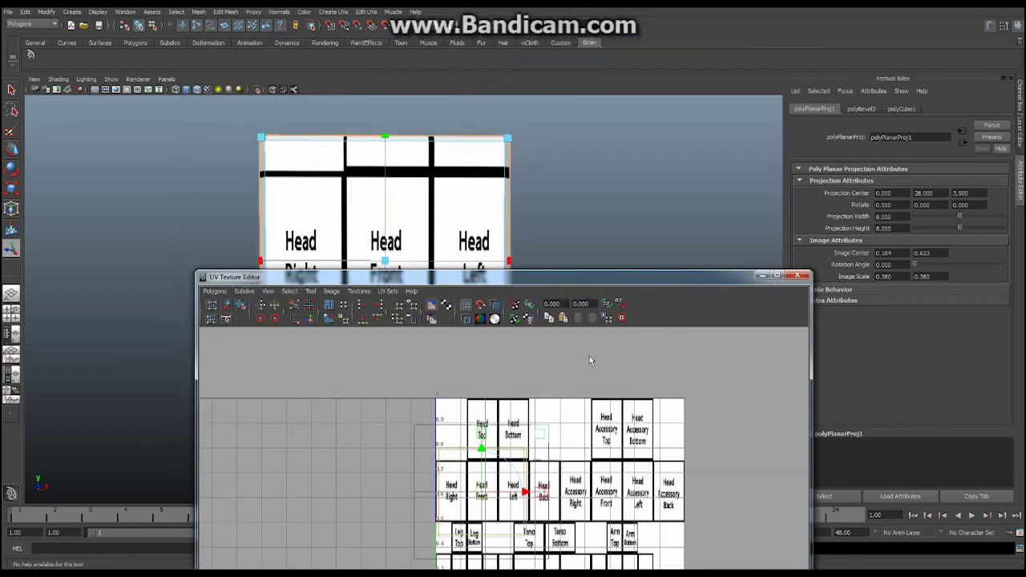
left_click_drag(542, 494, 501, 471)
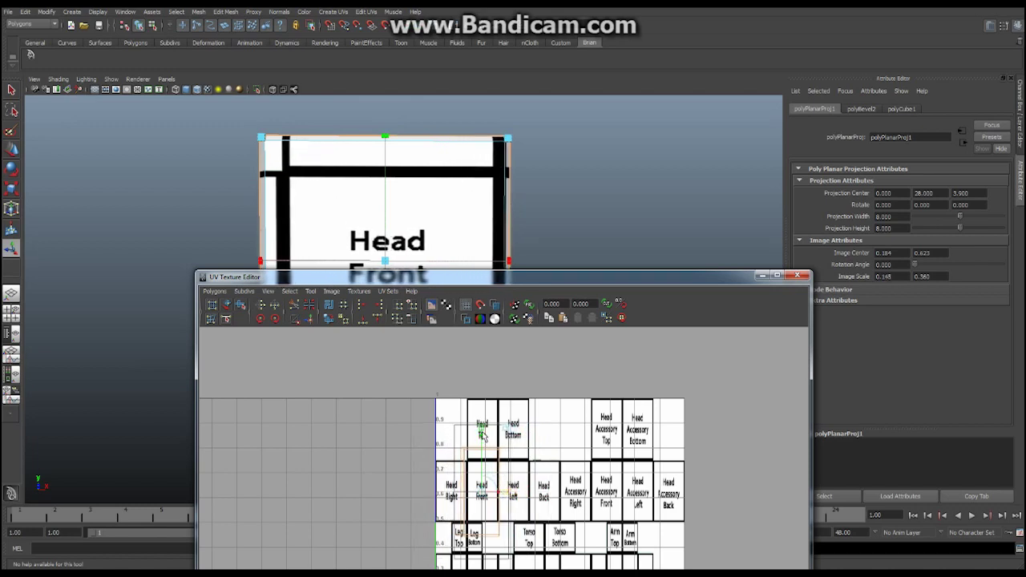
left_click_drag(482, 433, 481, 425)
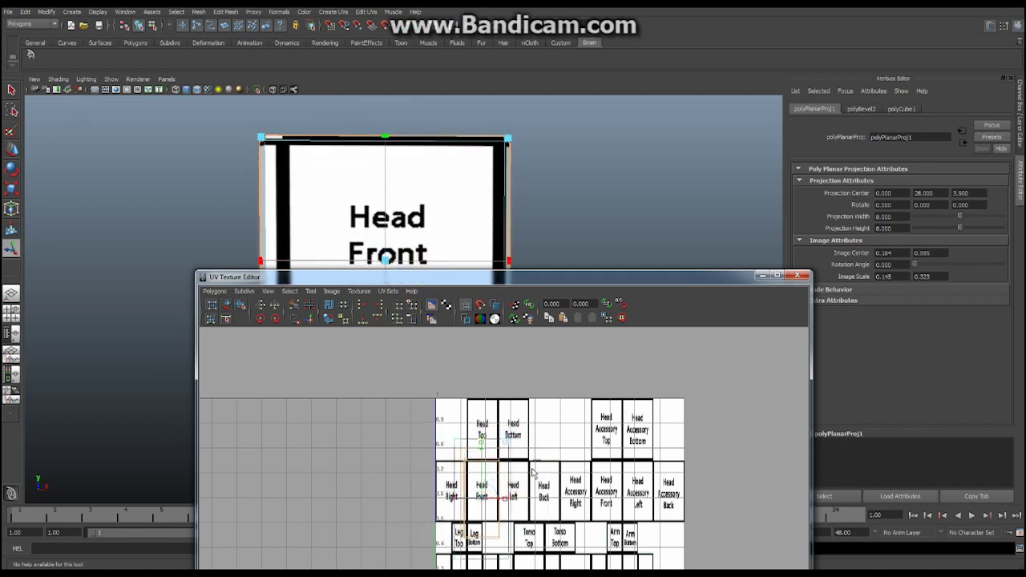
Step: Fit the projection inside the Head Front box at a scale of about 0.116 by 0.238, and minimize the UV Texture Editor
left_click_drag(553, 277, 575, 71)
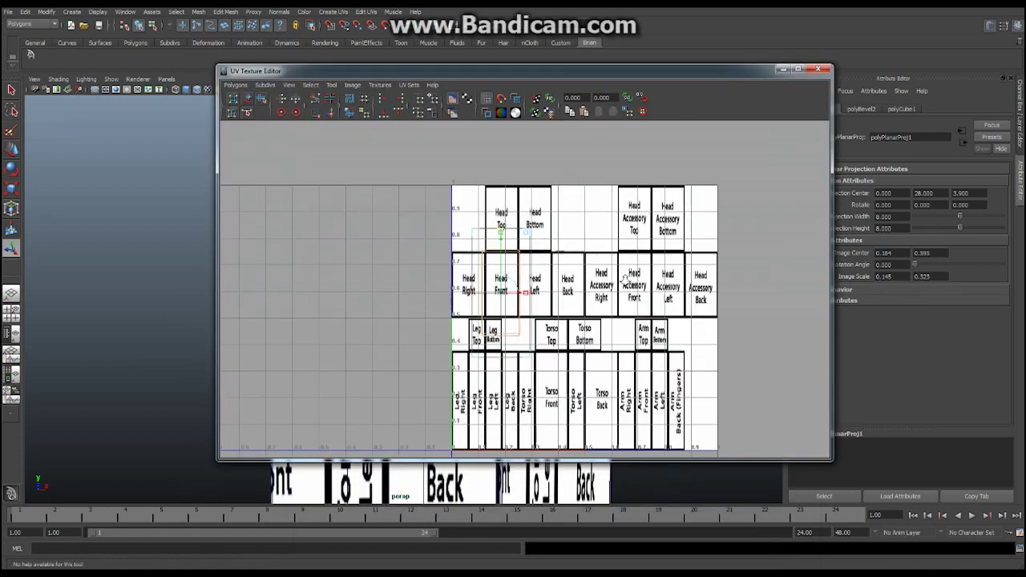
scroll(503, 272, "up", 3)
scroll(504, 273, "up", 2)
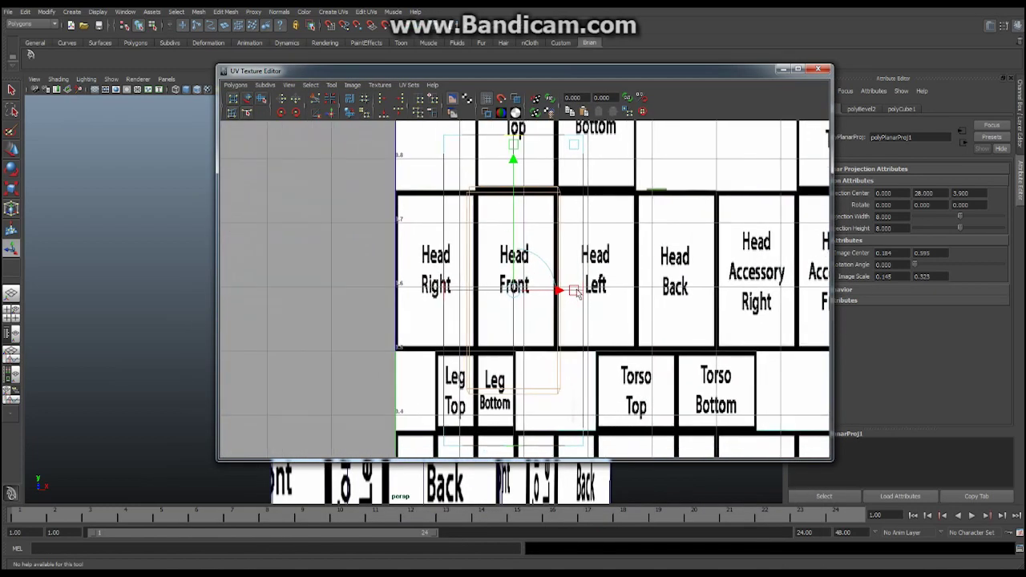
left_click_drag(576, 292, 563, 292)
left_click_drag(516, 149, 514, 189)
left_click_drag(516, 295, 565, 274)
left_click(564, 273)
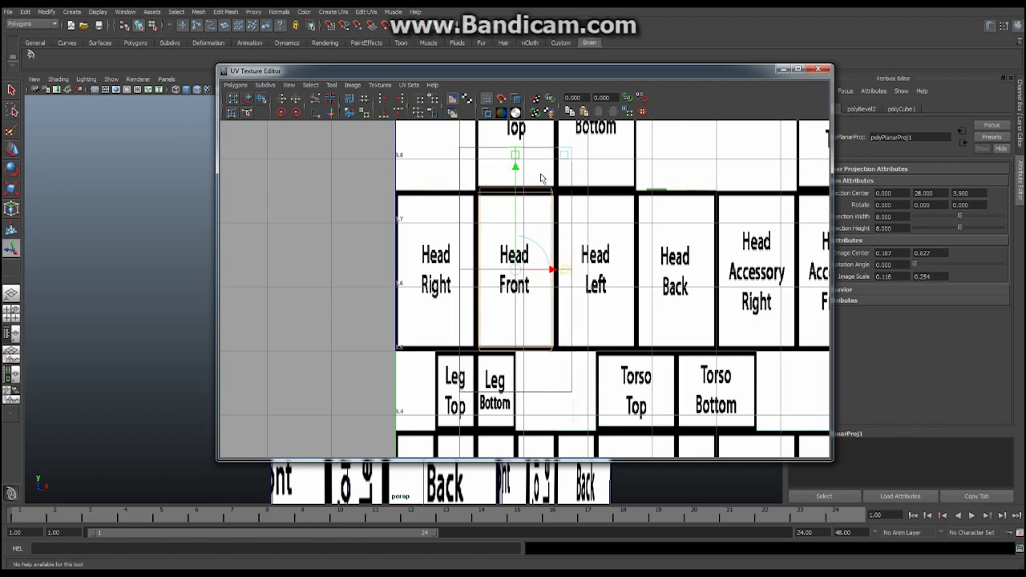
left_click_drag(515, 160, 516, 165)
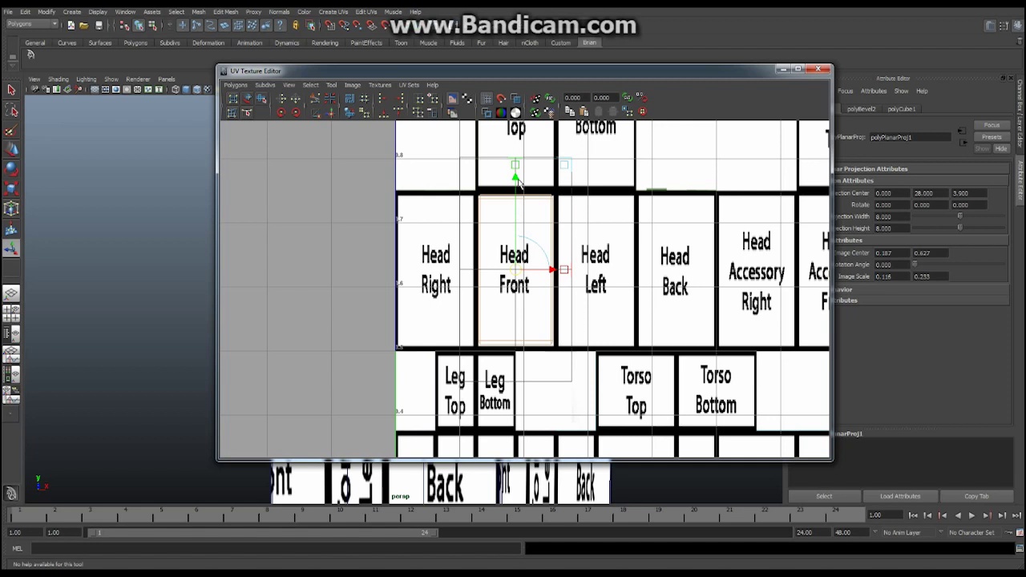
left_click_drag(517, 180, 516, 169)
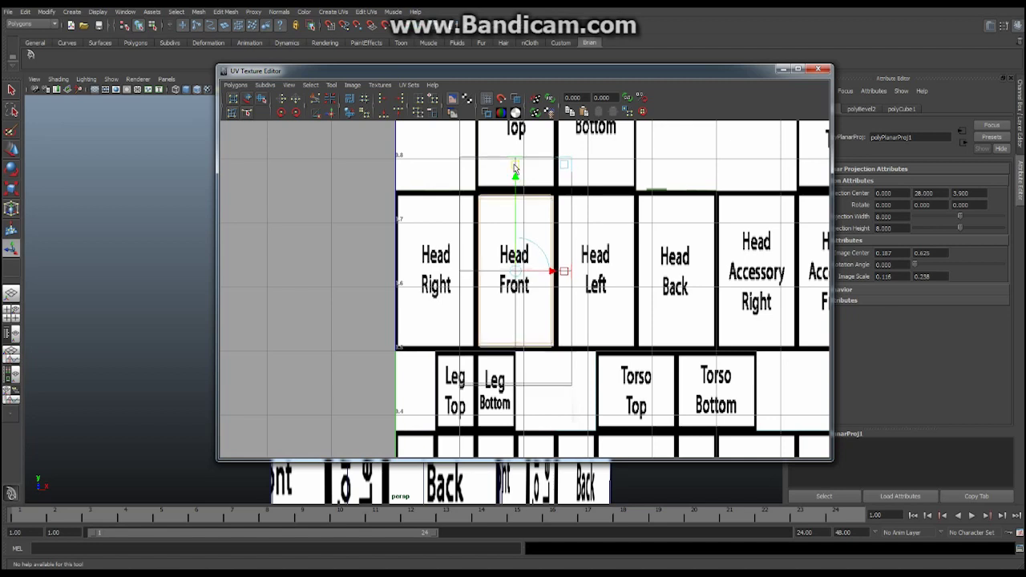
left_click(784, 71)
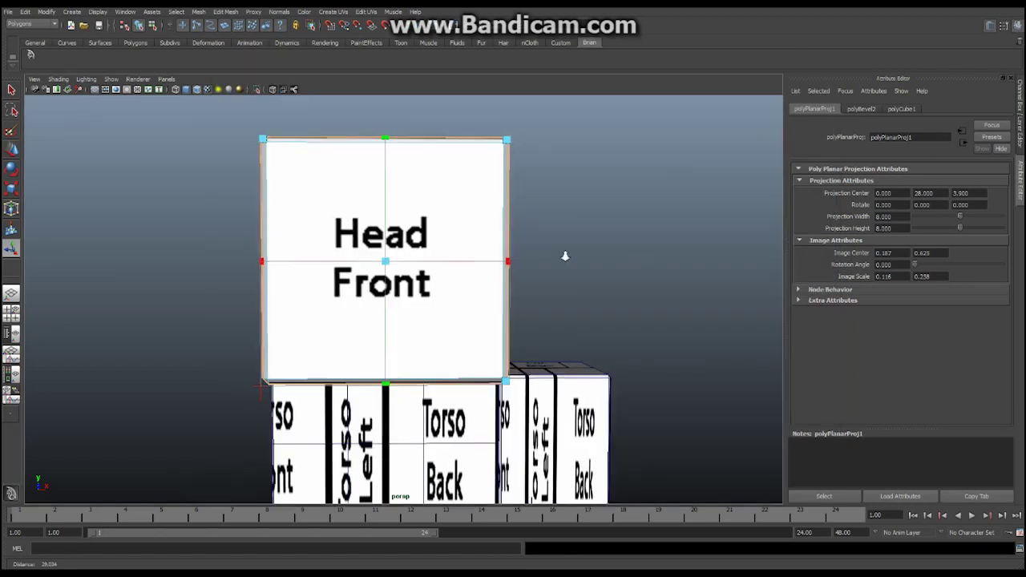
Step: Select the large back face of the plain character's head in face selection mode
scroll(498, 268, "down", 3)
left_click_drag(369, 292, 583, 277, "alt")
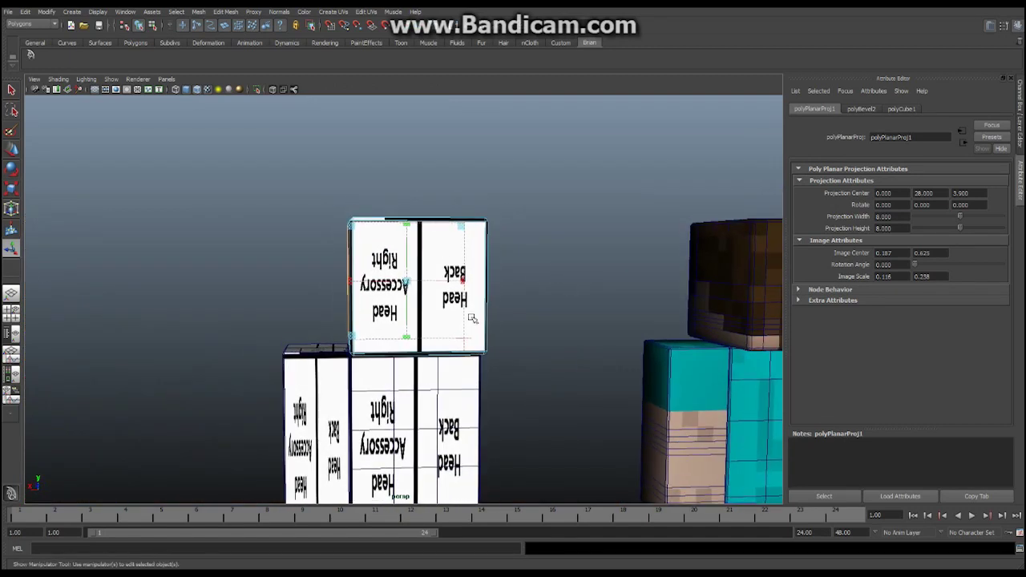
scroll(527, 291, "up", 3)
right_click(498, 277)
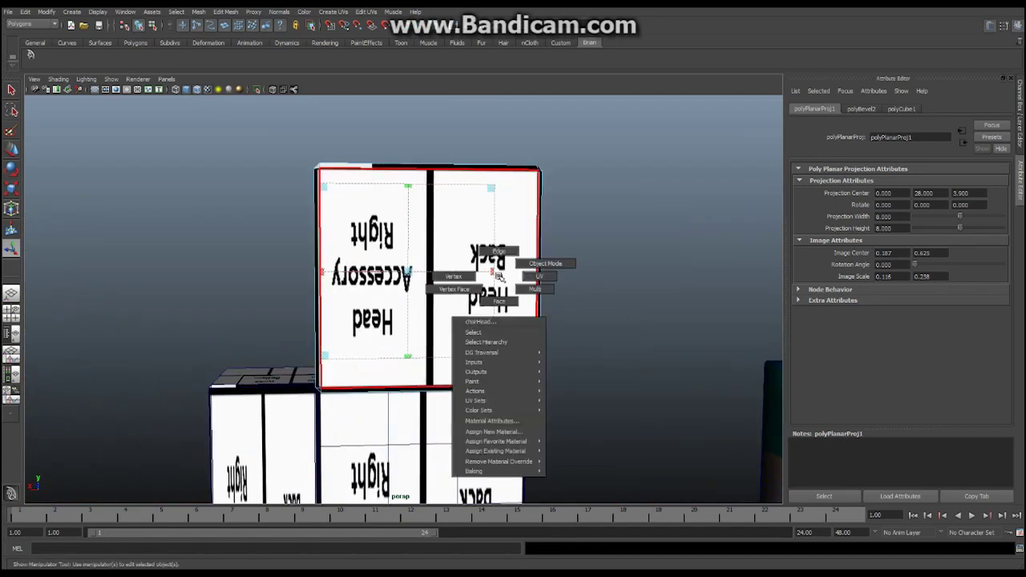
left_click(500, 301)
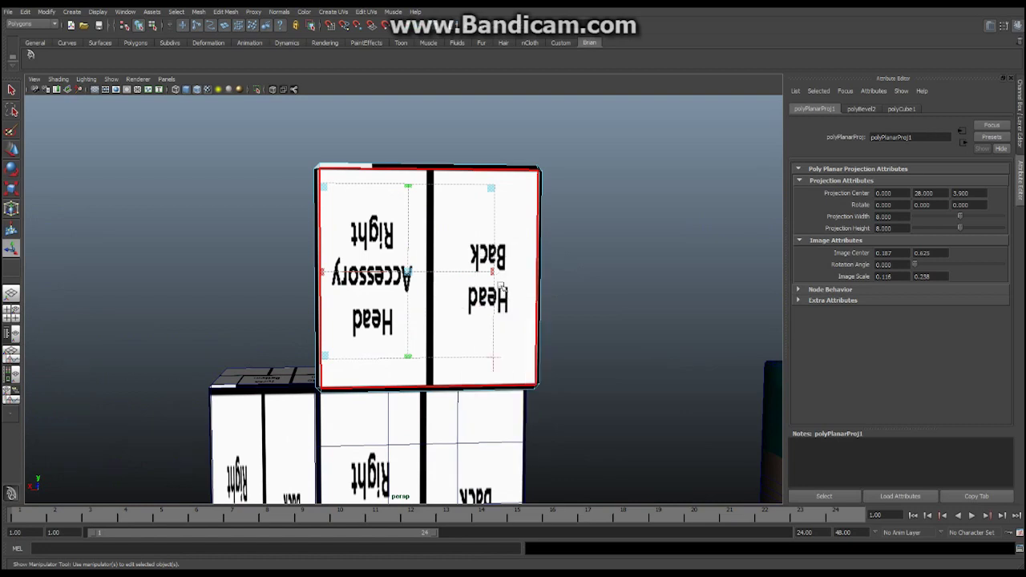
left_click(522, 245)
Step: Add the narrow bevel faces along the edges of the head's back face to the selection
left_click_drag(522, 245, 486, 247, "alt")
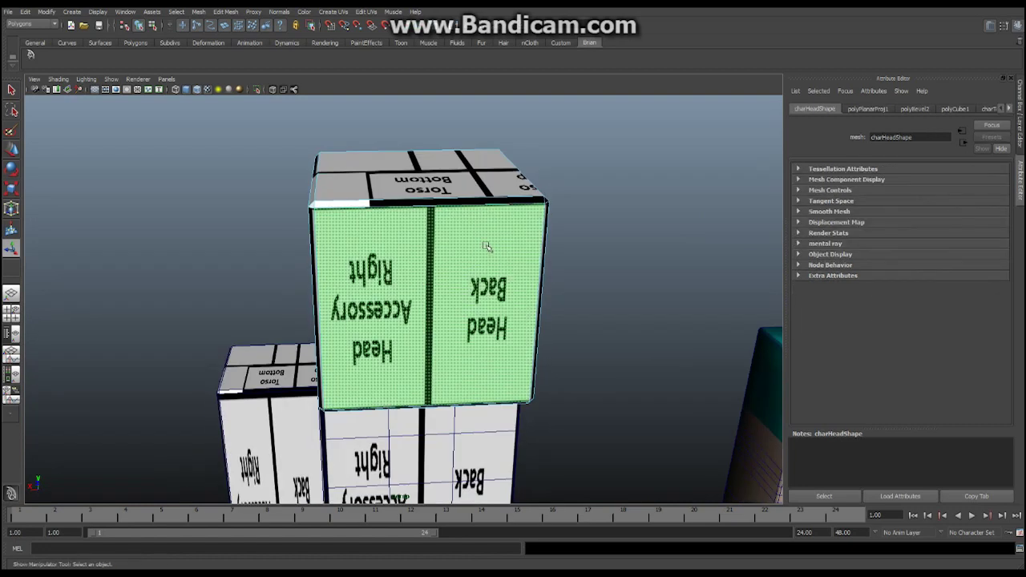
right_click_drag(440, 221, 438, 202)
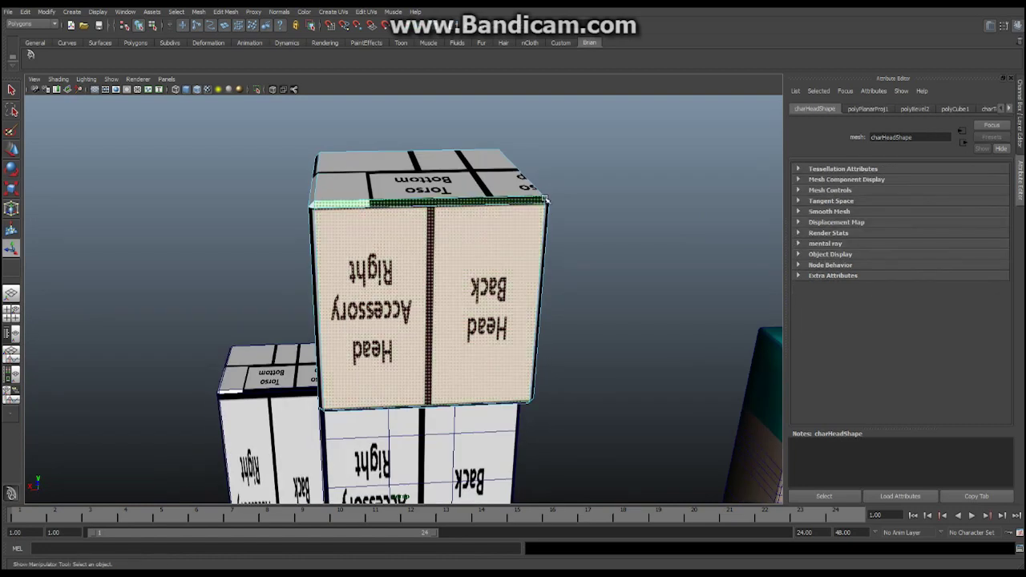
left_click(481, 332)
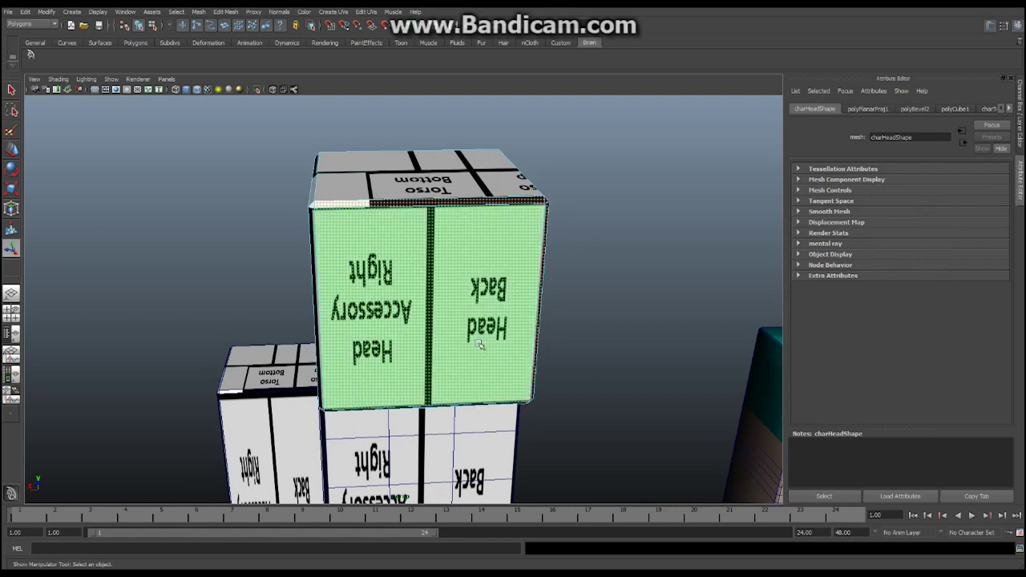
left_click_drag(481, 332, 448, 332, "alt")
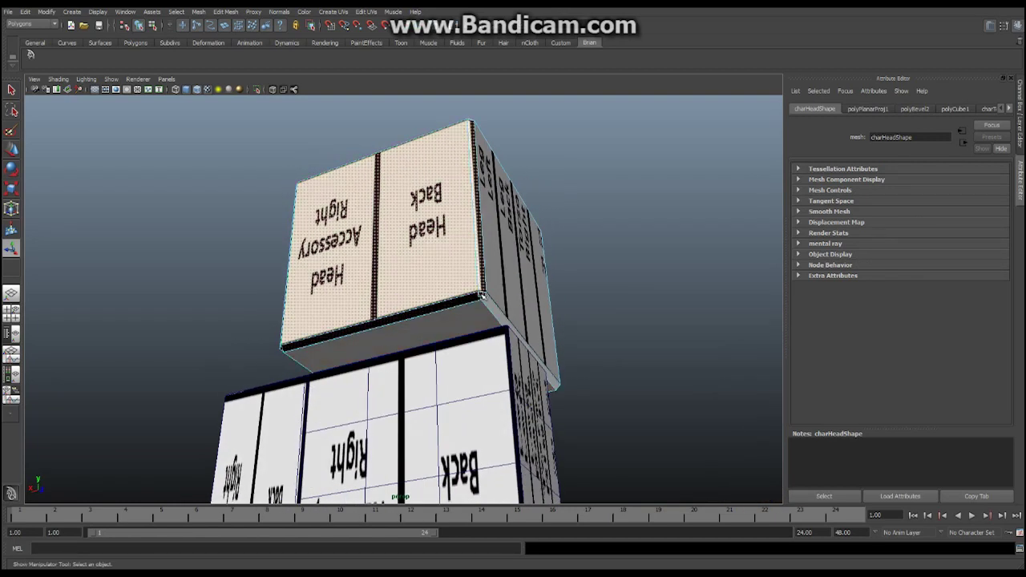
left_click(418, 275)
left_click_drag(418, 275, 425, 337, "alt")
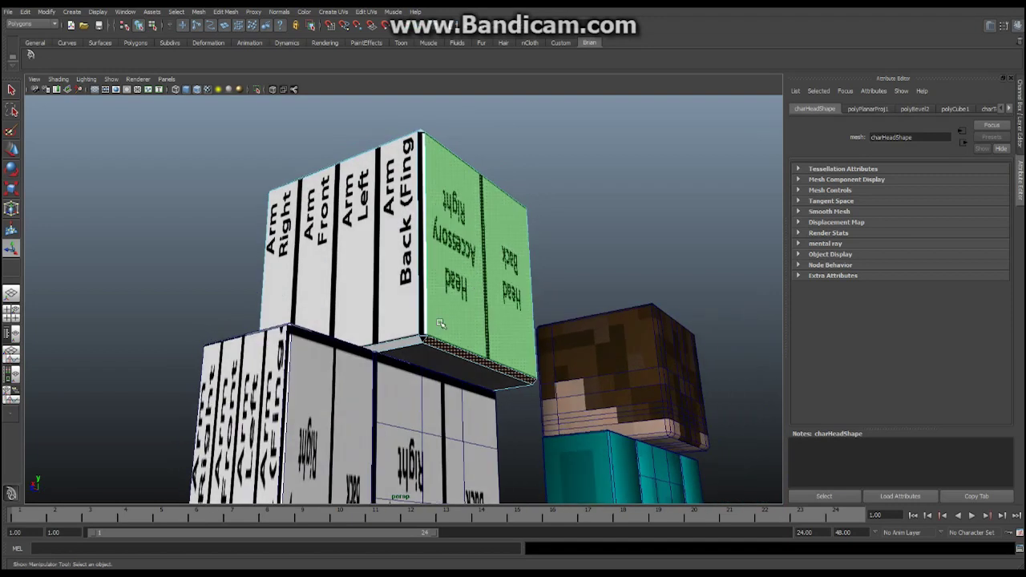
left_click(425, 337)
left_click(493, 286)
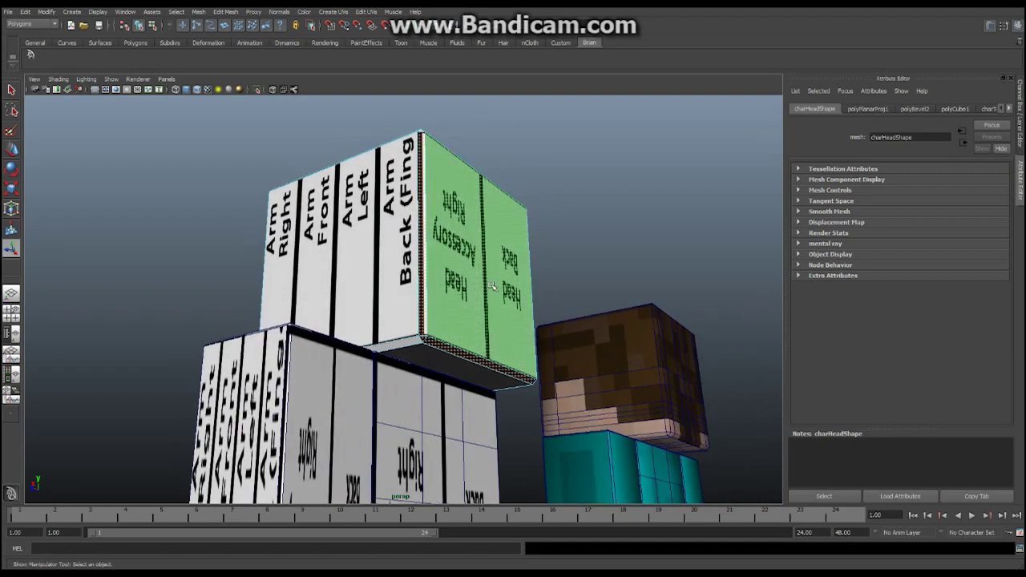
left_click_drag(502, 267, 413, 287, "alt")
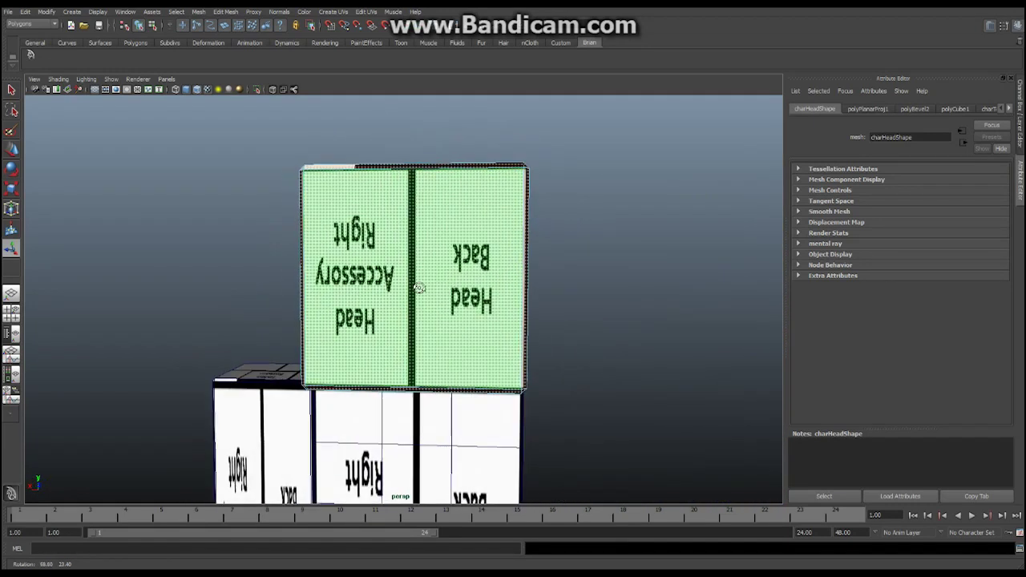
Step: Apply a planar mapping to the selected back faces of the head and open the UV Texture Editor
left_click(424, 158)
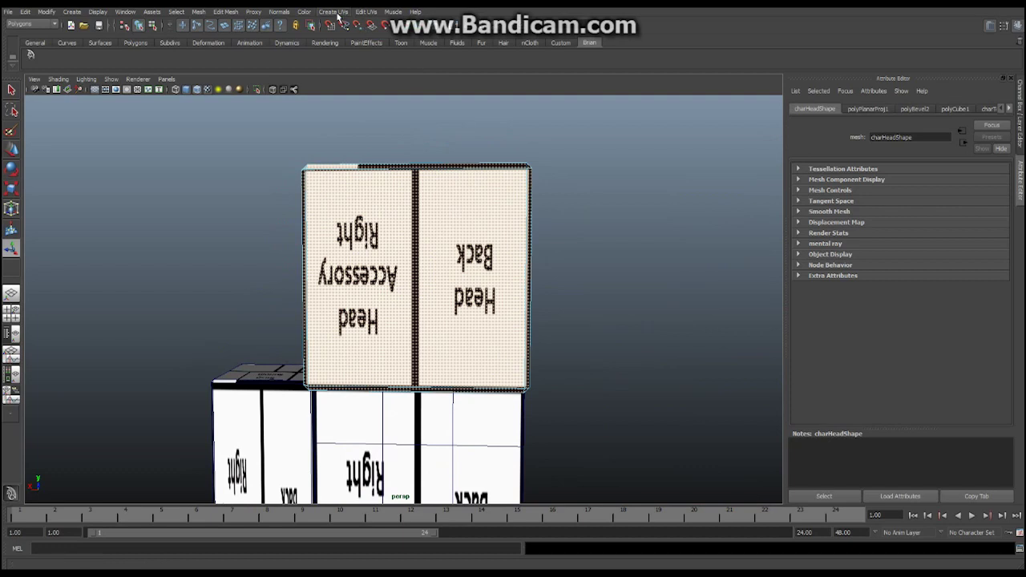
left_click(335, 12)
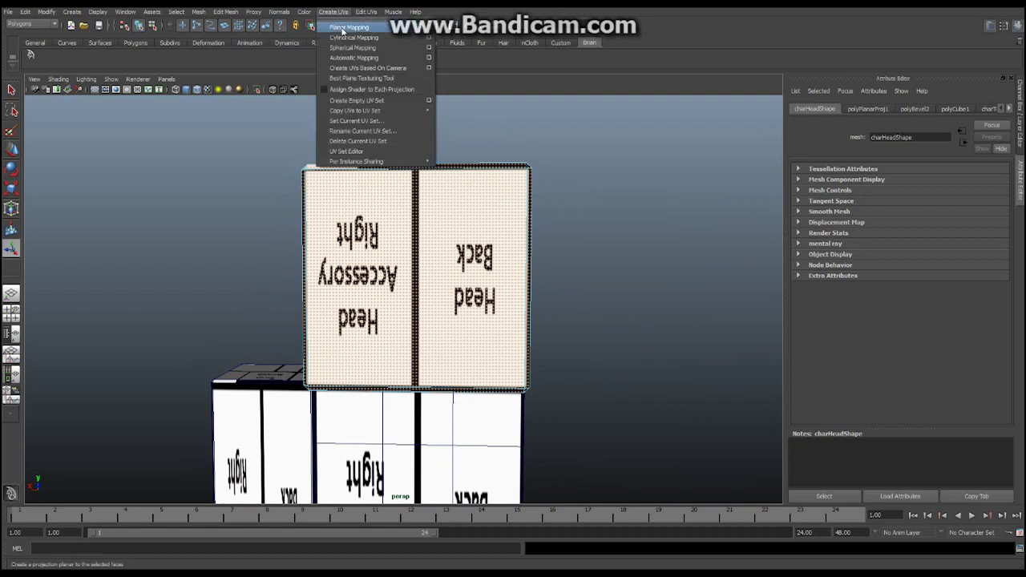
left_click(342, 28)
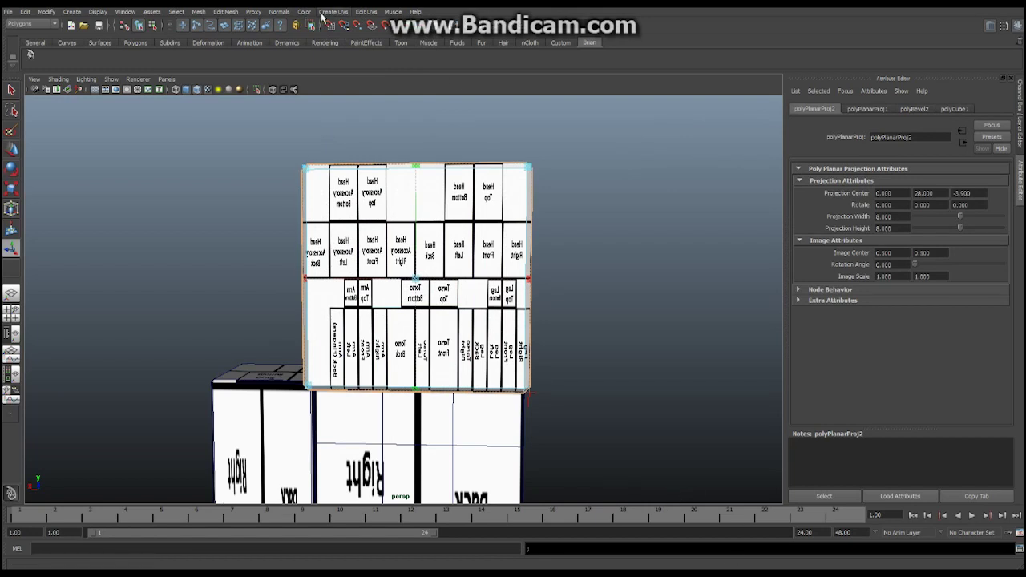
left_click(128, 12)
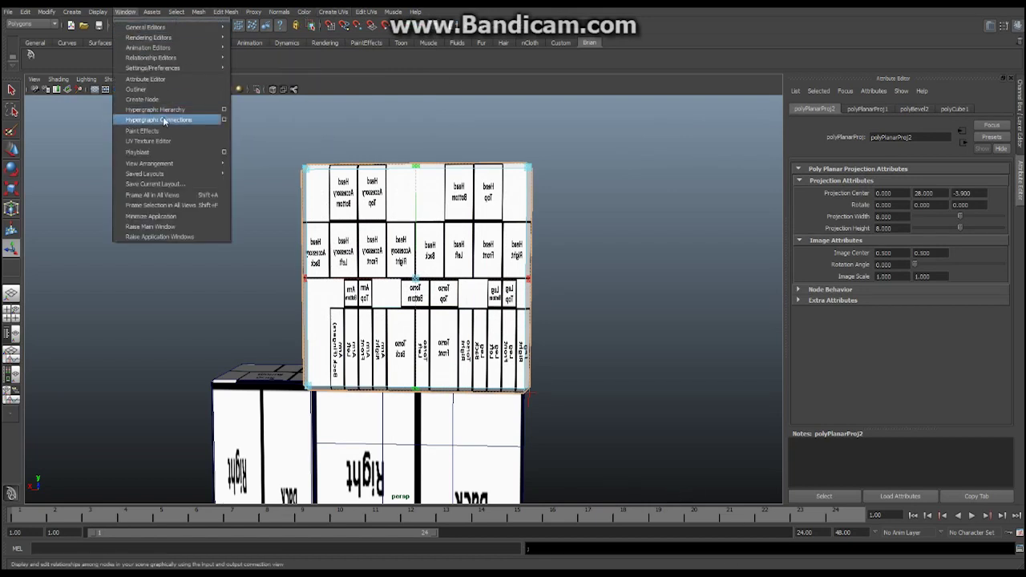
left_click(151, 141)
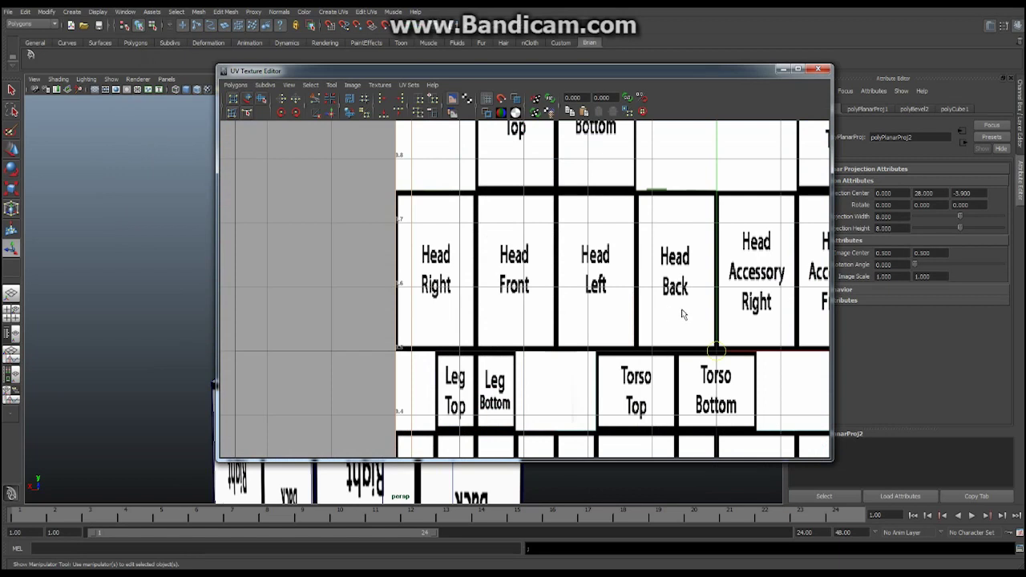
Step: Shrink the head's back projection to a scale of about 0.295 wide by 0.396 high
scroll(694, 315, "down", 5)
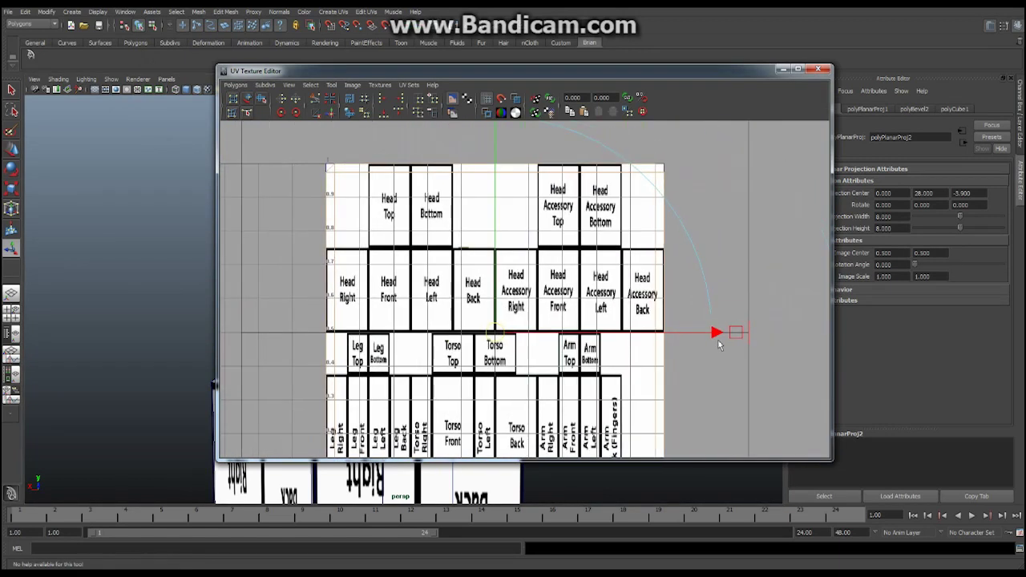
left_click_drag(738, 337, 544, 338)
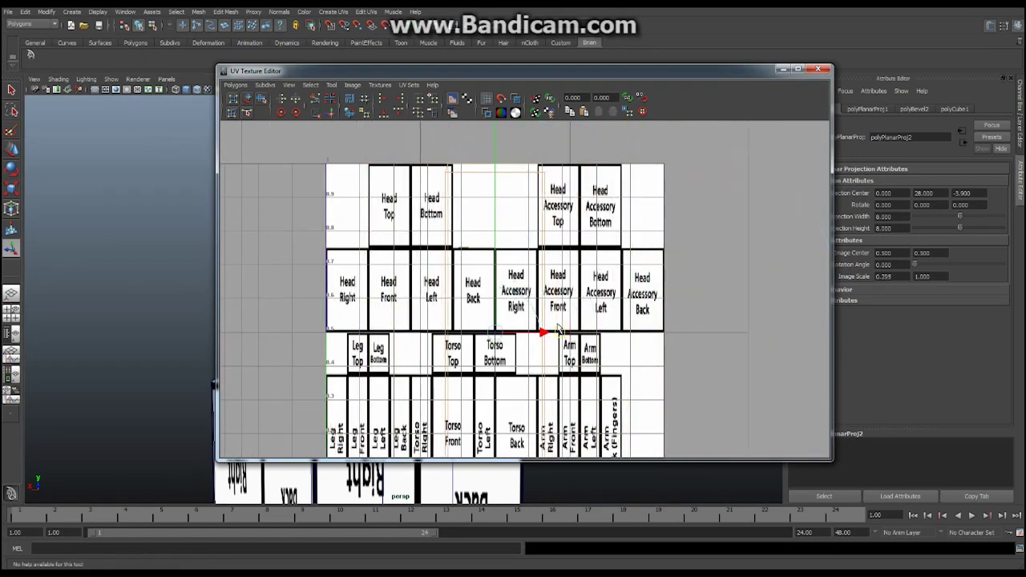
middle_click_drag(502, 138, 489, 185, "alt")
scroll(507, 178, "down", 1)
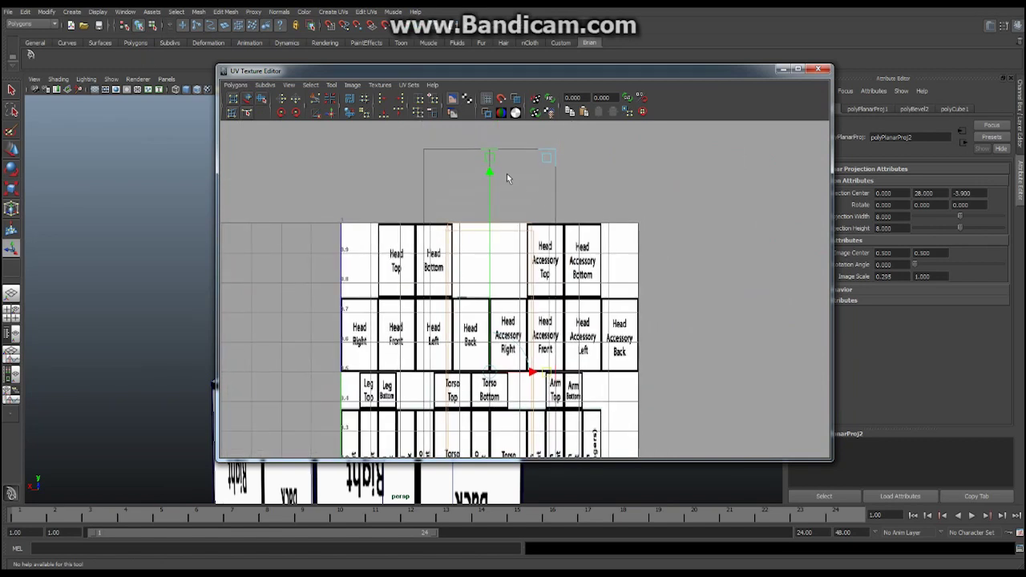
left_click_drag(491, 160, 489, 303)
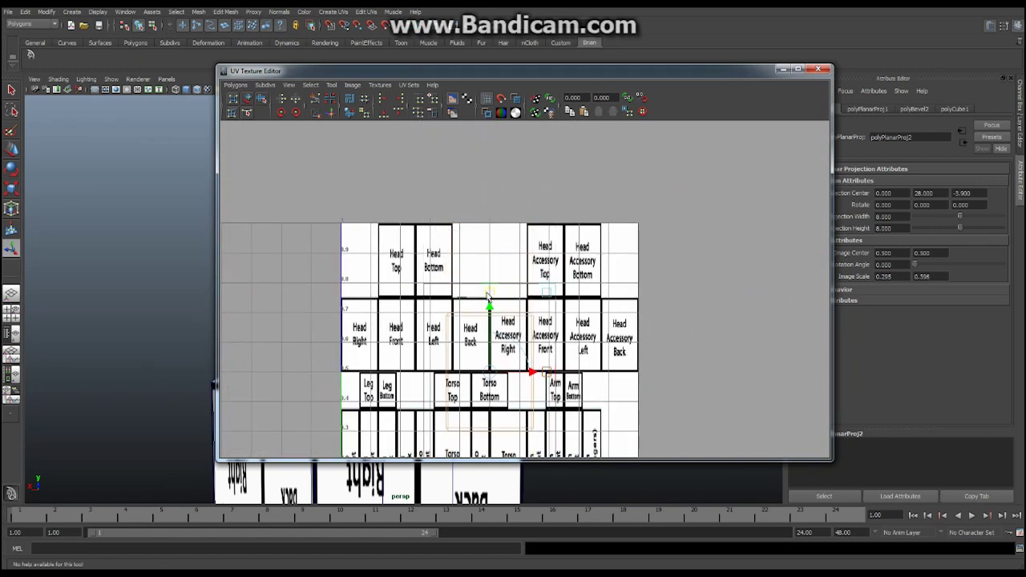
Step: Move the projection onto the Head Back box, centred at about 0.436, 0.629, and scale it to about 0.122 by 0.234
middle_click_drag(490, 361, 510, 274, "alt")
scroll(510, 274, "up", 1)
left_click_drag(510, 274, 491, 251)
middle_click_drag(491, 251, 520, 273, "alt")
scroll(628, 246, "up", 3)
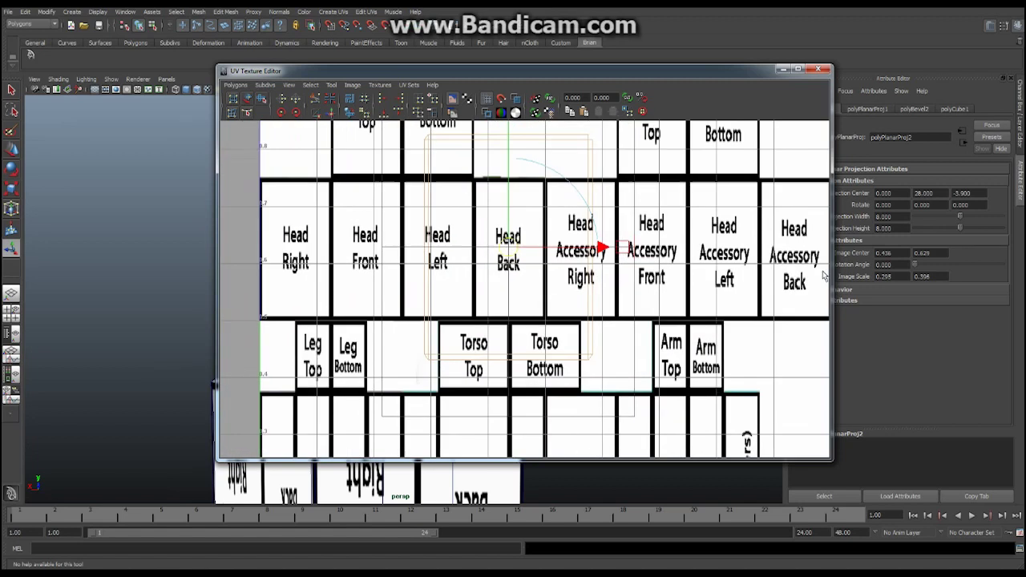
left_click_drag(628, 246, 552, 251)
middle_click_drag(553, 251, 564, 313, "alt")
left_click_drag(521, 148, 523, 220)
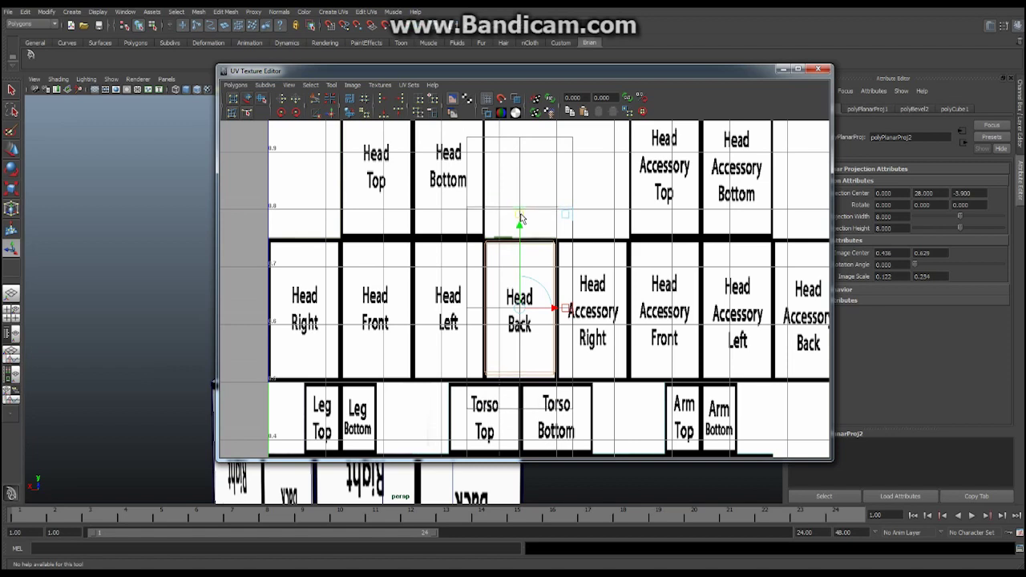
Step: Fit the projection inside the Head Back box at about 0.117 wide, centred near 0.437, 0.625, and minimize the UV Texture Editor
middle_click_drag(522, 220, 532, 200, "alt")
right_click_drag(532, 200, 722, 215, "alt")
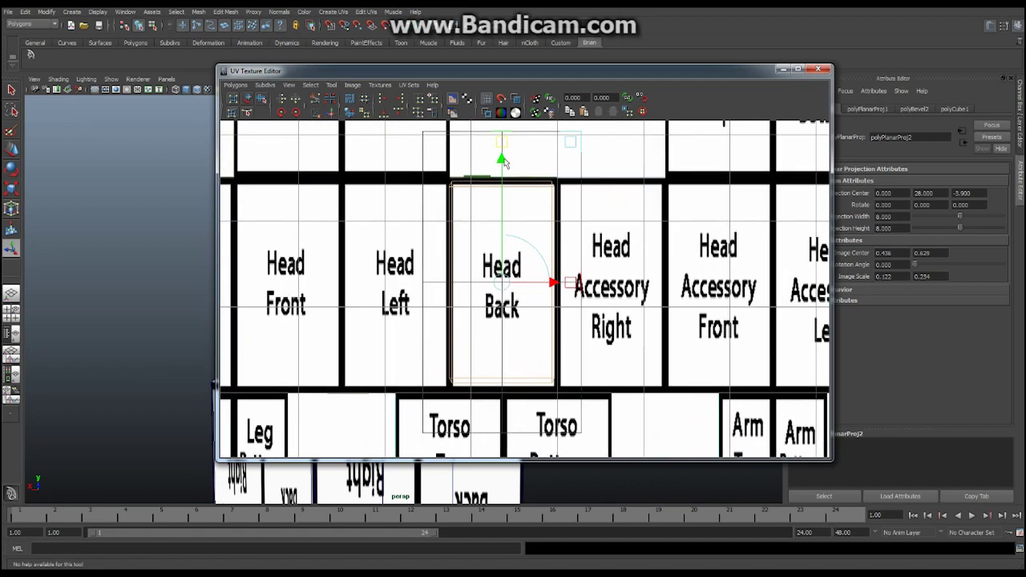
left_click_drag(501, 160, 503, 164)
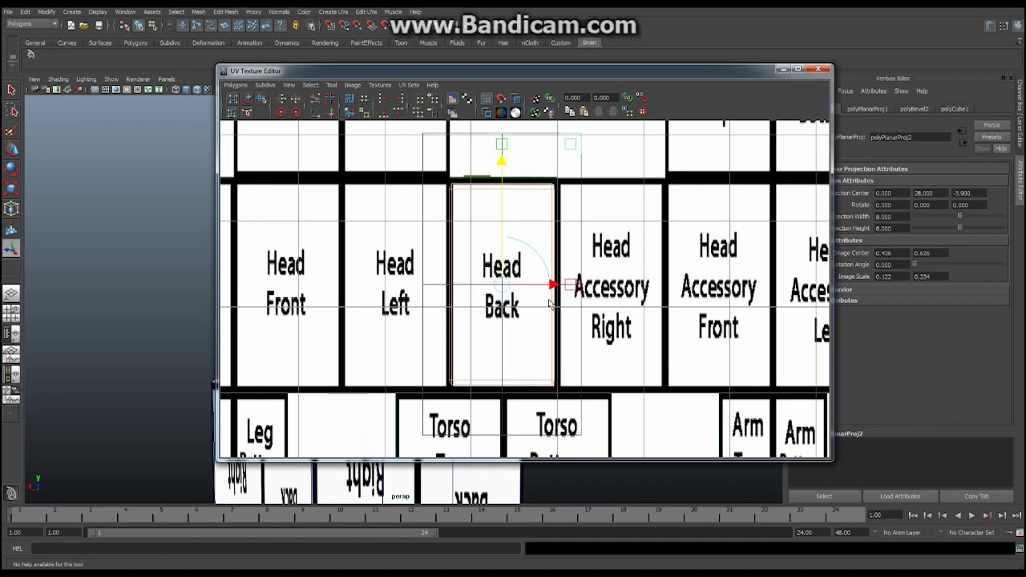
left_click_drag(576, 291, 559, 284)
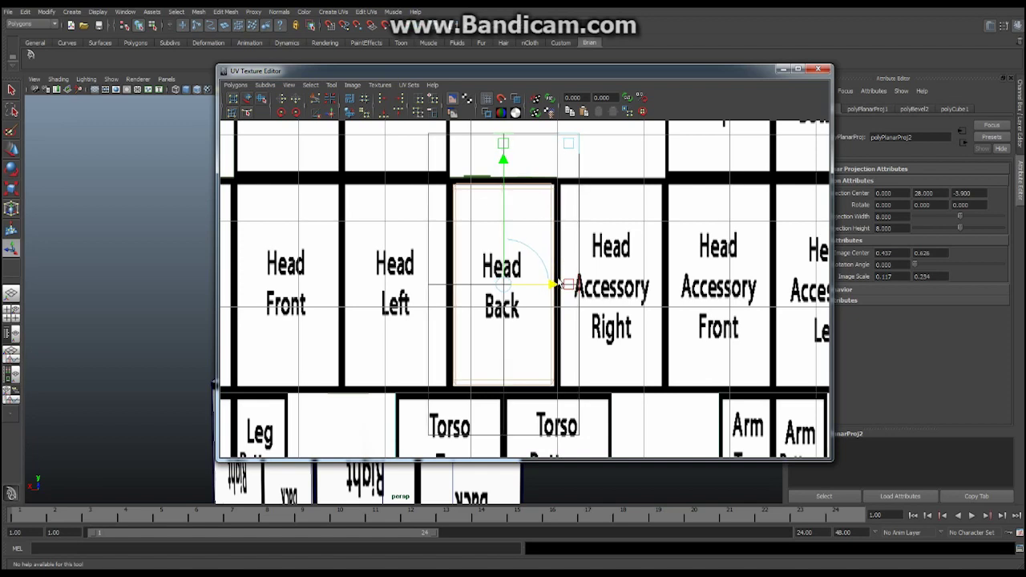
left_click(504, 163)
left_click_drag(505, 164, 505, 164)
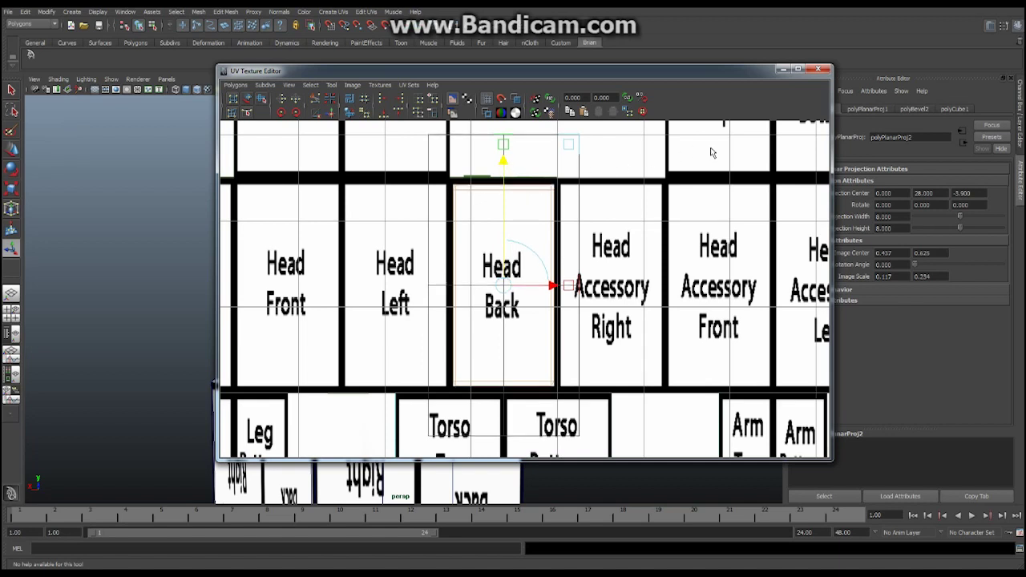
left_click(785, 70)
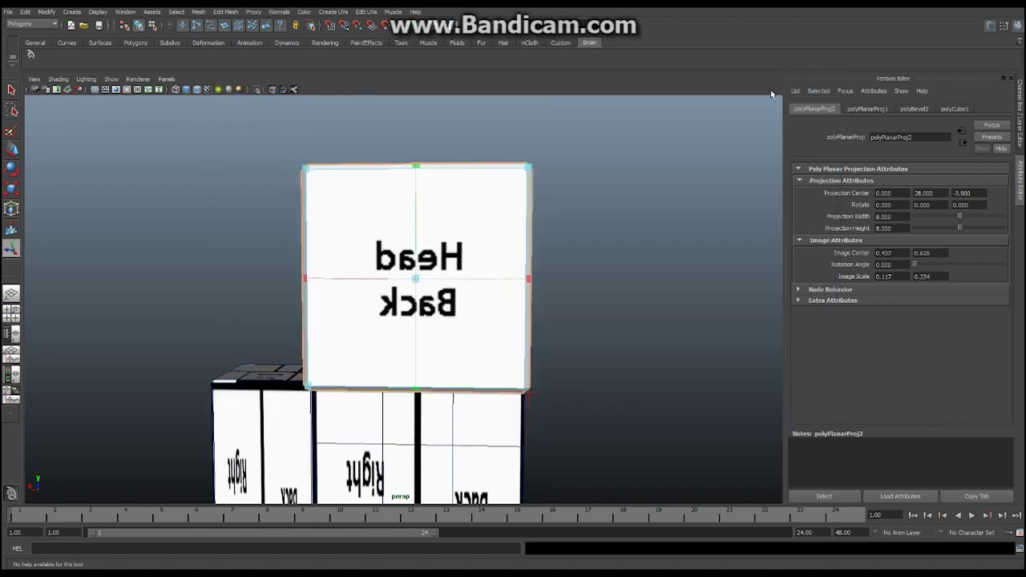
Step: Select all UVs in the Head Back box and flip them in the U direction to correct the mirrored lettering
left_click_drag(570, 254, 298, 285, "alt")
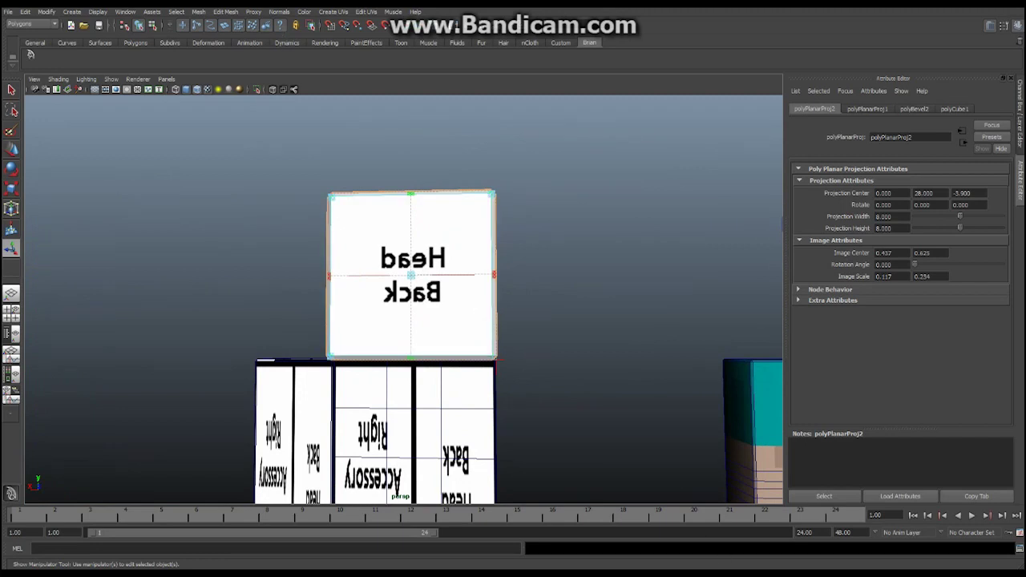
scroll(527, 344, "down", 3)
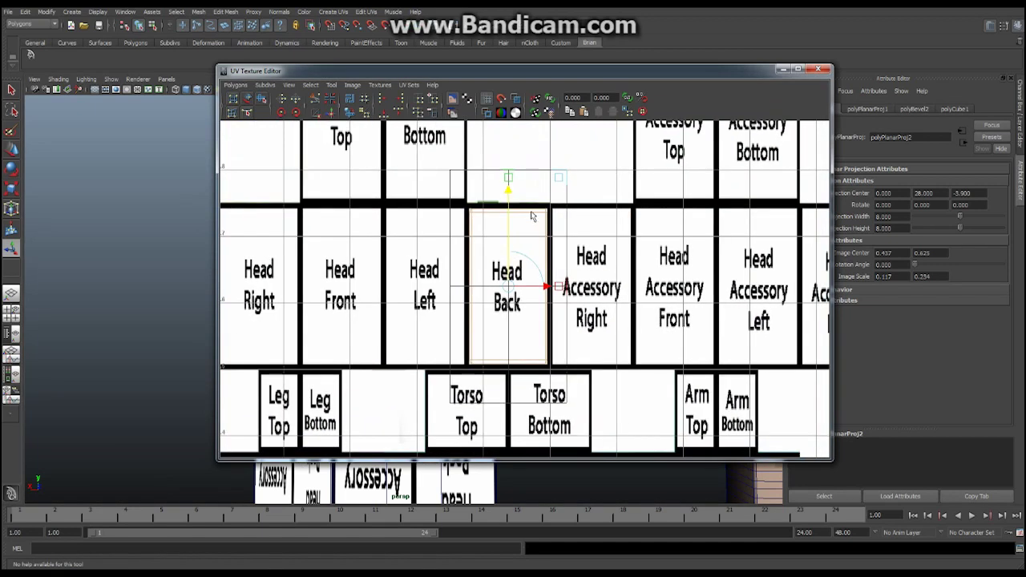
right_click(531, 216)
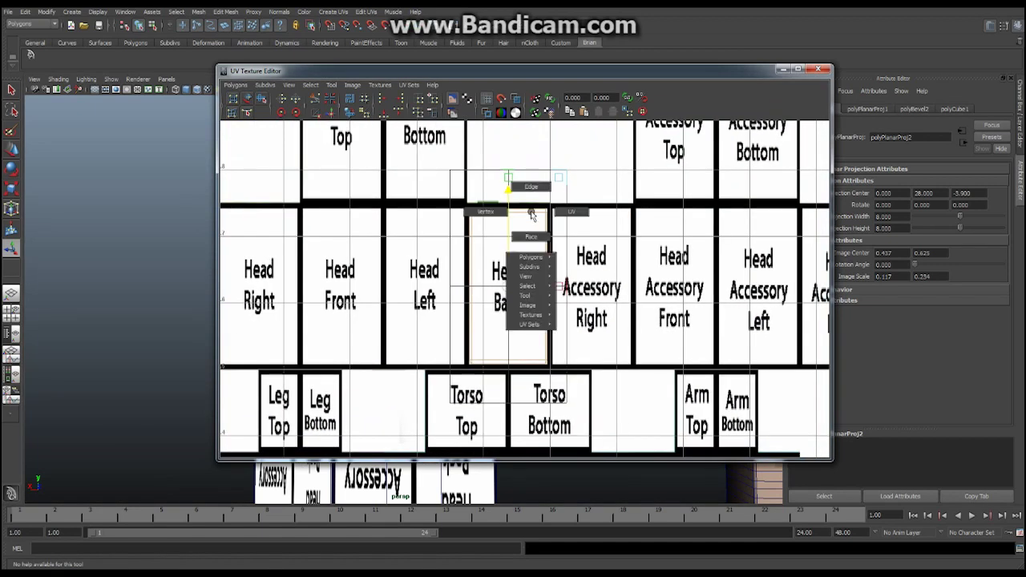
left_click(574, 211)
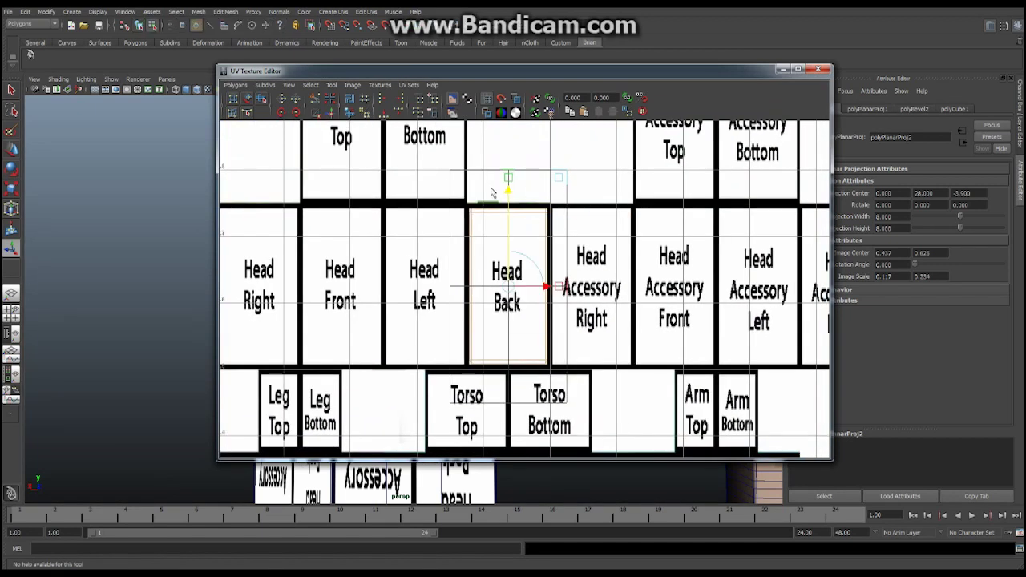
left_click_drag(417, 164, 589, 388)
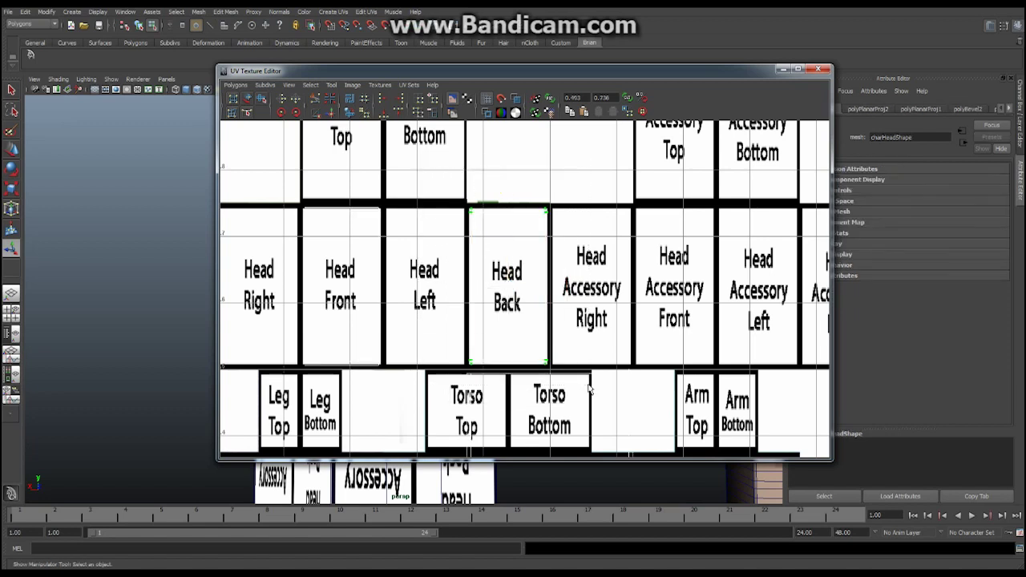
left_click(283, 100)
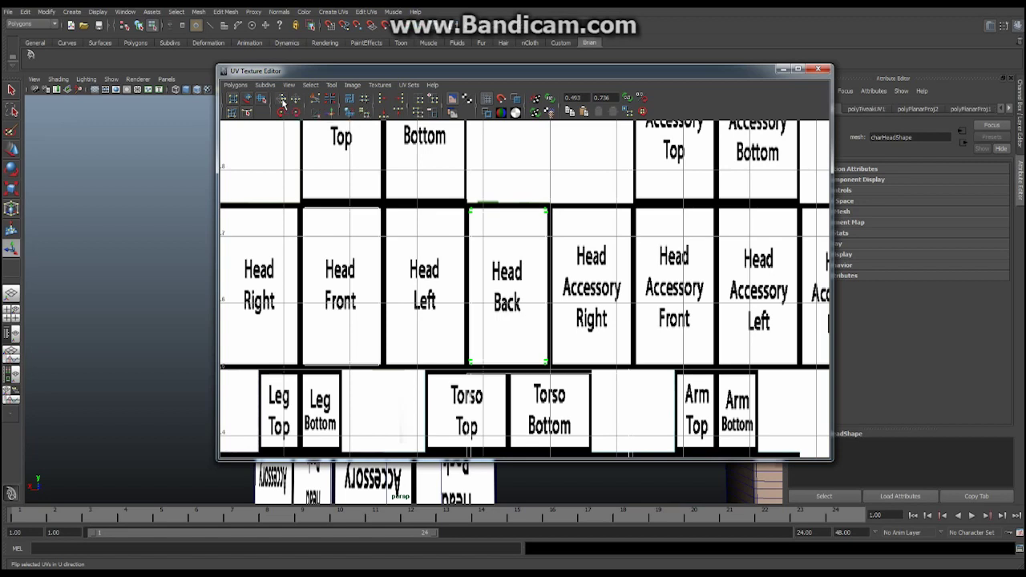
left_click(782, 70)
Step: Select the large side face of the head adjoining the Head Front face in face selection mode
left_click_drag(561, 238, 361, 233, "alt")
right_click_drag(360, 233, 383, 231, "alt")
left_click_drag(383, 232, 396, 316, "alt")
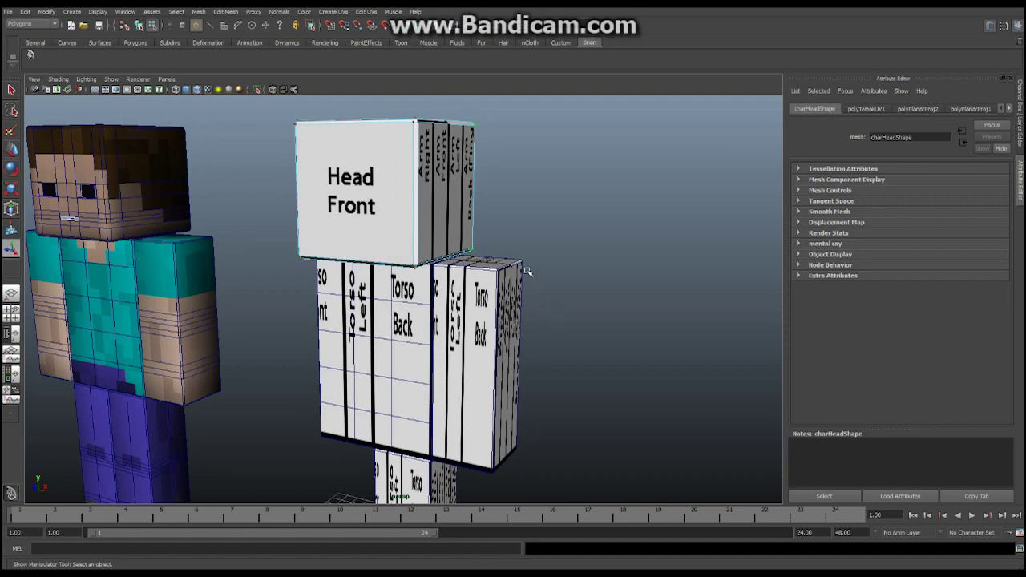
left_click_drag(527, 273, 505, 242, "alt")
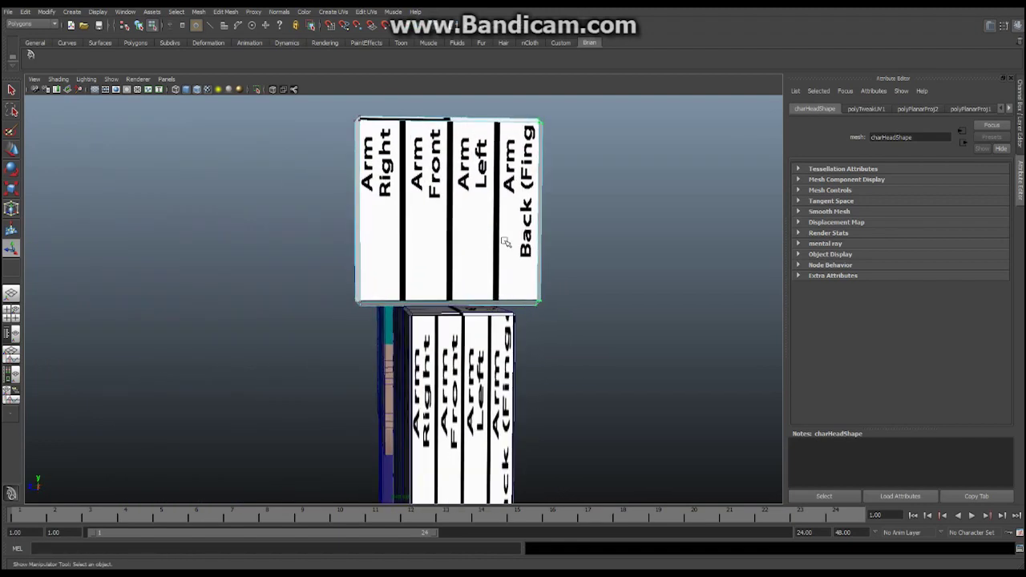
right_click(466, 215)
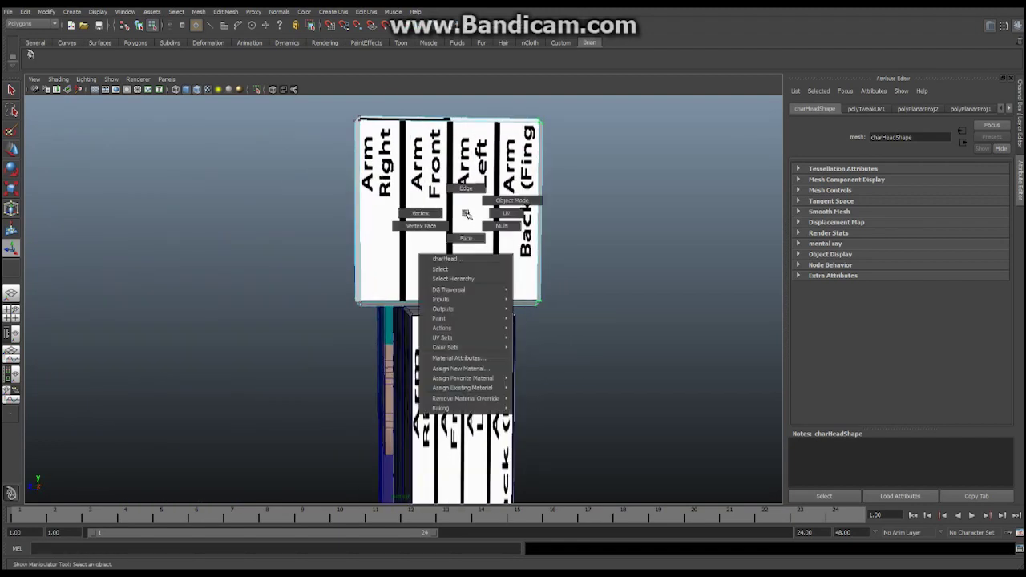
left_click(466, 238)
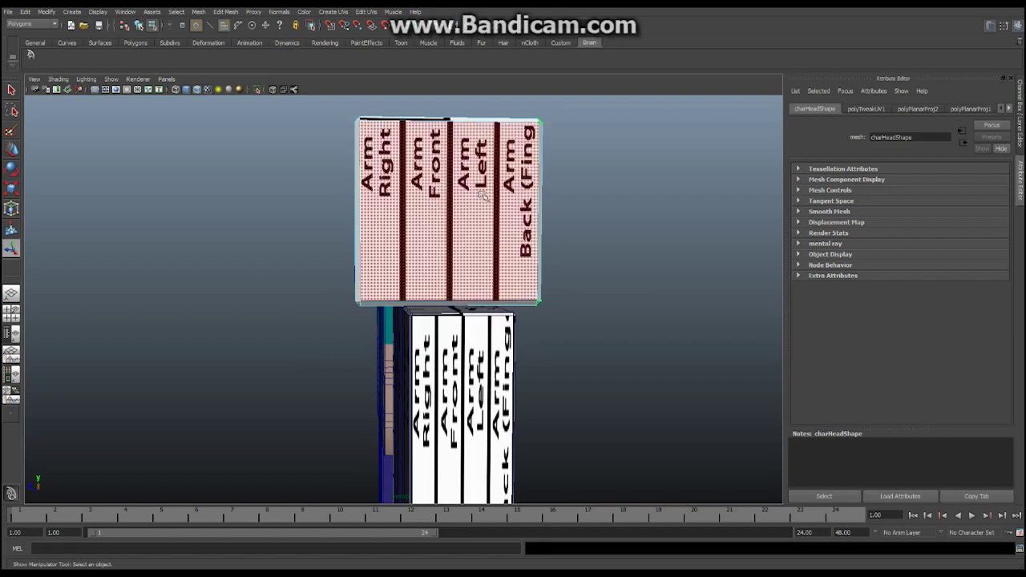
left_click(440, 195)
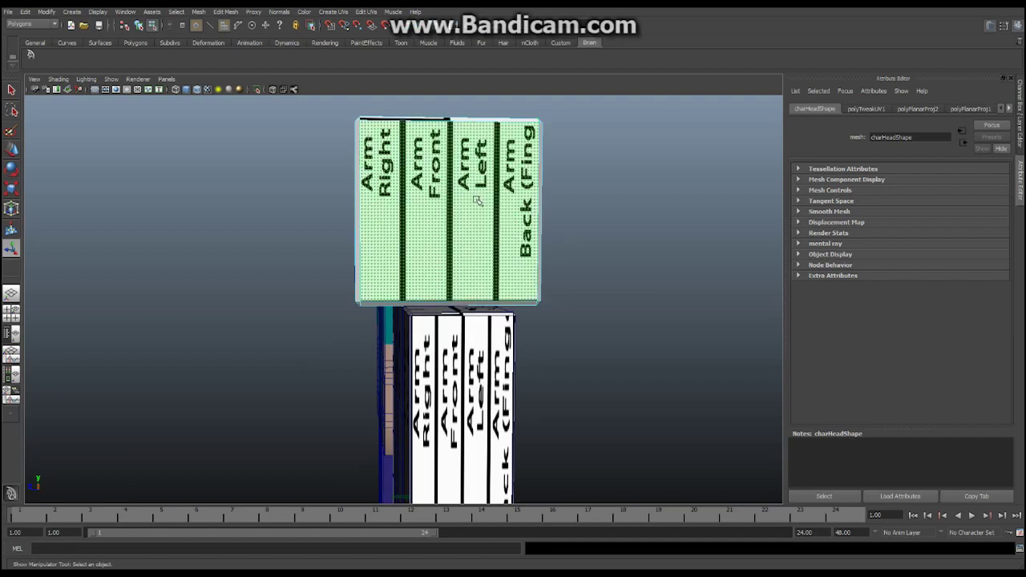
Step: Apply a planar mapping projected from the X axis and fitted to the bounding box to the head's selected side face
left_click_drag(449, 239, 429, 234, "alt")
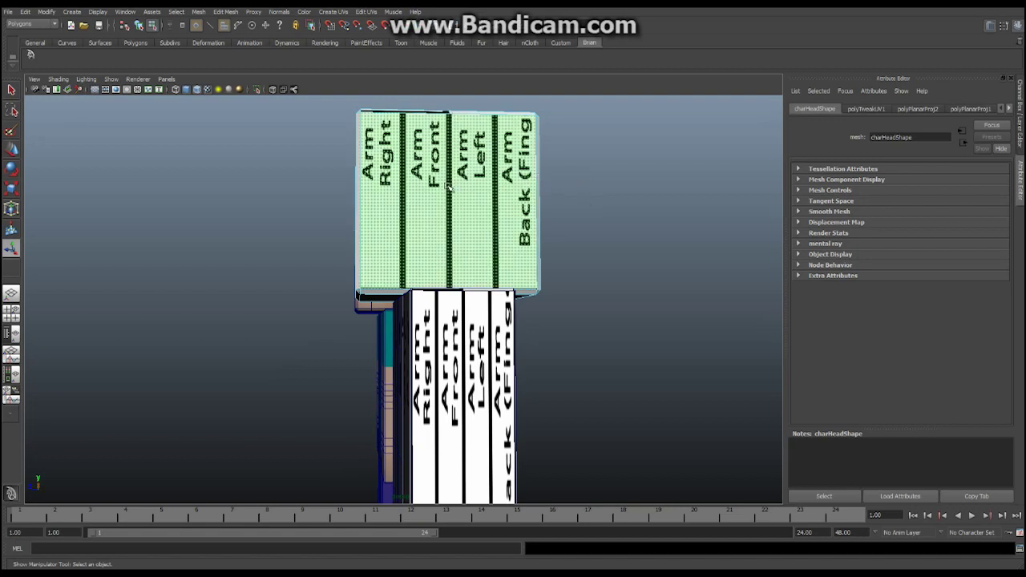
left_click_drag(449, 187, 437, 159, "alt")
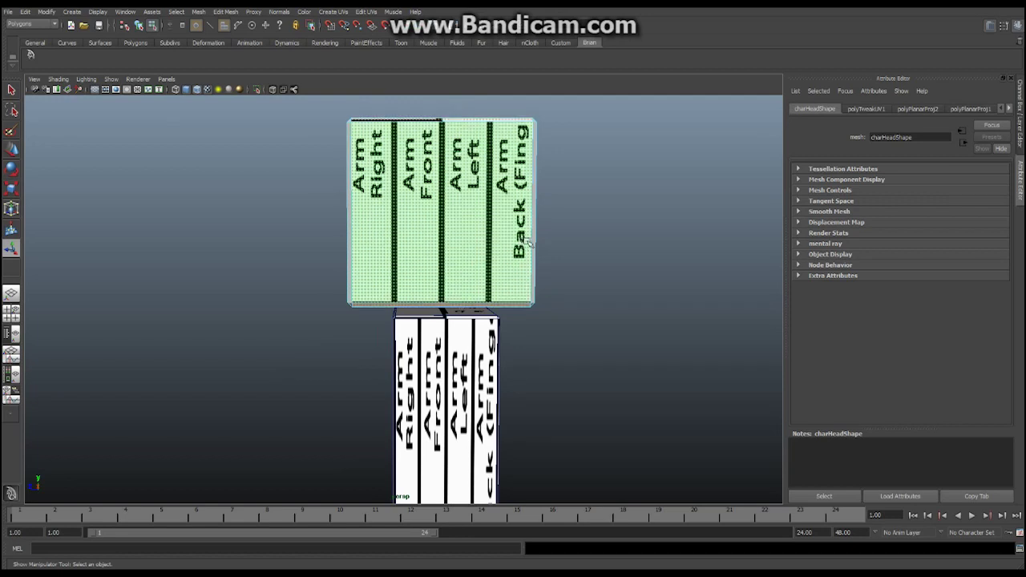
left_click_drag(521, 250, 590, 232, "alt")
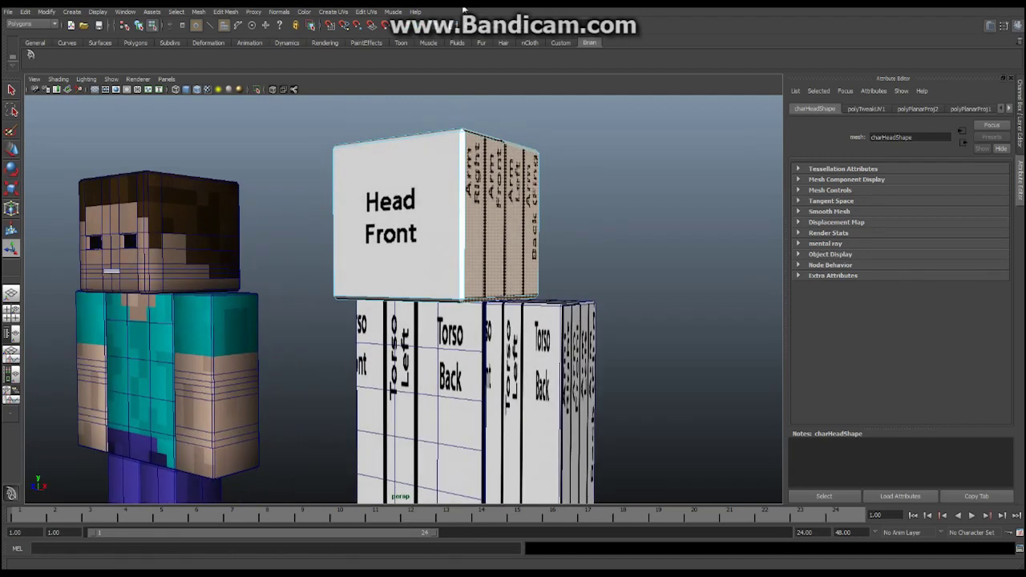
left_click(333, 12)
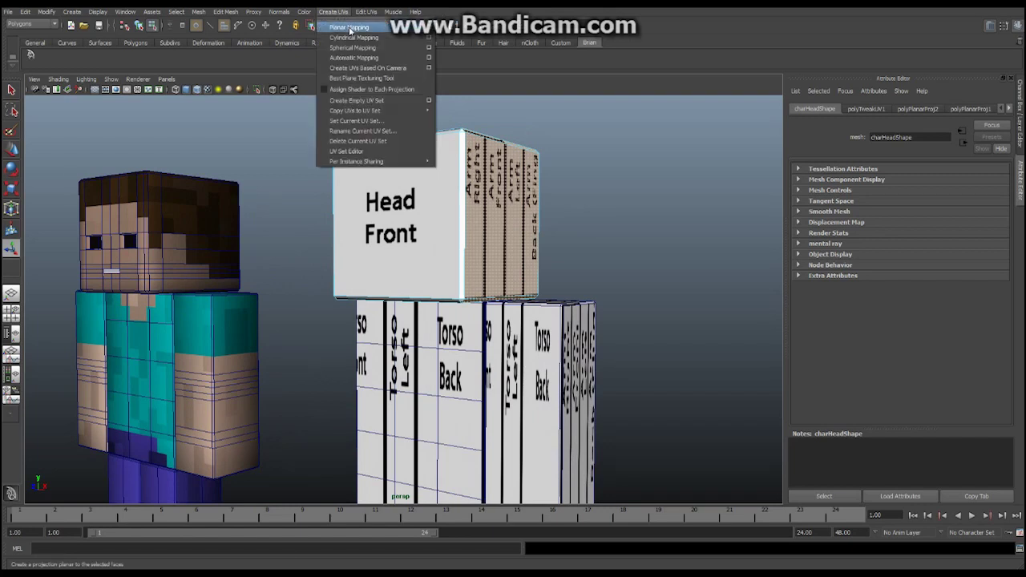
left_click(429, 28)
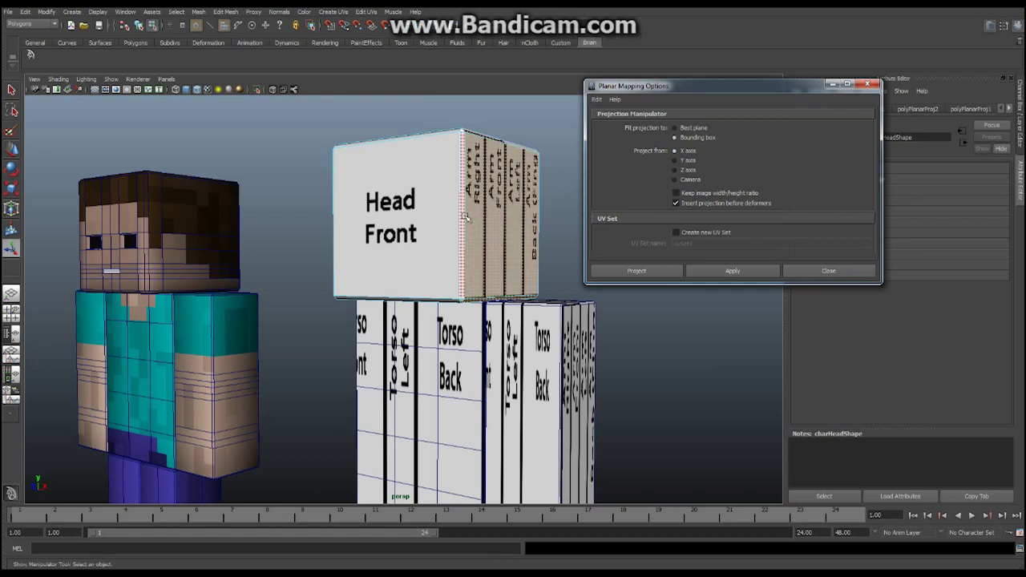
left_click(12, 151)
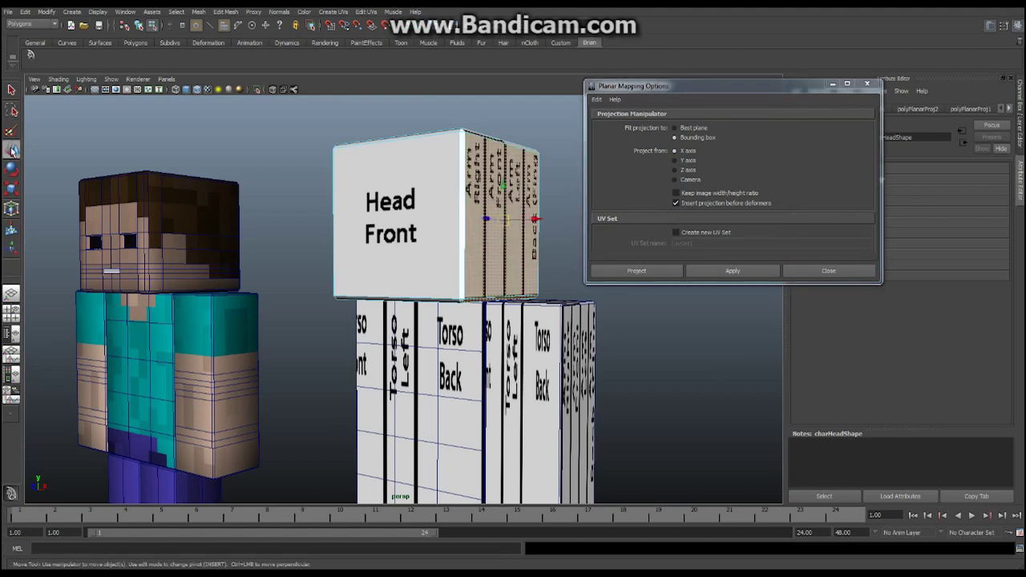
left_click_drag(433, 222, 496, 252, "alt")
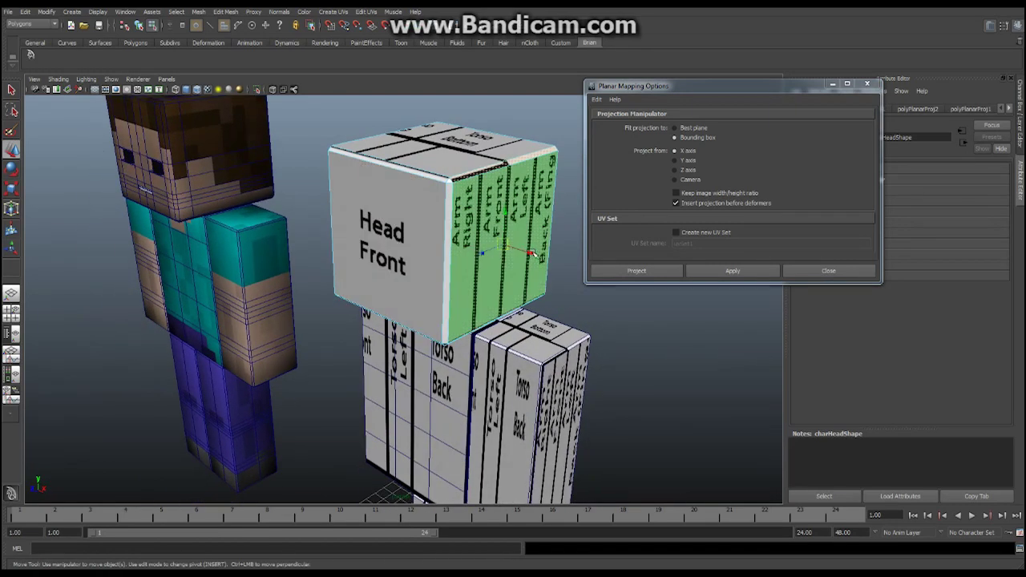
left_click(506, 206)
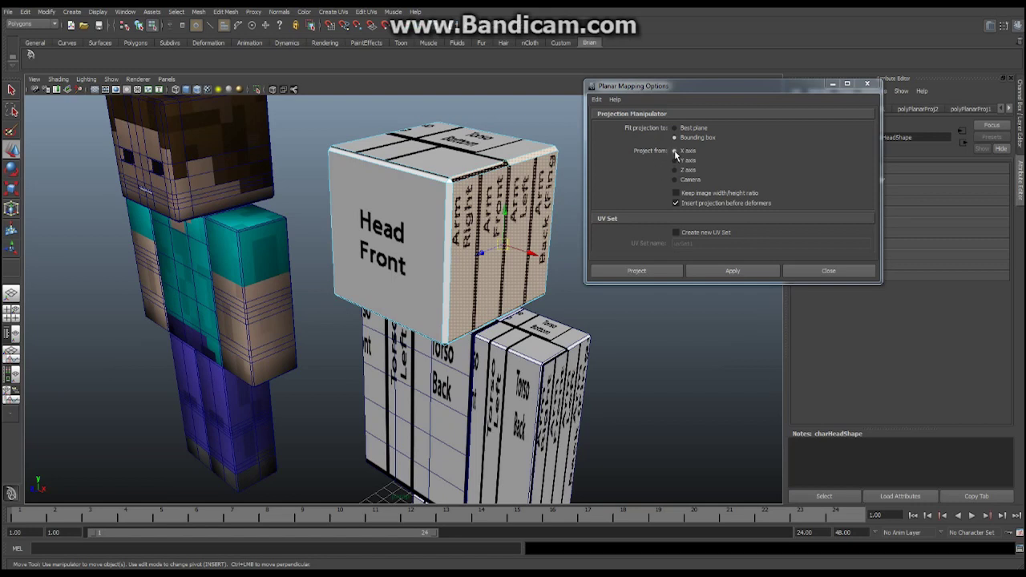
left_click(732, 271)
Step: Shrink the projection to about 0.445 high and move it over the Head Left box, centred vertically at about 0.616
left_click_drag(401, 184, 419, 201, "alt")
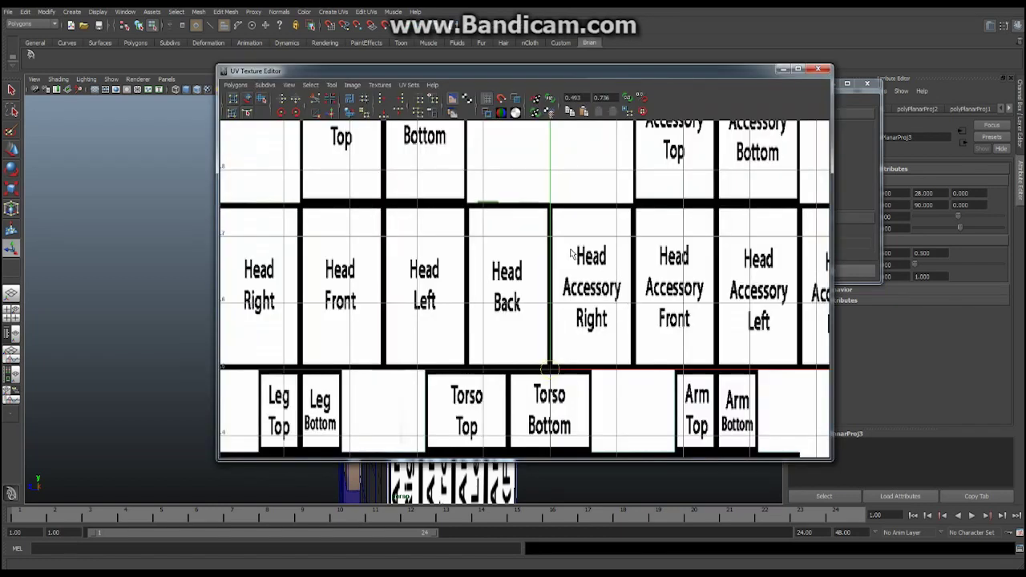
scroll(521, 285, "down", 4)
scroll(448, 270, "down", 1)
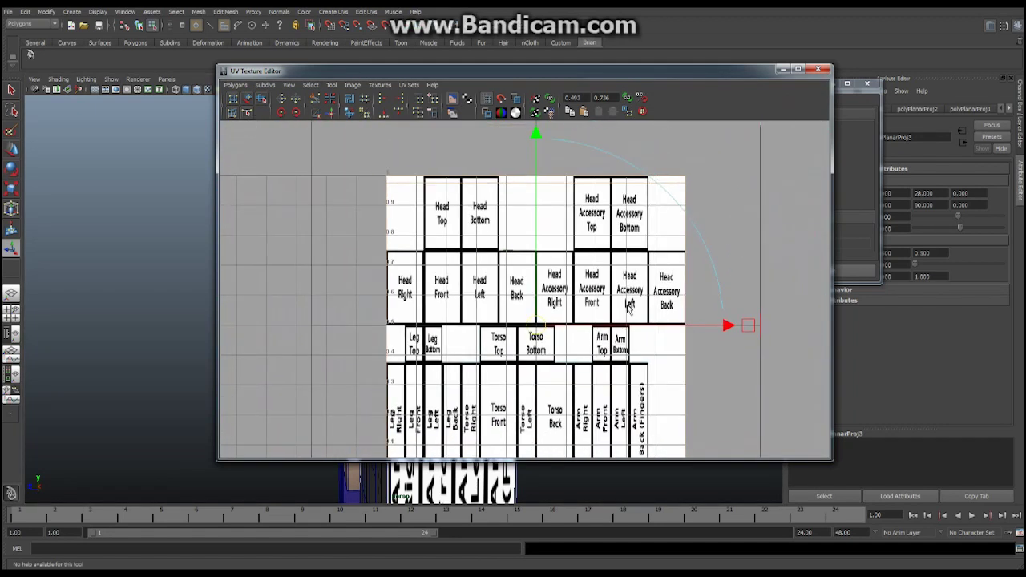
left_click_drag(742, 318, 605, 324)
left_click_drag(537, 160, 529, 309)
left_click_drag(530, 356, 480, 325)
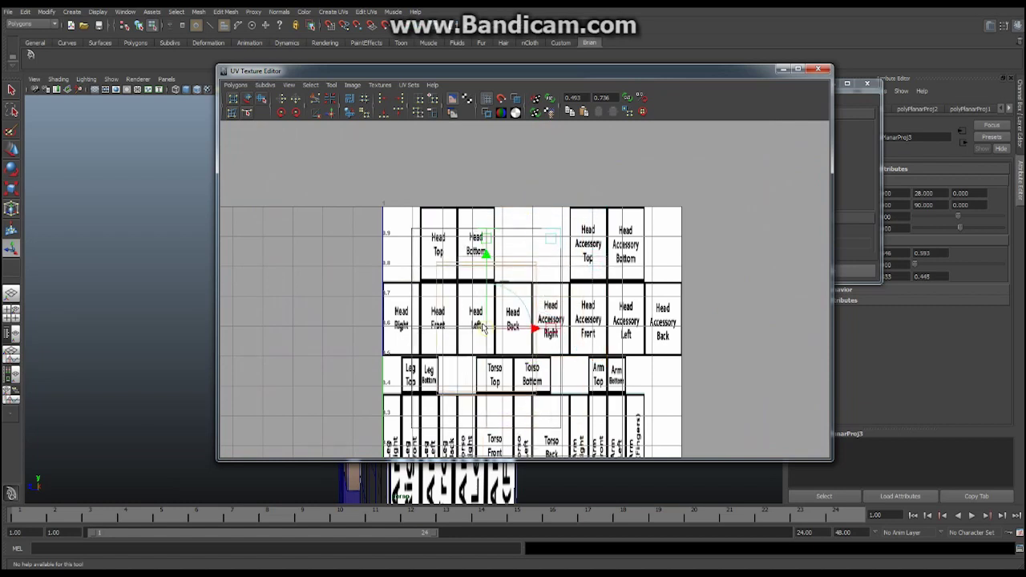
scroll(524, 341, "up", 1)
scroll(578, 305, "up", 3)
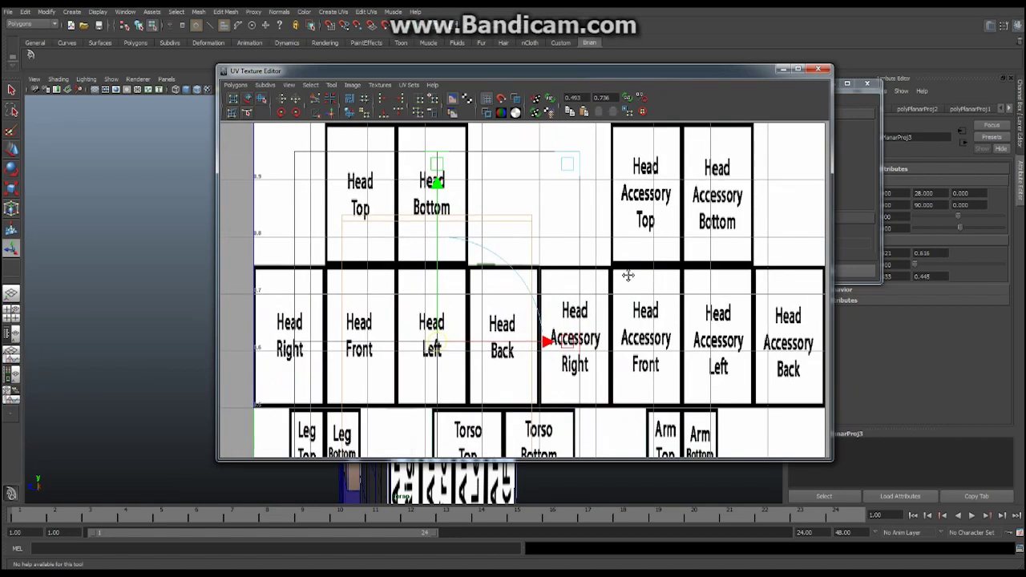
Step: Narrow the projection to the width of the Head Left box and reduce its height to about 0.243
middle_click_drag(591, 282, 668, 319, "alt")
left_click_drag(638, 319, 507, 320)
middle_click_drag(554, 265, 553, 282, "alt")
scroll(578, 243, "down", 1)
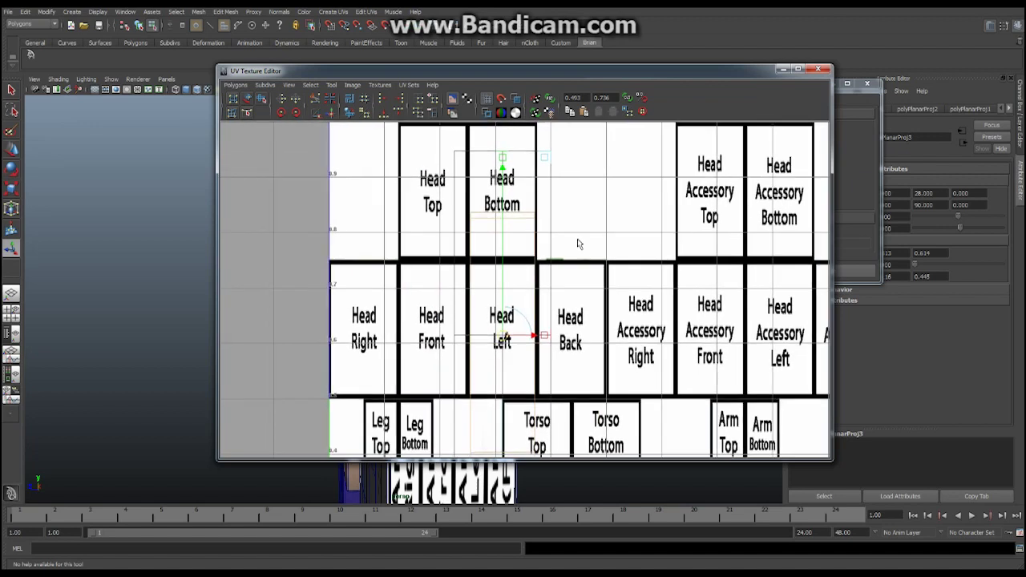
left_click_drag(502, 159, 512, 245)
scroll(526, 303, "up", 2)
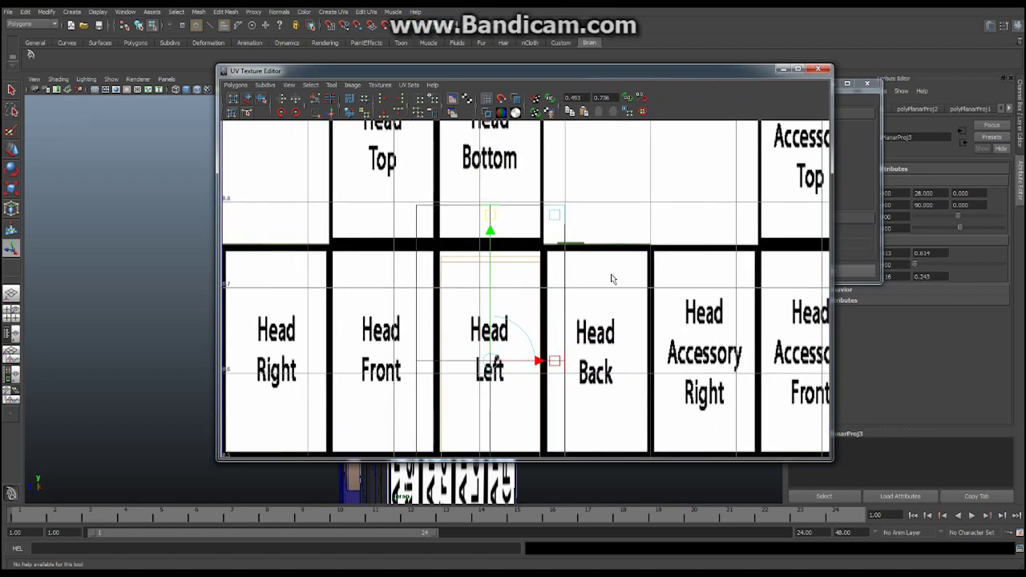
Step: Fit the projection inside the Head Left box at about 0.235 high, centred vertically near 0.624, and minimize the UV Texture Editor
middle_click_drag(606, 269, 594, 241, "alt")
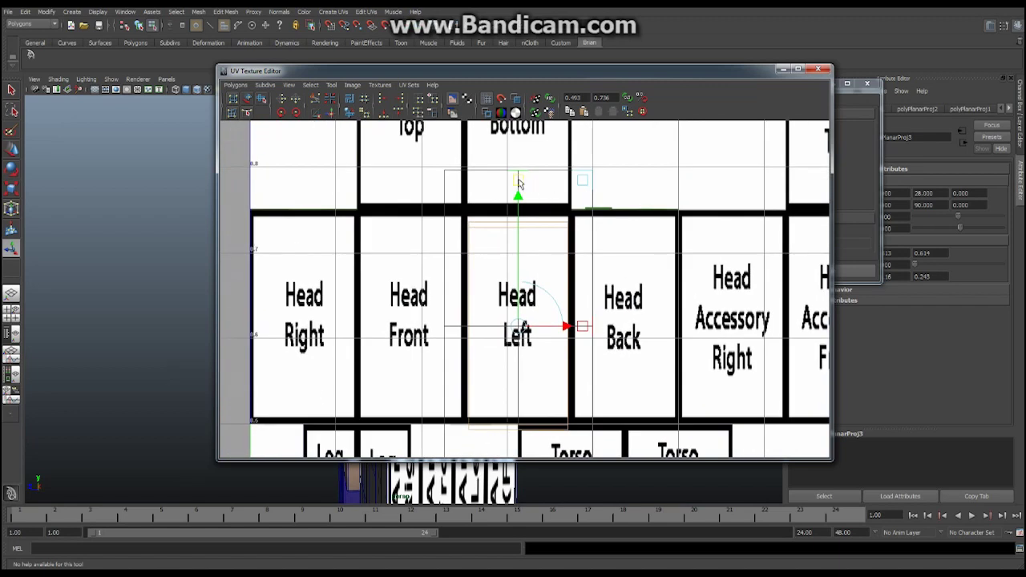
left_click_drag(518, 184, 518, 190)
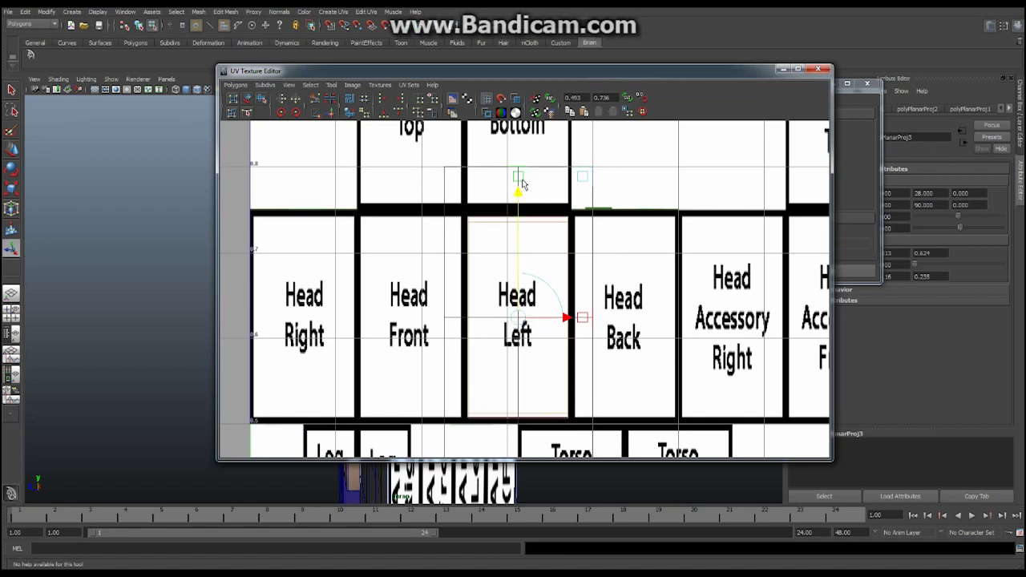
left_click(583, 320)
left_click_drag(584, 322, 586, 323)
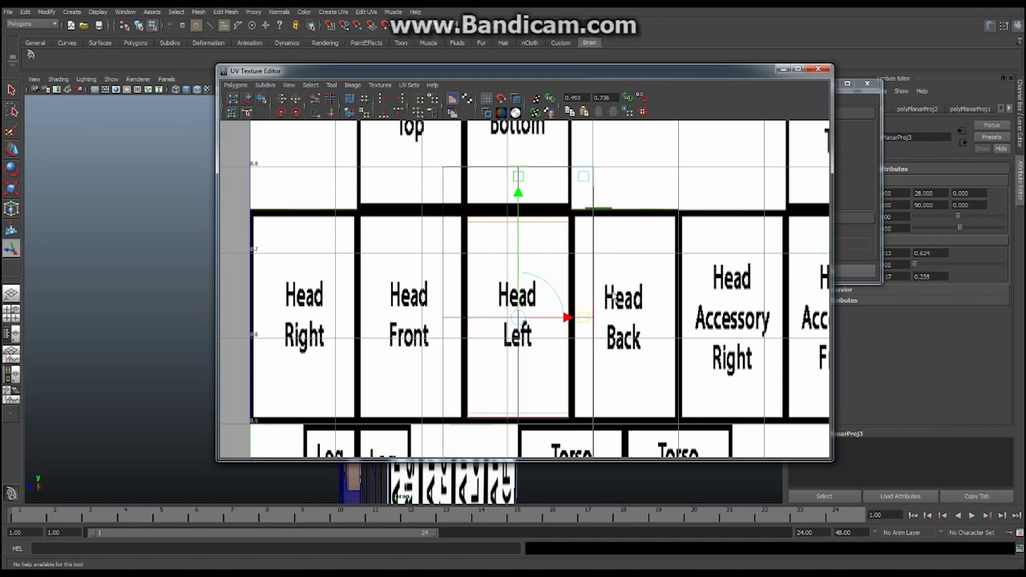
scroll(567, 281, "down", 4)
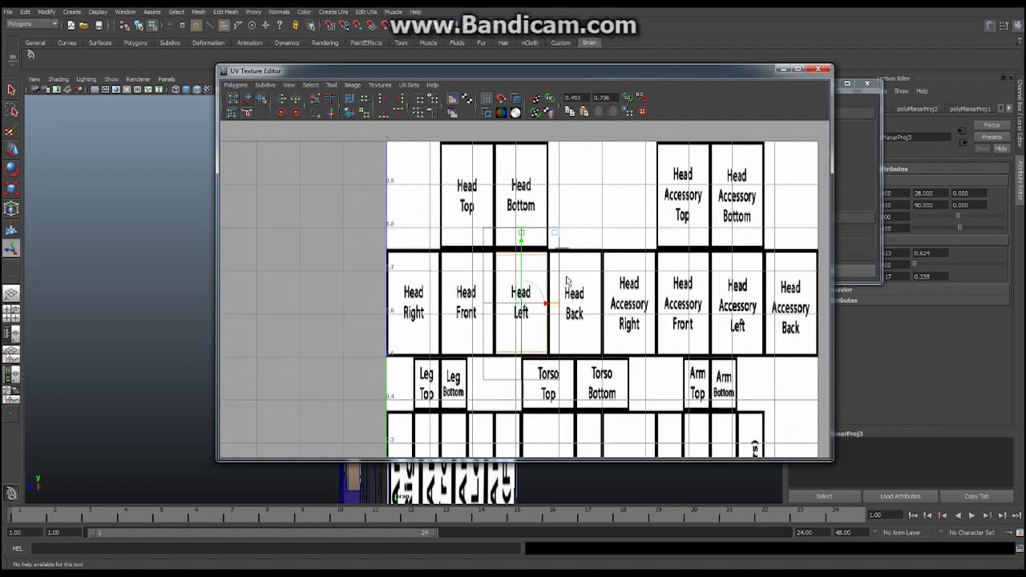
middle_click_drag(566, 281, 542, 279, "alt")
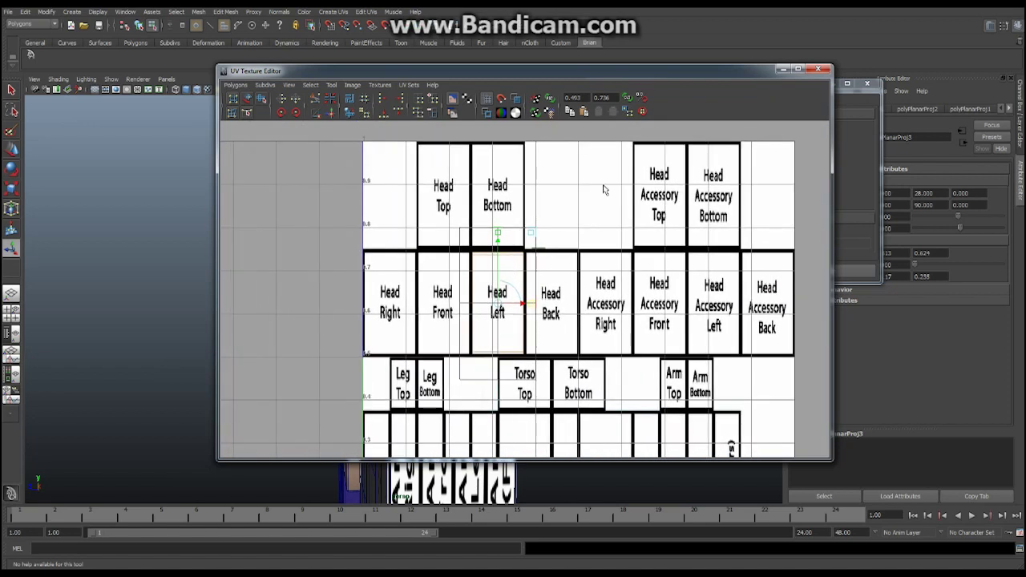
left_click(785, 72)
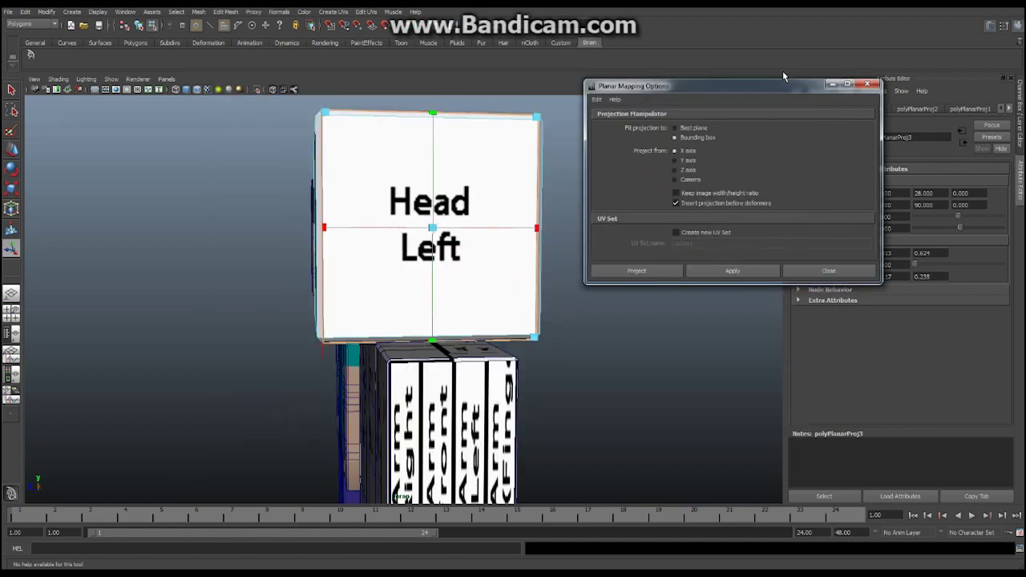
Step: Select the opposite side face of the head and apply a planar mapping projected from the X axis to it
scroll(521, 225, "down", 2)
left_click_drag(501, 226, 260, 233, "alt")
mouse_move(260, 233)
right_mouse_down()
mouse_move(277, 229)
mouse_move(268, 241)
mouse_move(278, 226)
right_mouse_up()
left_click(277, 226)
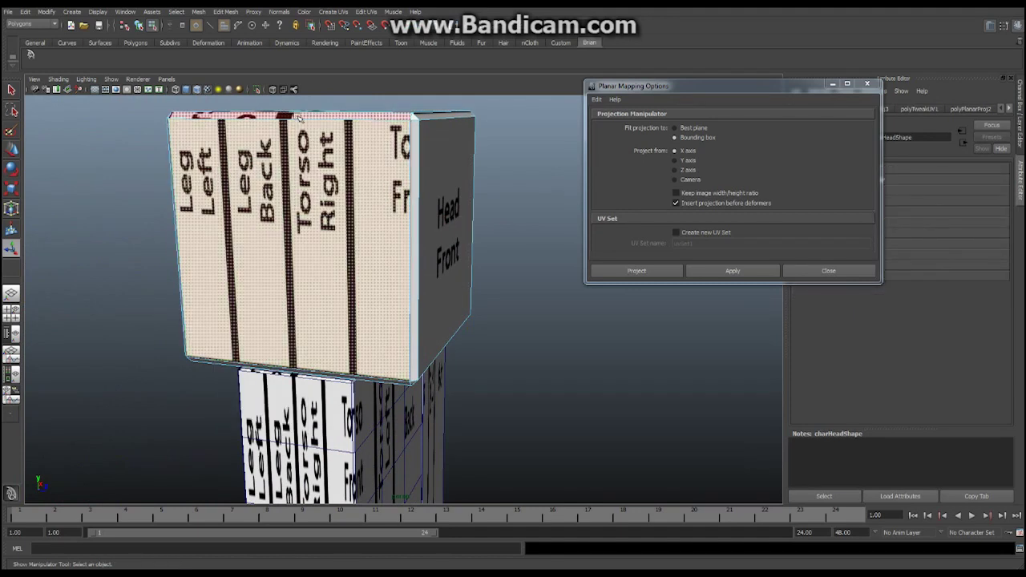
left_click_drag(328, 275, 367, 319, "alt")
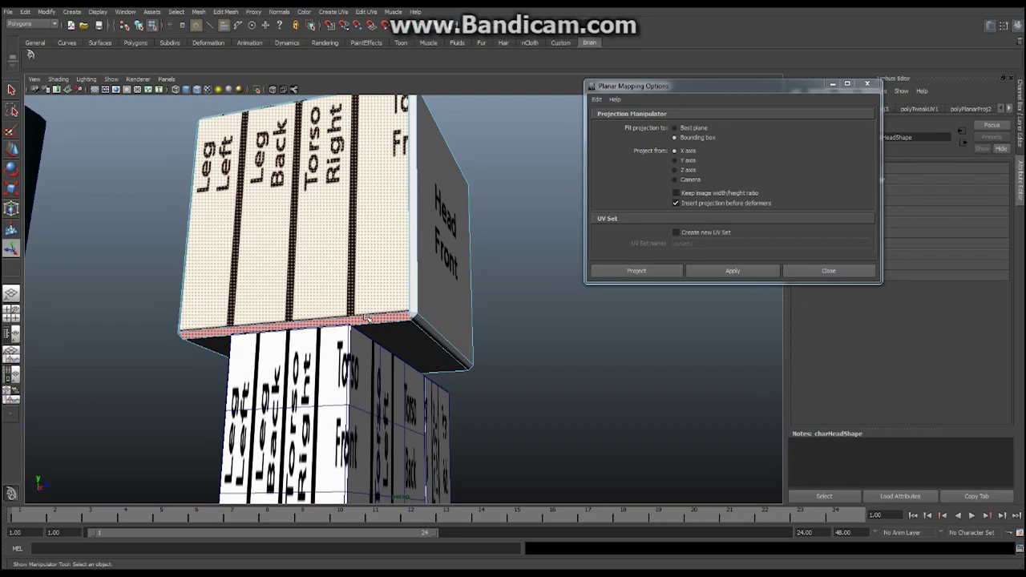
left_click(717, 272)
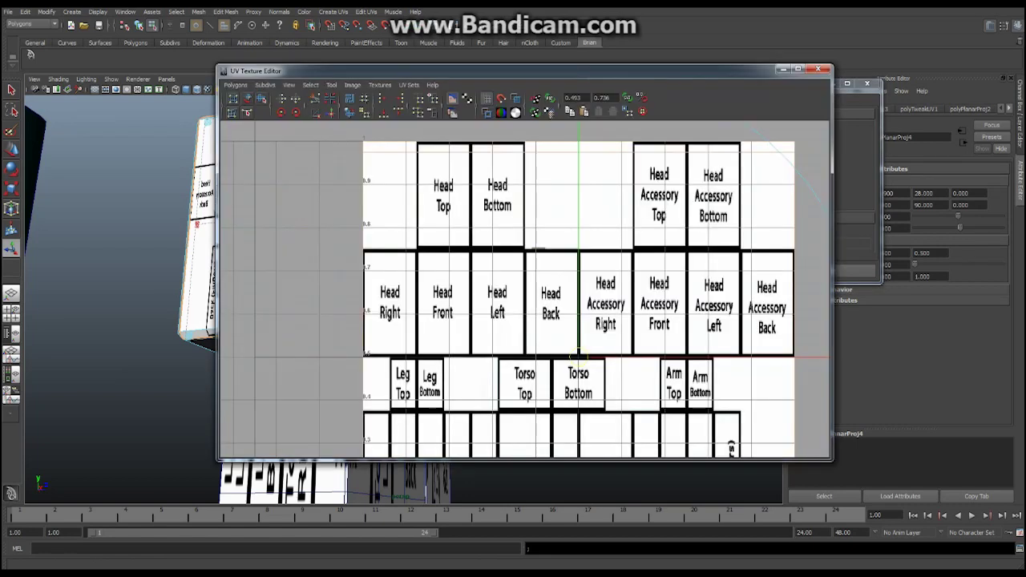
Step: Shrink the projection to about 0.310 high and move it over the Head Right box, centred vertically at about 0.618
scroll(663, 343, "down", 3)
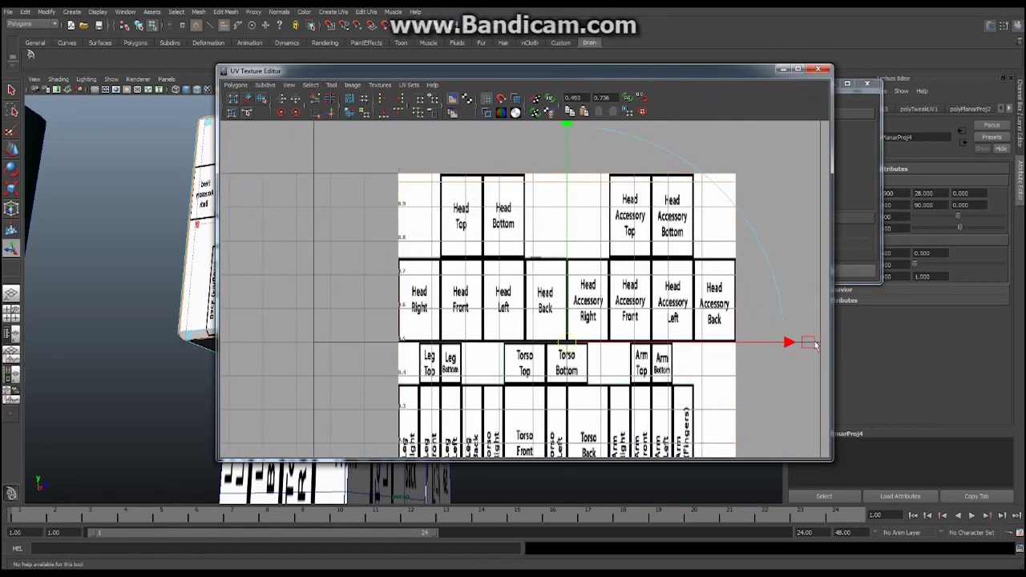
left_click_drag(816, 343, 640, 341)
scroll(567, 166, "down", 2)
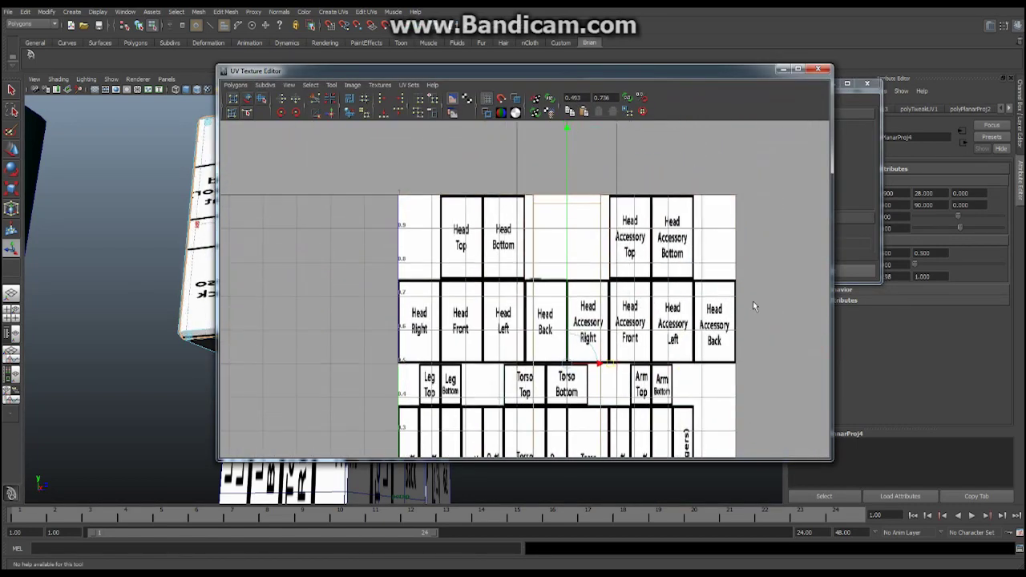
left_click_drag(562, 142, 561, 297)
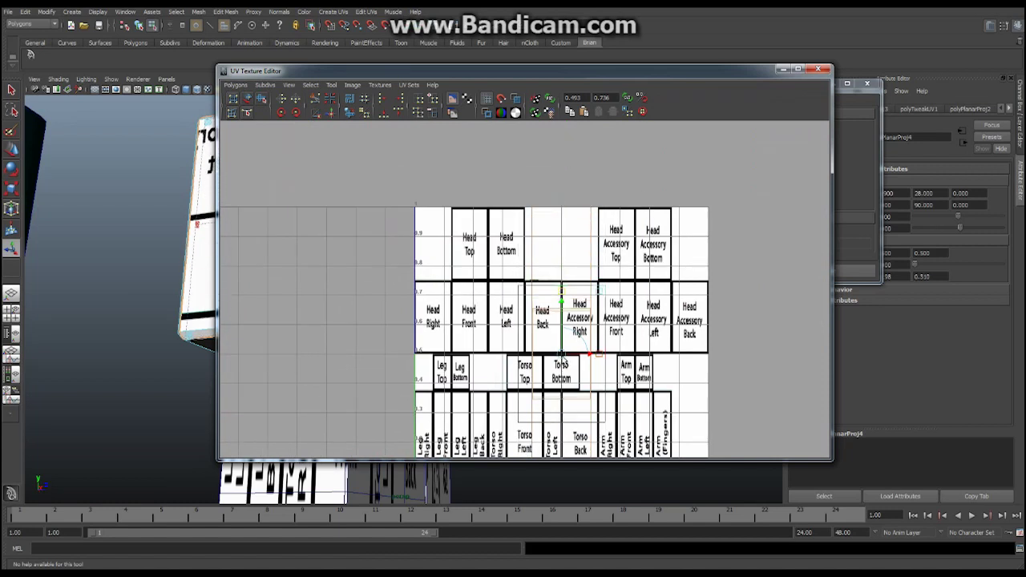
left_click_drag(563, 360, 439, 325)
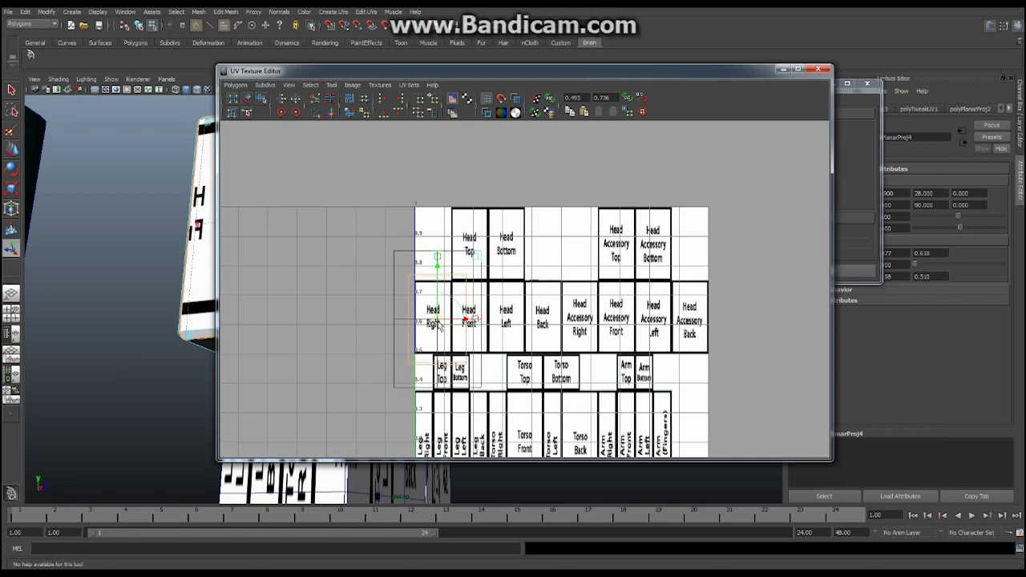
Step: Narrow the projection to the width of the Head Right box and centre it horizontally between the box's borders
scroll(438, 324, "up", 4)
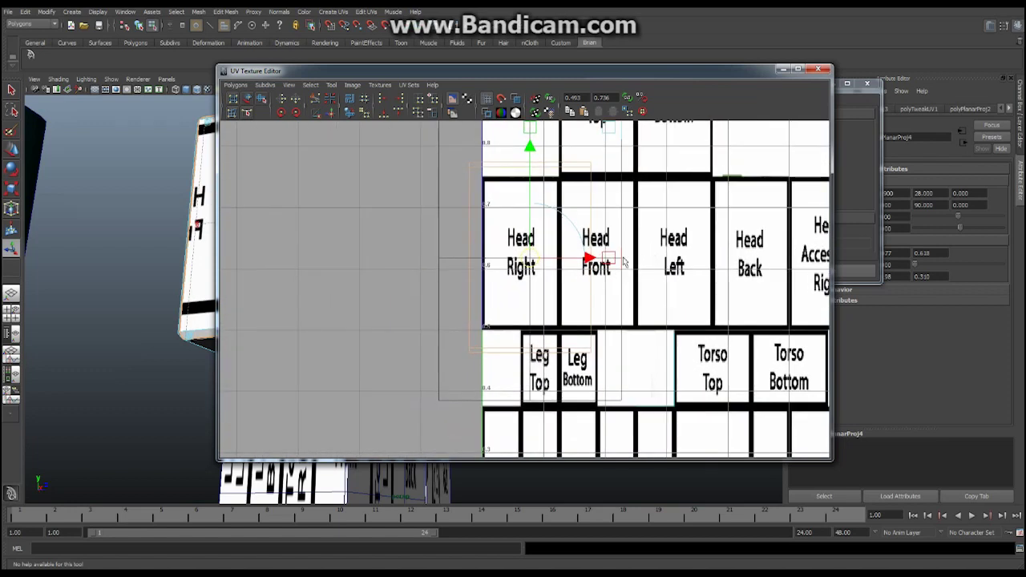
left_click_drag(625, 263, 559, 259)
key("ctrl+z")
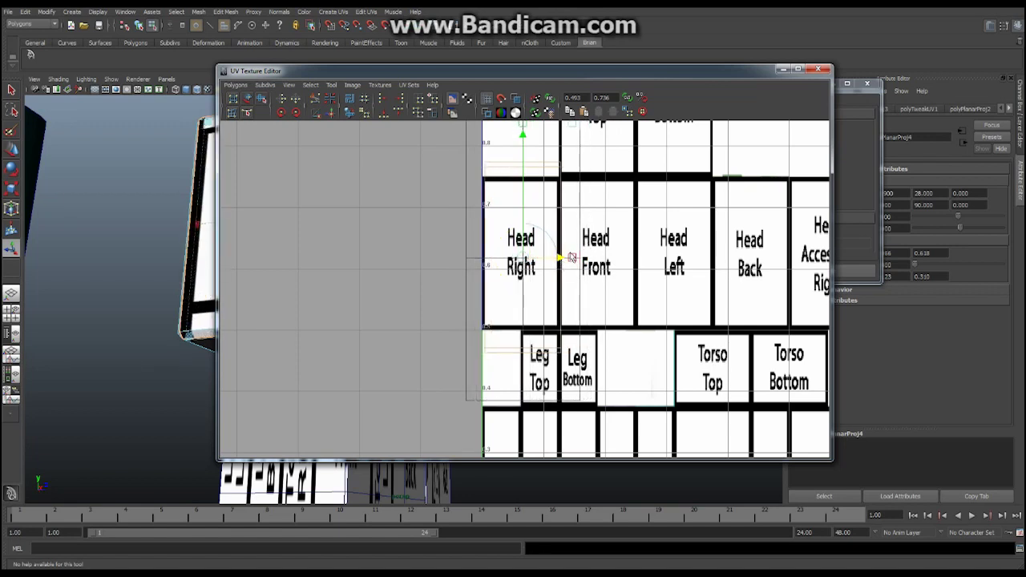
scroll(643, 238, "up", 2)
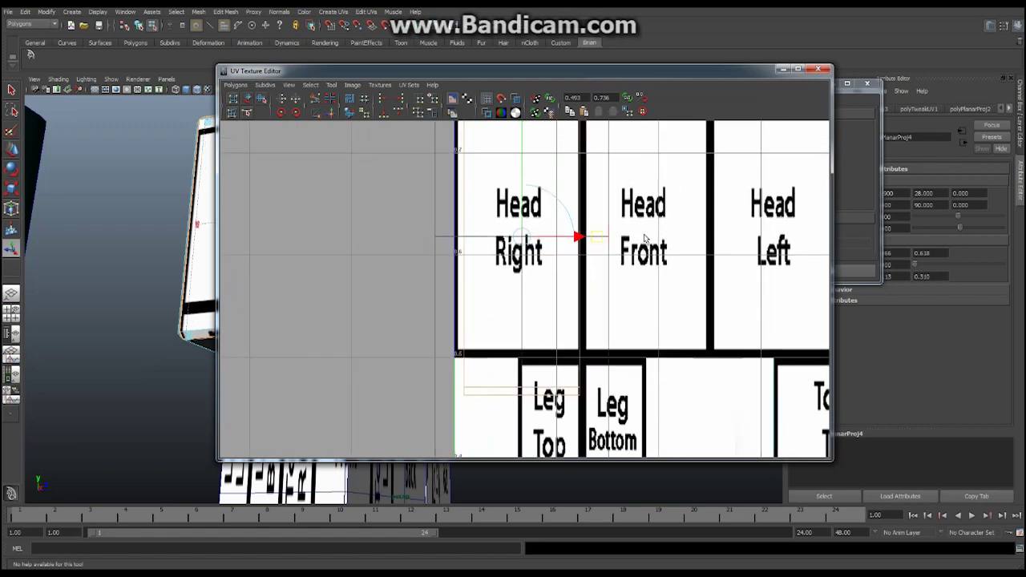
middle_click_drag(644, 238, 644, 251, "alt")
left_click_drag(597, 251, 574, 250)
left_click(579, 251)
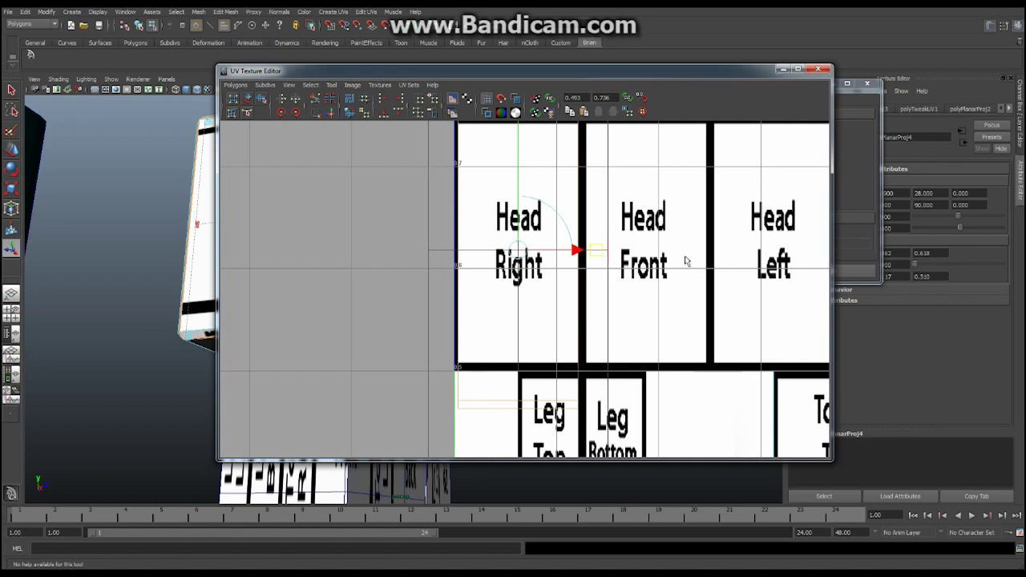
Step: Reduce the projection's height to about 0.235 and centre it vertically at about 0.624 inside the Head Right box
right_click_drag(599, 254, 552, 248, "alt")
middle_click_drag(637, 210, 638, 237, "alt")
right_click_drag(637, 238, 580, 228, "alt")
right_click_drag(655, 175, 595, 167, "alt")
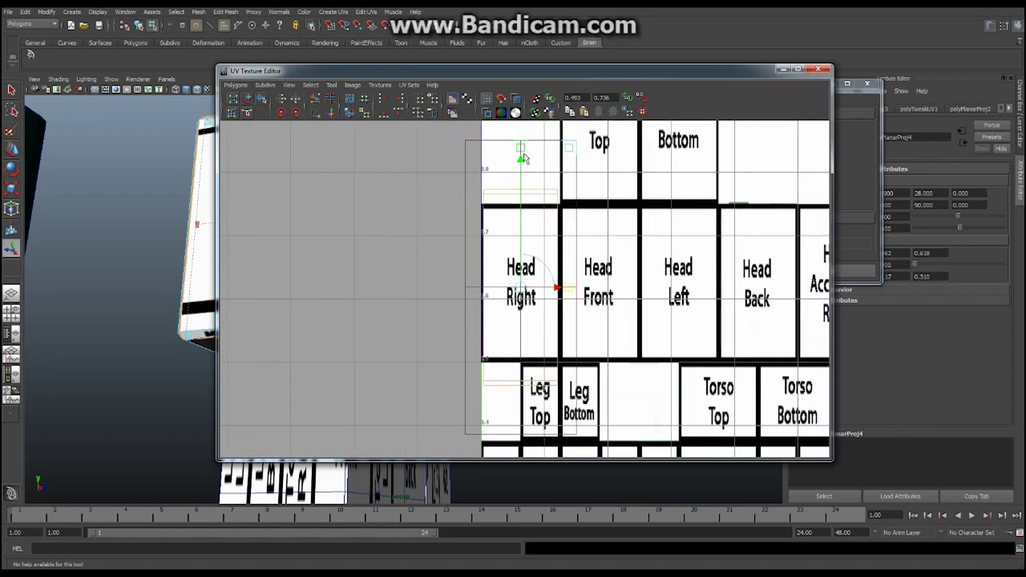
left_click_drag(523, 150, 508, 206)
scroll(508, 206, "up", 3)
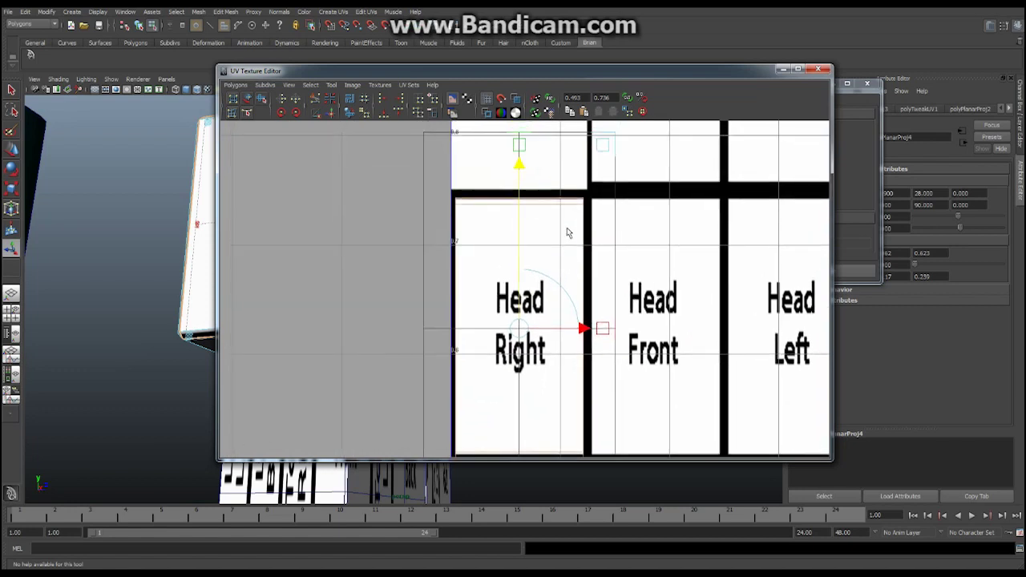
left_click_drag(524, 152, 520, 170)
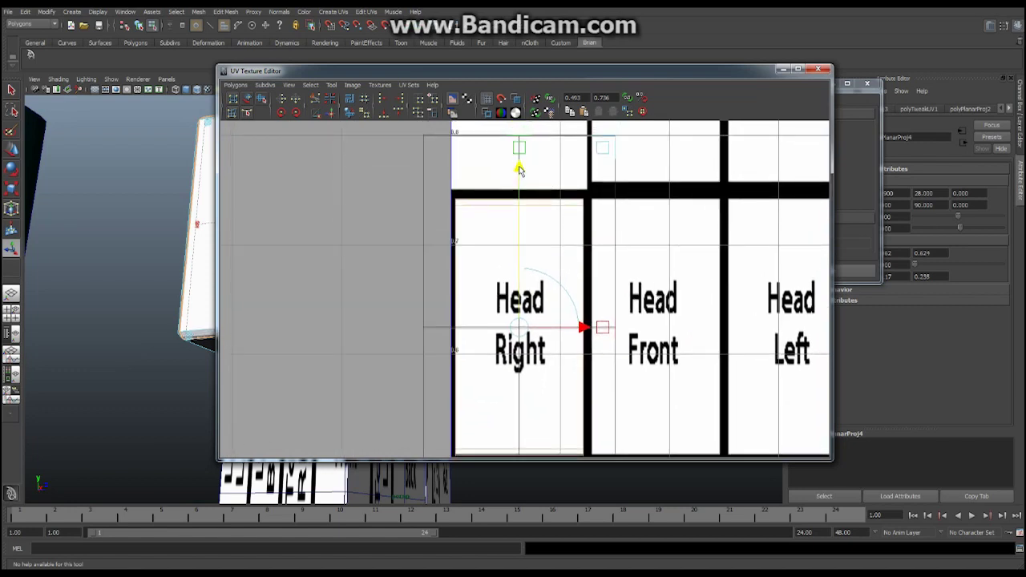
scroll(168, 241, "up", 4)
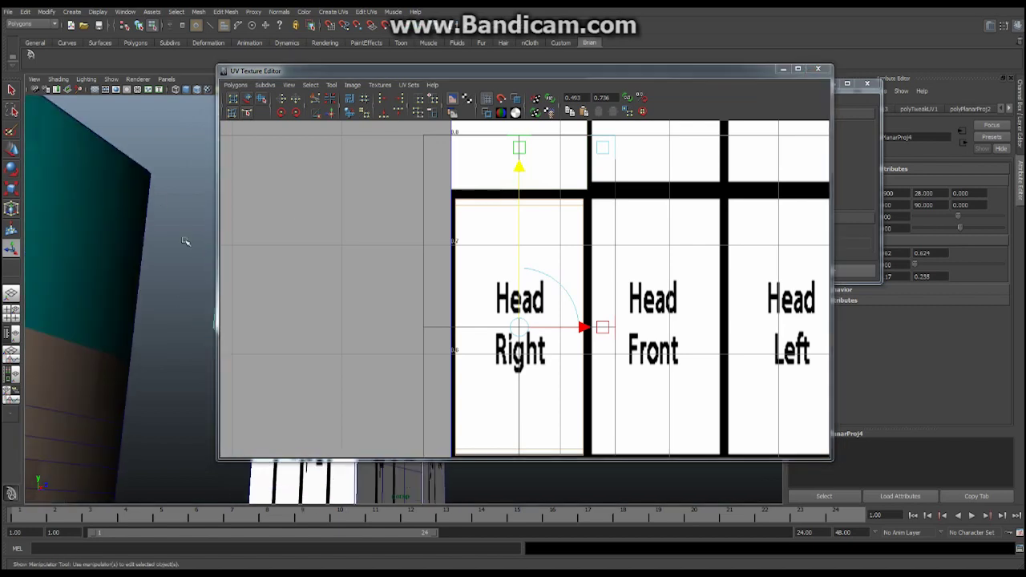
Step: Select the UVs of the Head Right face and flip them in the U direction
left_click(783, 69)
left_click_drag(361, 280, 312, 295, "alt")
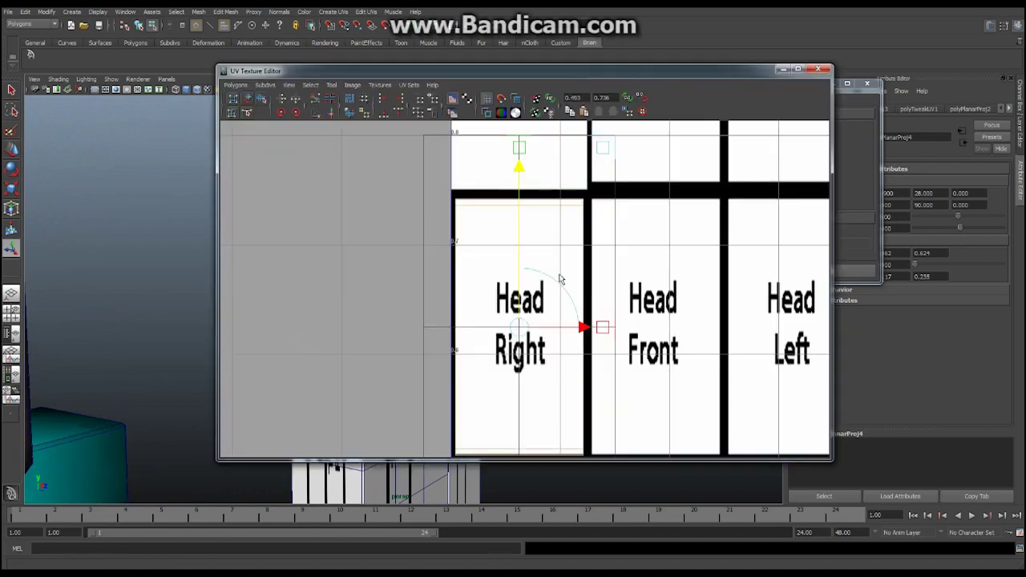
right_click(551, 234)
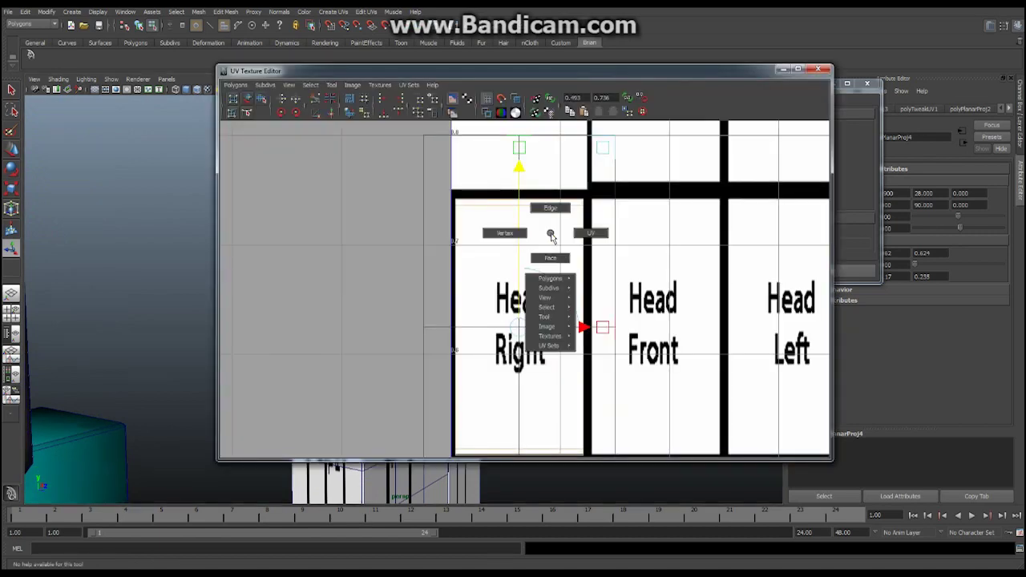
right_click_drag(551, 235, 594, 237)
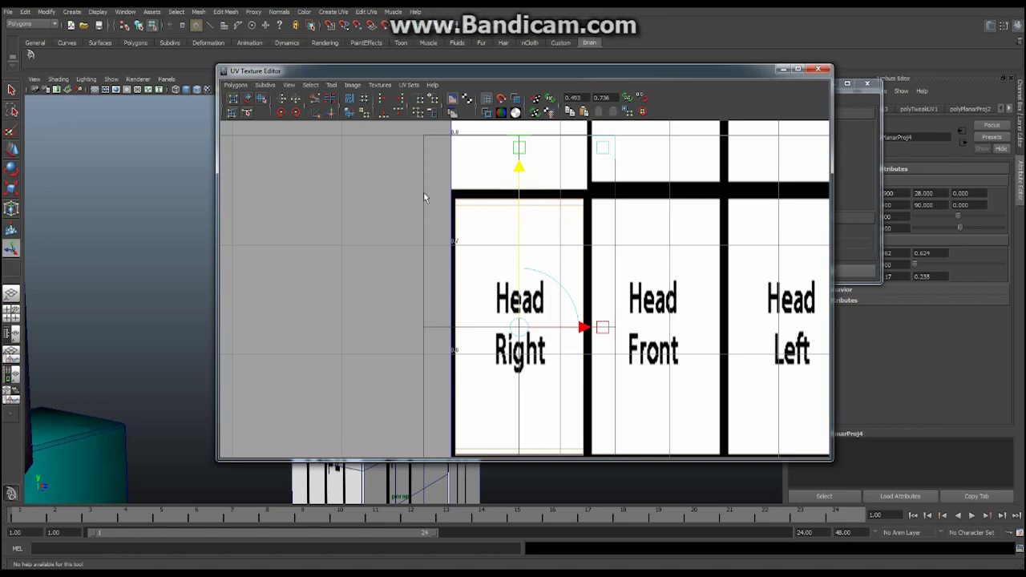
scroll(437, 190, "down", 1)
left_click_drag(441, 186, 463, 251)
left_click(430, 114)
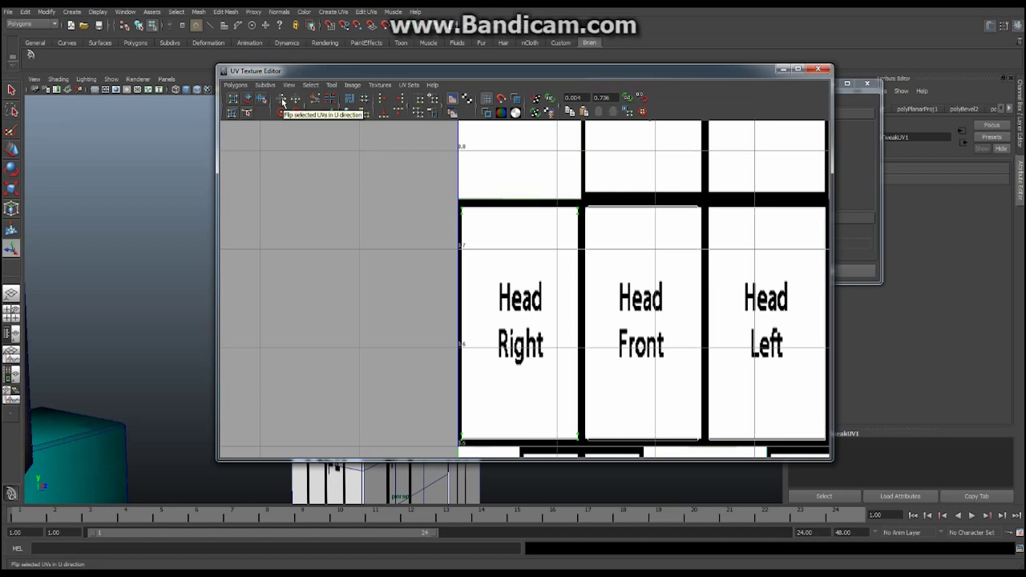
left_click(783, 69)
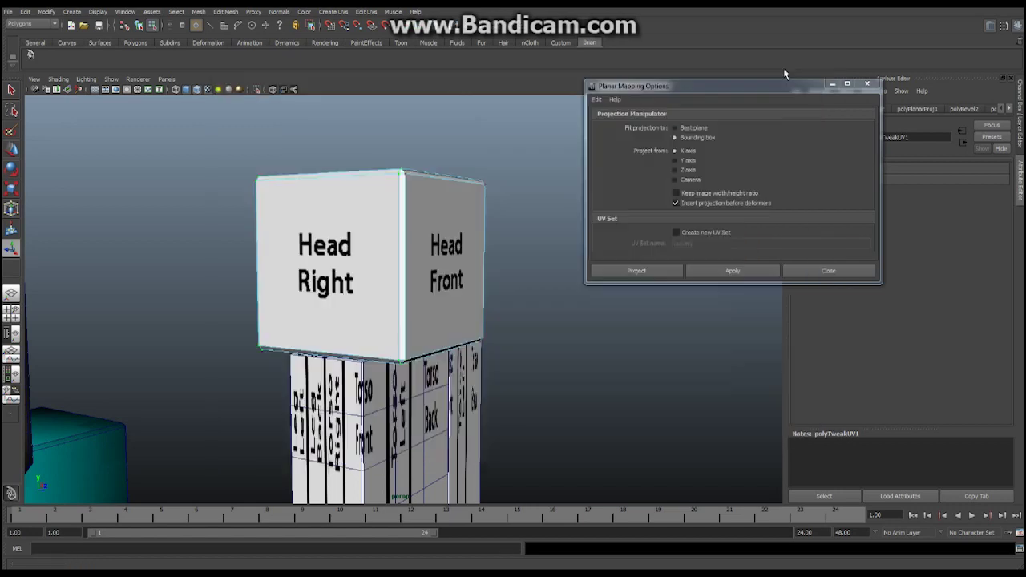
Step: Select the head's top face and apply a planar mapping projected from the Y axis to it
left_click_drag(585, 223, 390, 302, "alt")
middle_click_drag(415, 253, 355, 264, "alt")
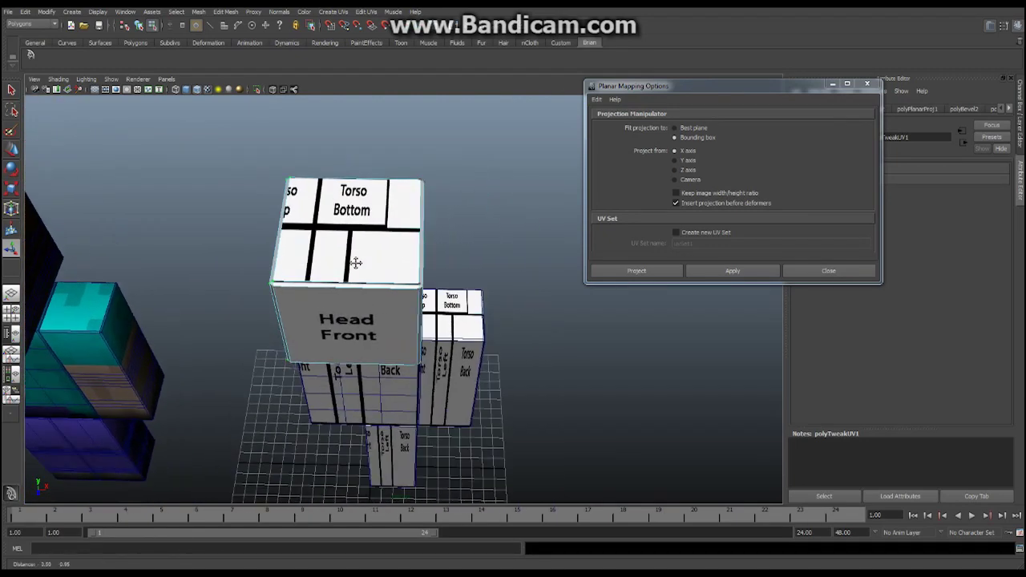
right_click_drag(357, 263, 442, 271, "alt")
middle_click_drag(357, 212, 411, 242, "alt")
right_click_drag(411, 241, 407, 250)
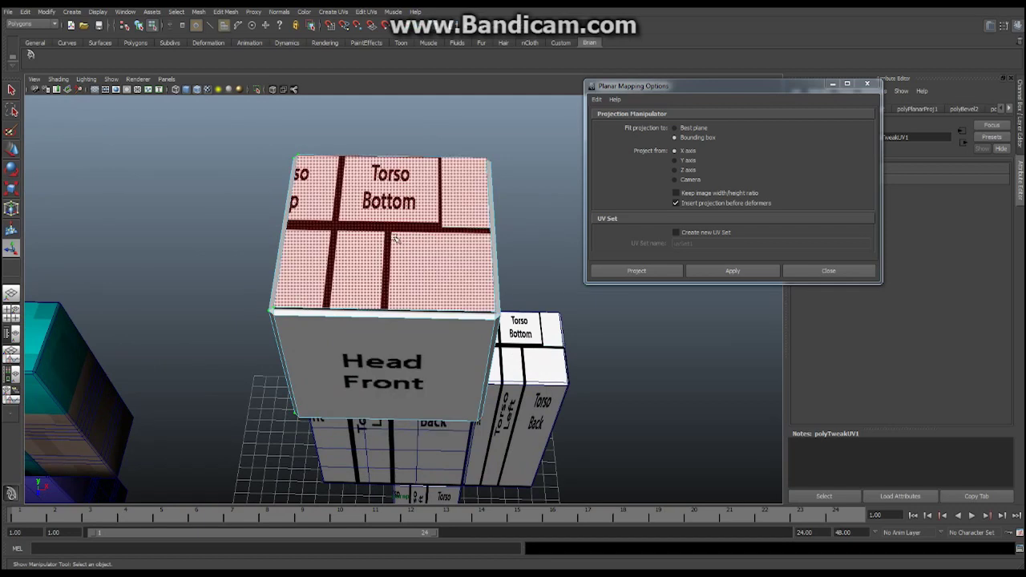
left_click(407, 249)
left_click_drag(407, 250, 353, 232, "alt")
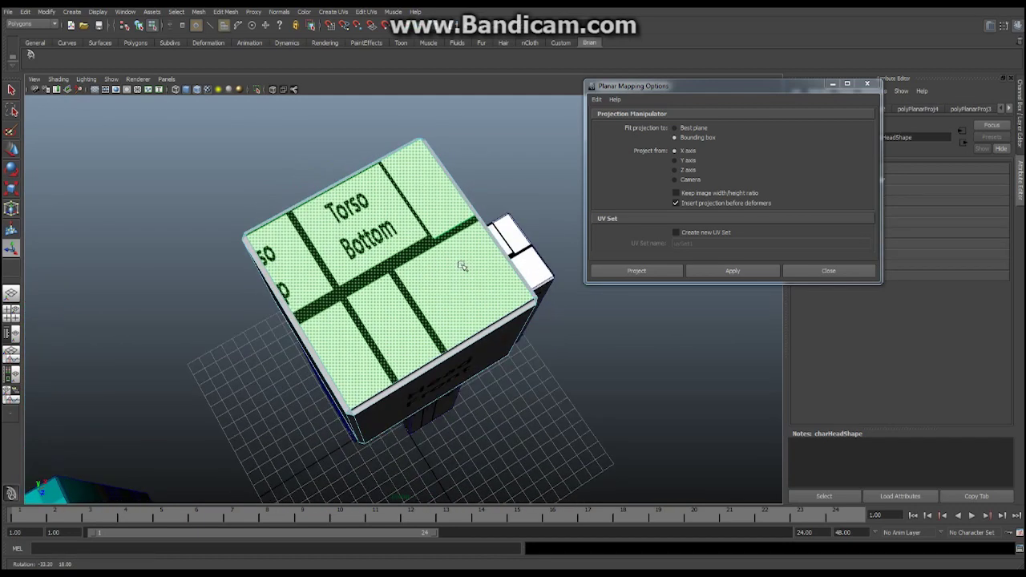
left_click_drag(360, 282, 351, 247, "alt")
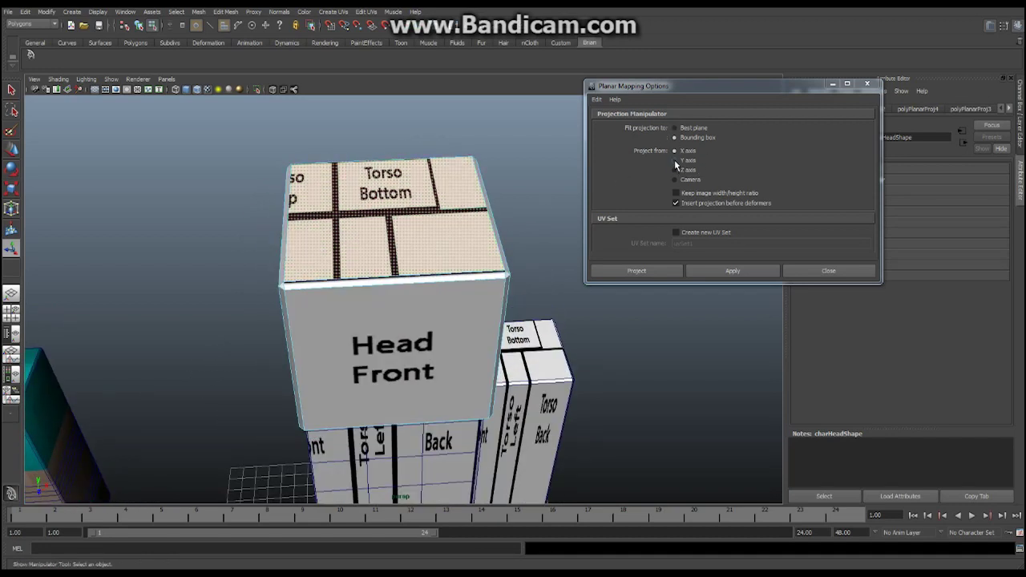
left_click(675, 161)
left_click(650, 272)
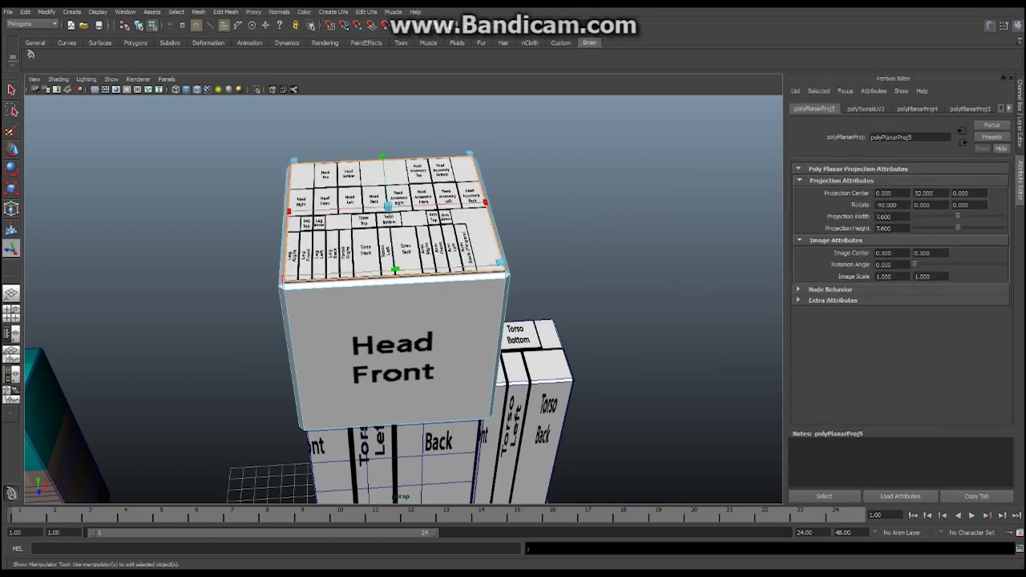
Step: Shrink the projection to about 0.201 wide and 0.210 high and move it over the Head Top box
key("alt+Tab")
scroll(387, 255, "down", 3)
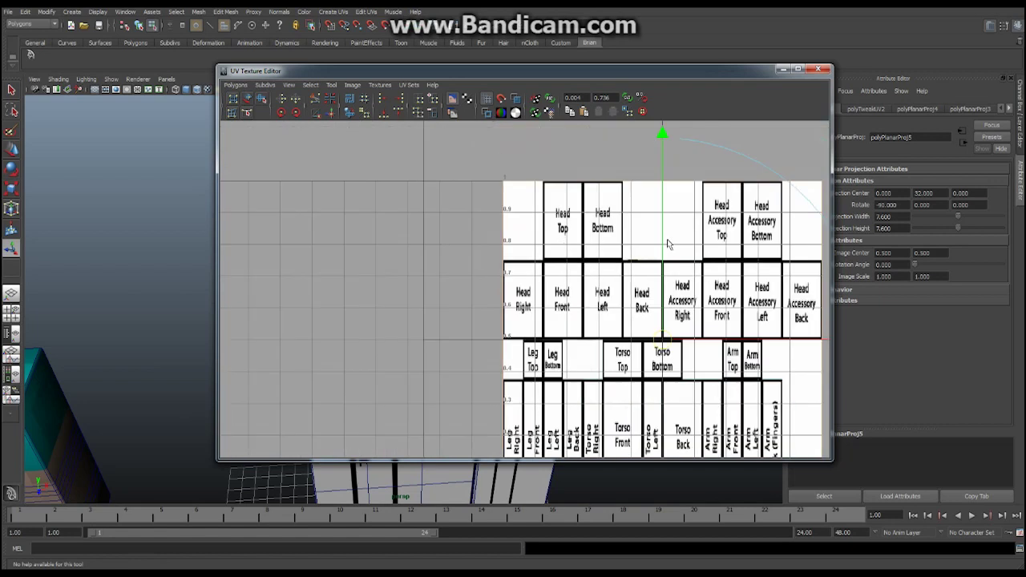
scroll(639, 295, "up", 1)
left_click_drag(699, 326, 516, 326)
middle_click_drag(518, 153, 544, 207, "alt")
scroll(544, 207, "down", 1)
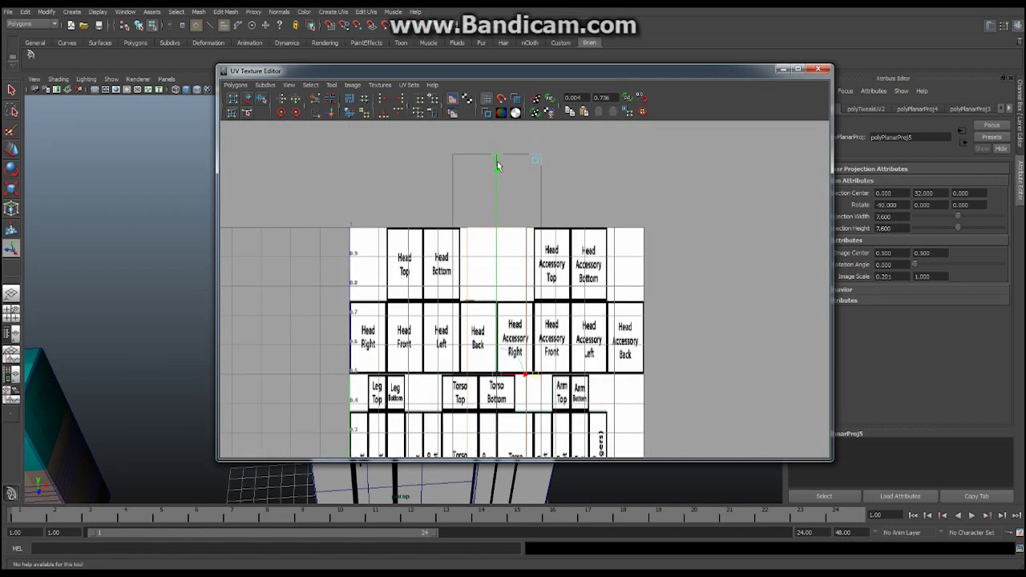
left_click_drag(497, 165, 407, 269)
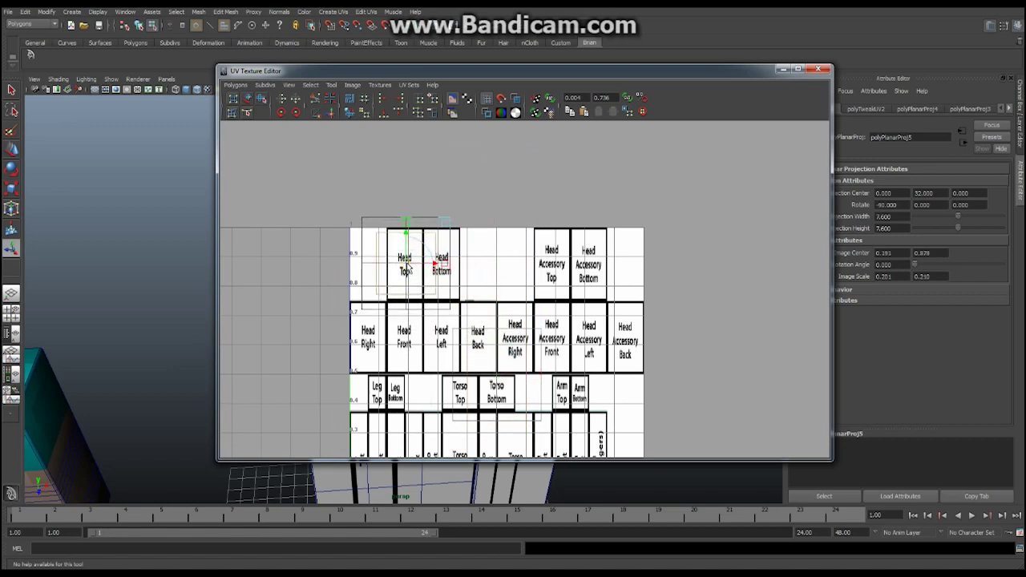
Step: Fit the projection to the Head Top box at about 0.116 wide and 0.235 high, centred at about 0.188, 0.873
middle_click_drag(407, 269, 476, 272, "alt")
scroll(519, 283, "up", 4)
middle_click_drag(623, 266, 652, 279, "alt")
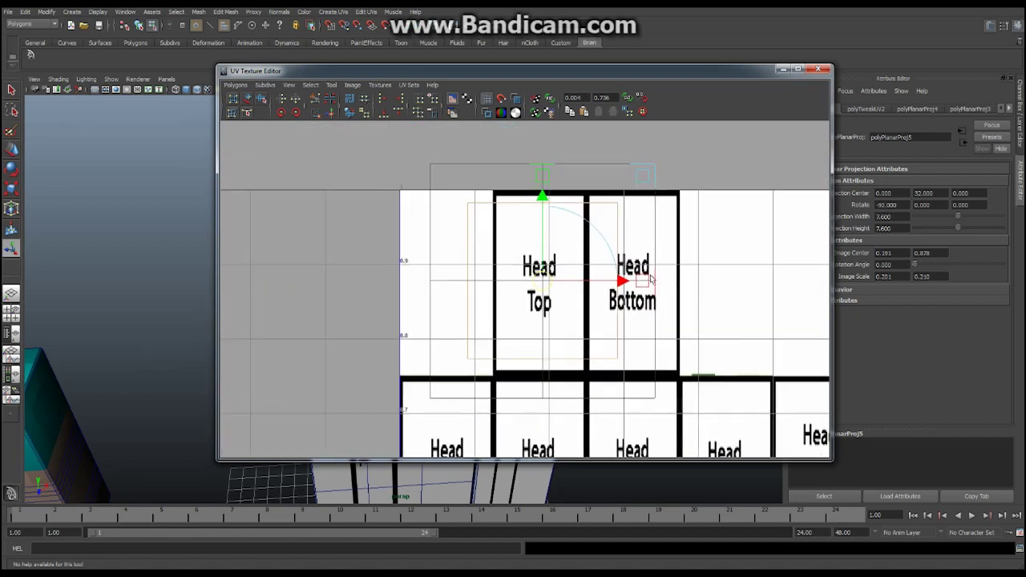
left_click_drag(652, 279, 598, 283)
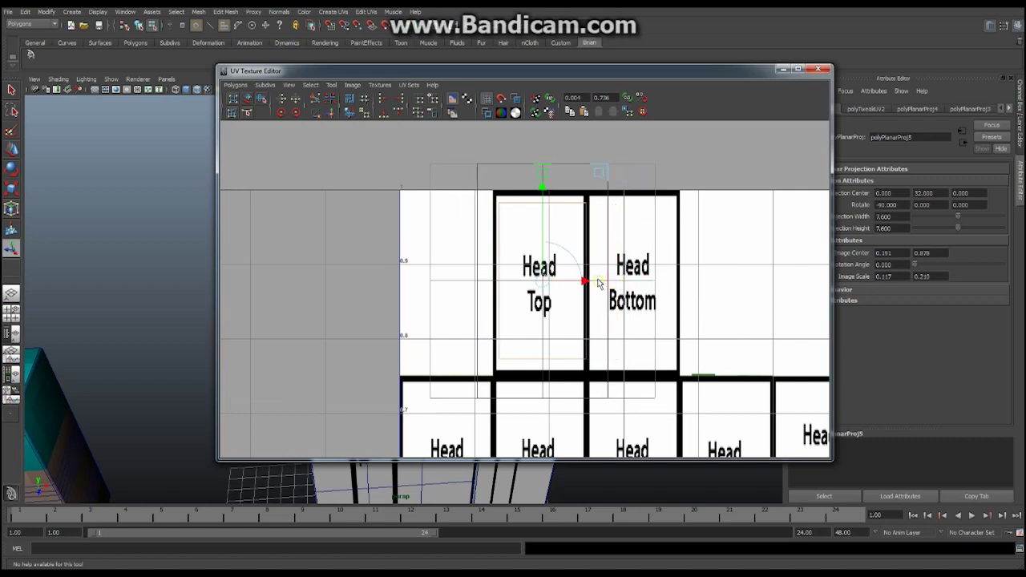
left_click_drag(543, 172, 543, 162)
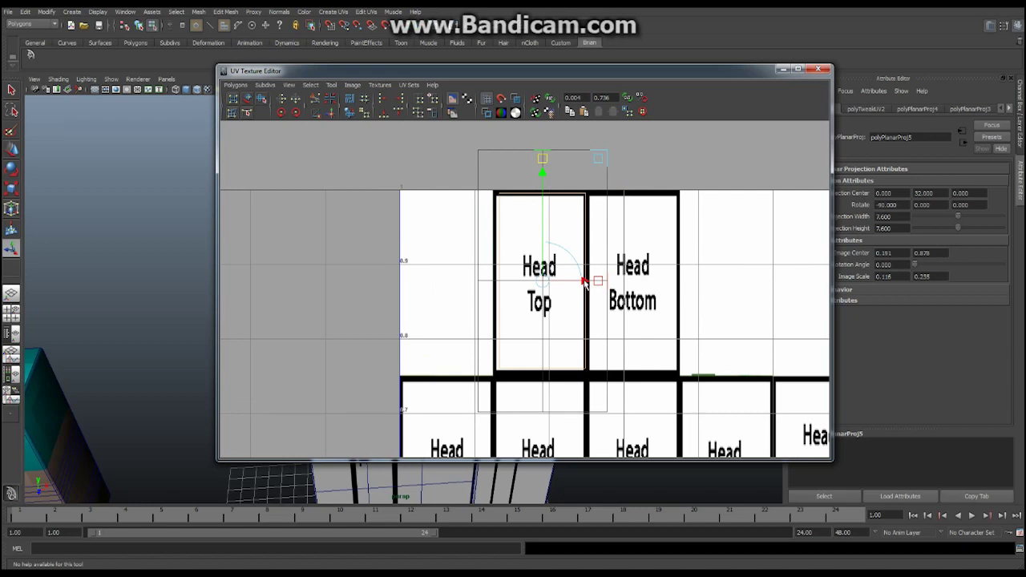
left_click_drag(585, 282, 585, 282)
left_click_drag(539, 174, 540, 178)
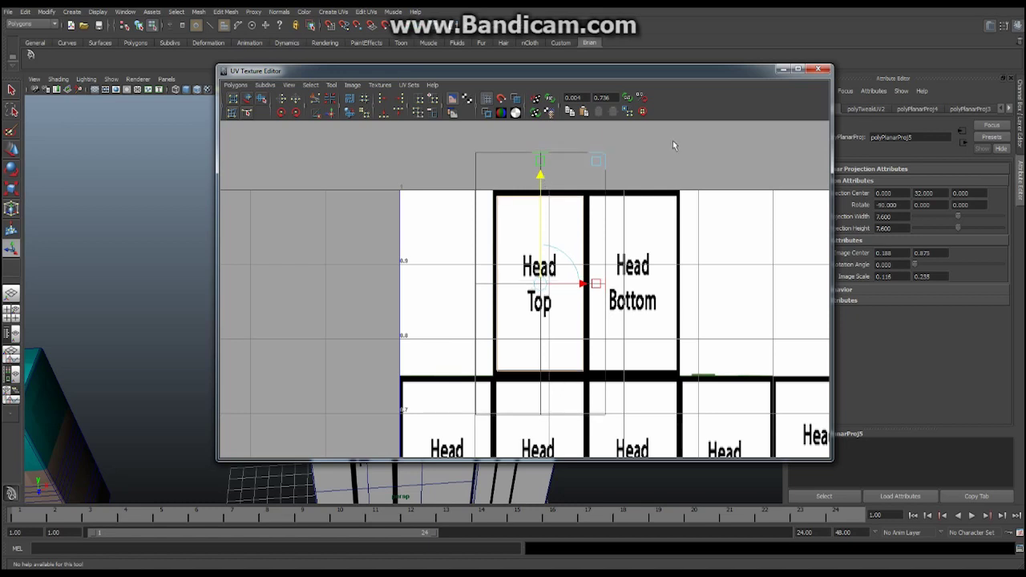
left_click(782, 71)
Step: Select the head's bottom face and apply a planar mapping projected from the Y axis to it
left_click_drag(417, 305, 441, 228, "alt")
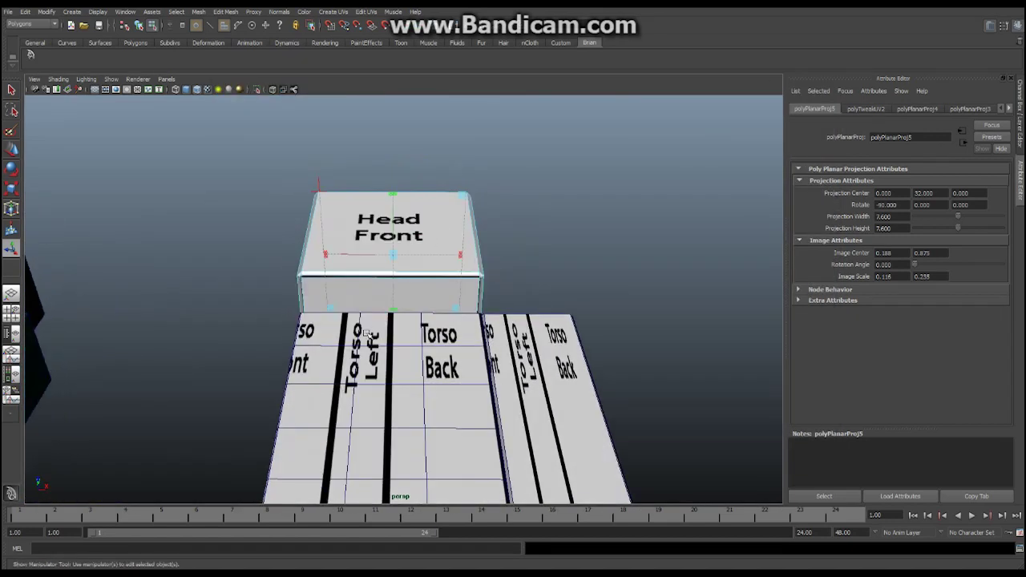
right_click_drag(369, 335, 433, 314, "alt")
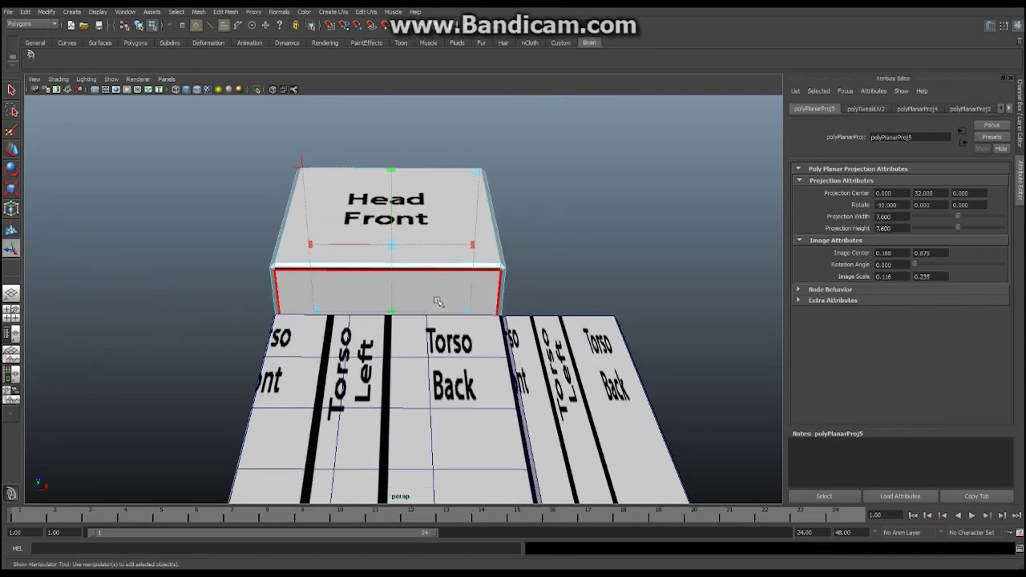
left_click(437, 290)
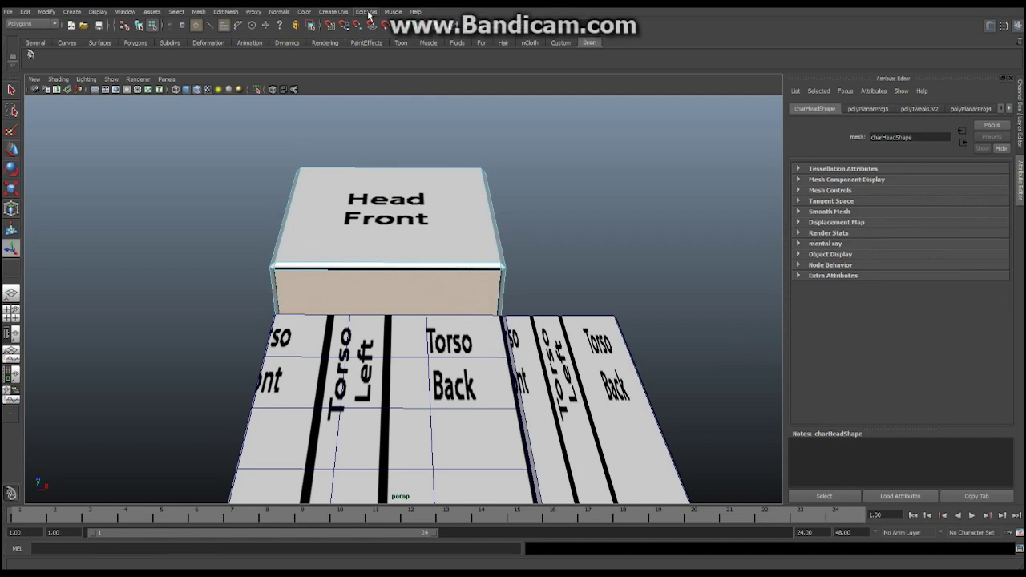
left_click(338, 14)
left_click(351, 26)
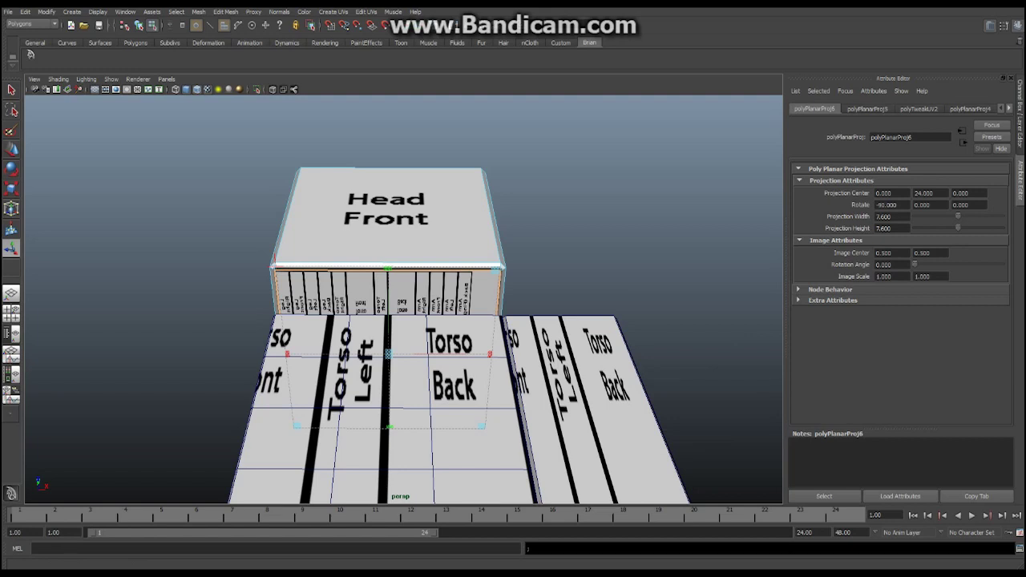
Step: Shrink the projection to about 0.245 wide and 0.332 high and move it over the Head Bottom box
scroll(698, 337, "down", 5)
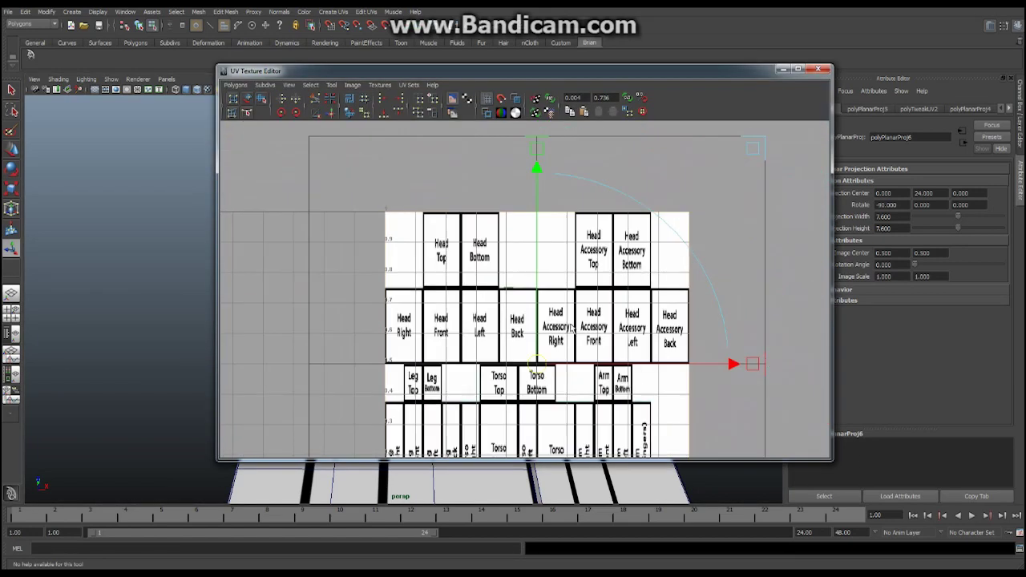
left_click_drag(757, 368, 588, 368)
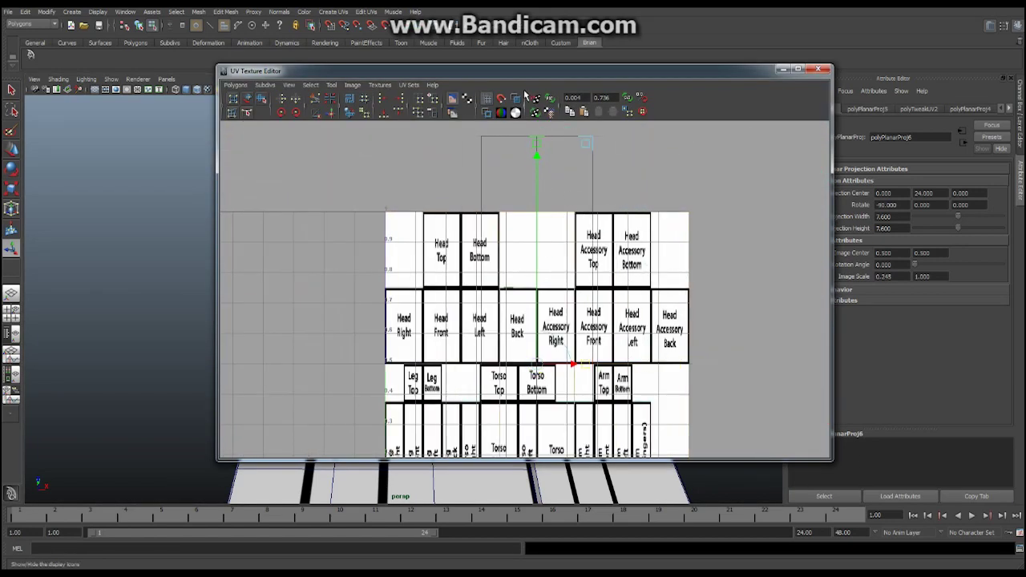
left_click_drag(542, 148, 475, 248)
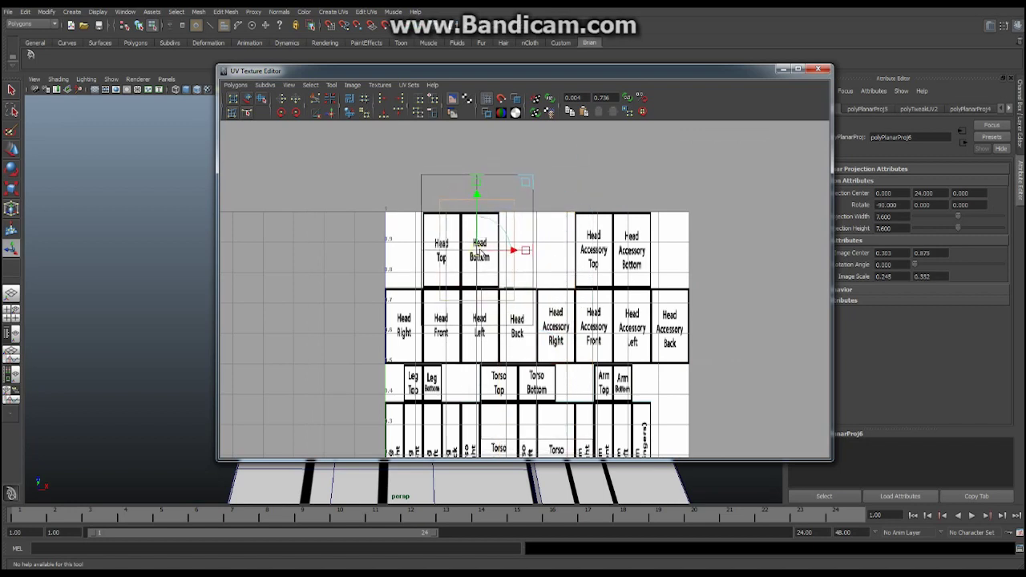
Step: Fit the projection to the Head Bottom box at about 0.118 wide and 0.234 high, centred at about 0.313, 0.875
right_click_drag(468, 246, 625, 270, "alt")
left_click_drag(625, 269, 554, 269)
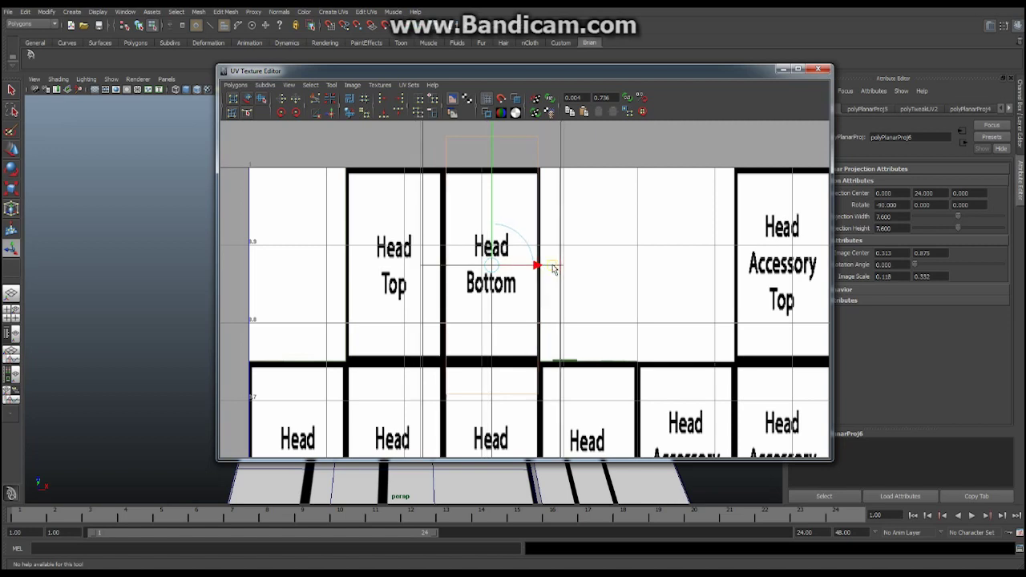
middle_click_drag(582, 234, 612, 288, "alt")
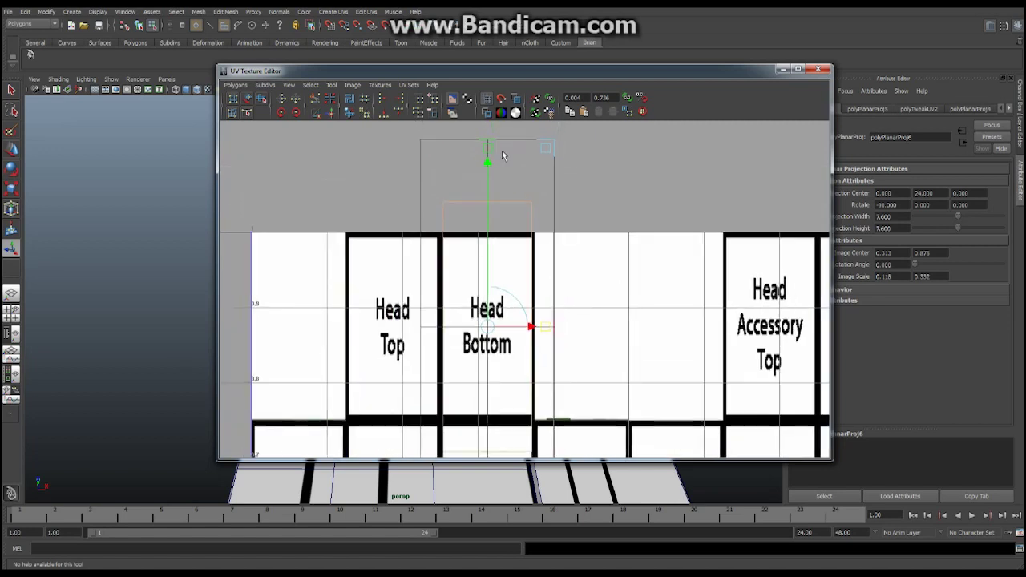
left_click_drag(488, 150, 494, 206)
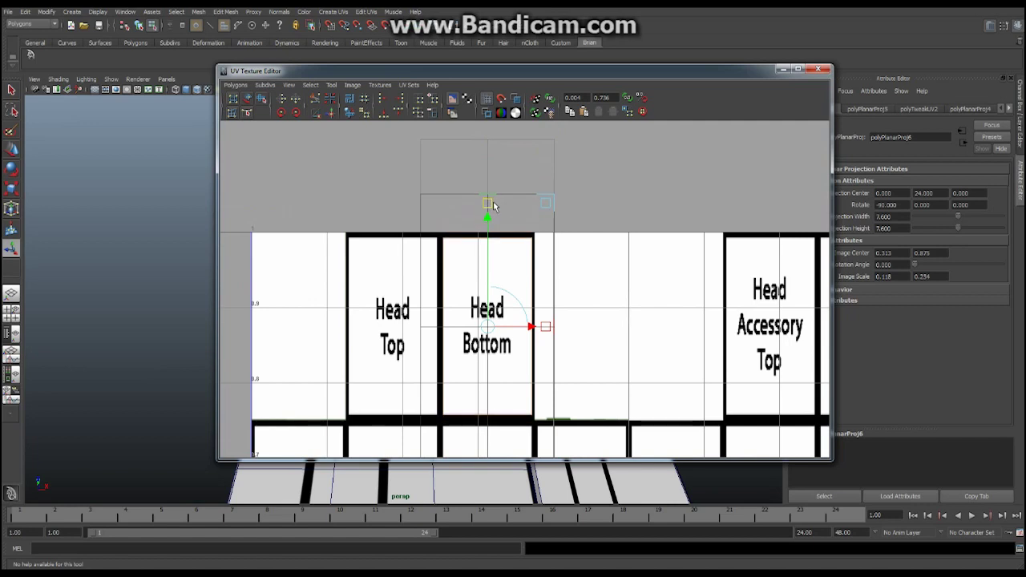
left_click(784, 69)
Step: Examine the template mapping on the head, torso, arm and leg from several angles beside the textured reference character
left_click_drag(534, 275, 470, 300, "alt")
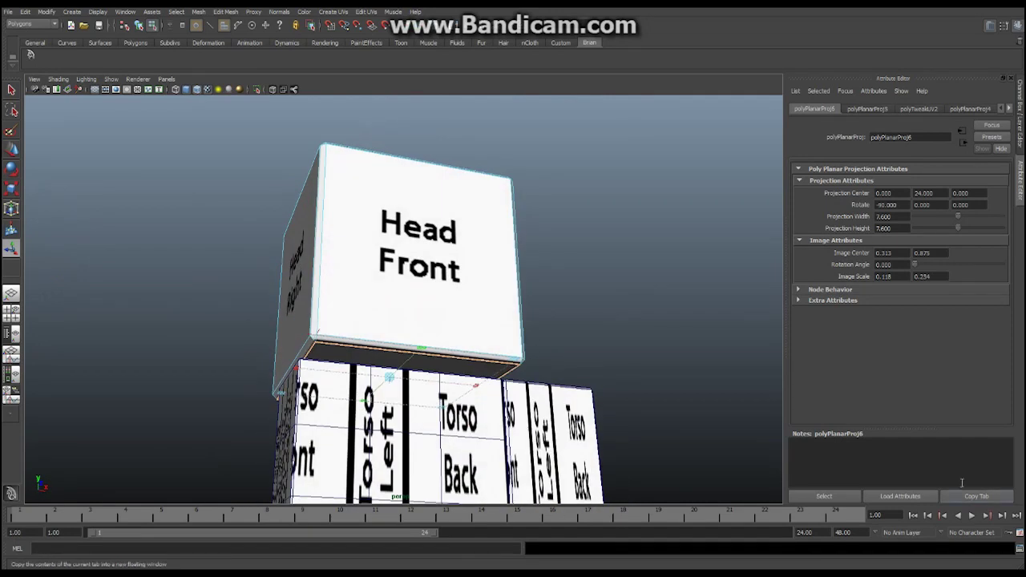
left_click(682, 574)
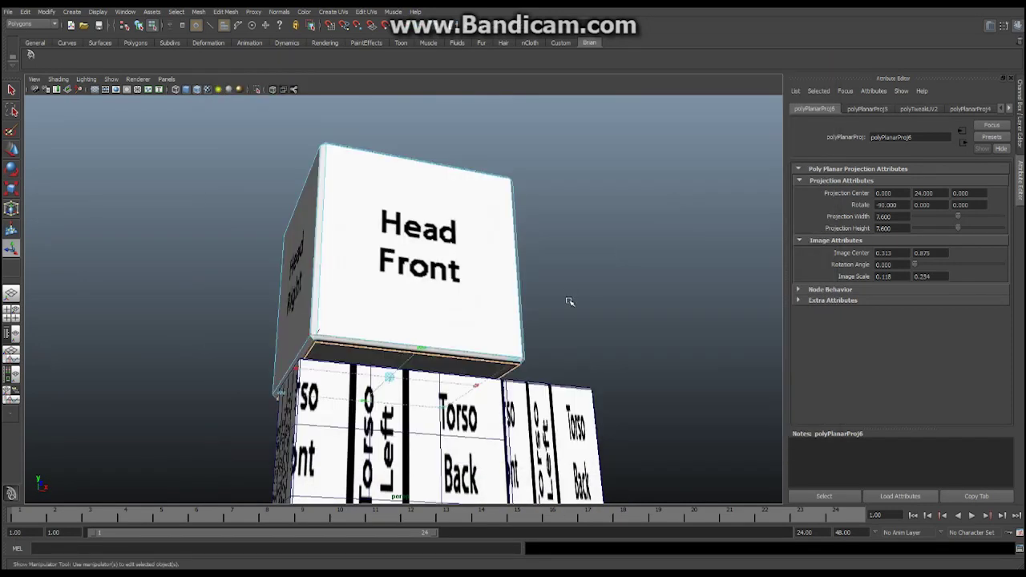
left_click_drag(569, 303, 489, 325, "alt")
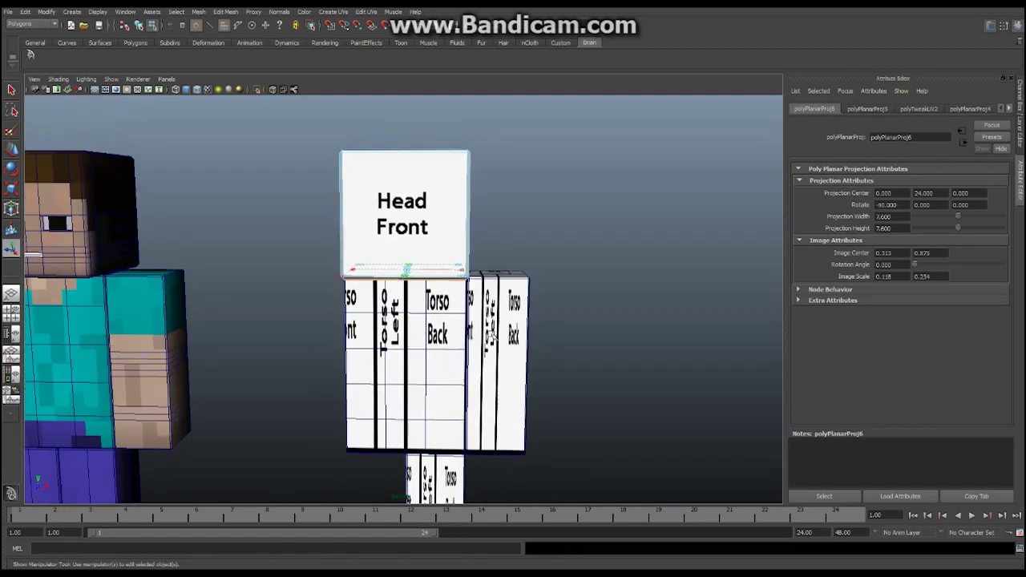
middle_click_drag(445, 393, 457, 302, "alt")
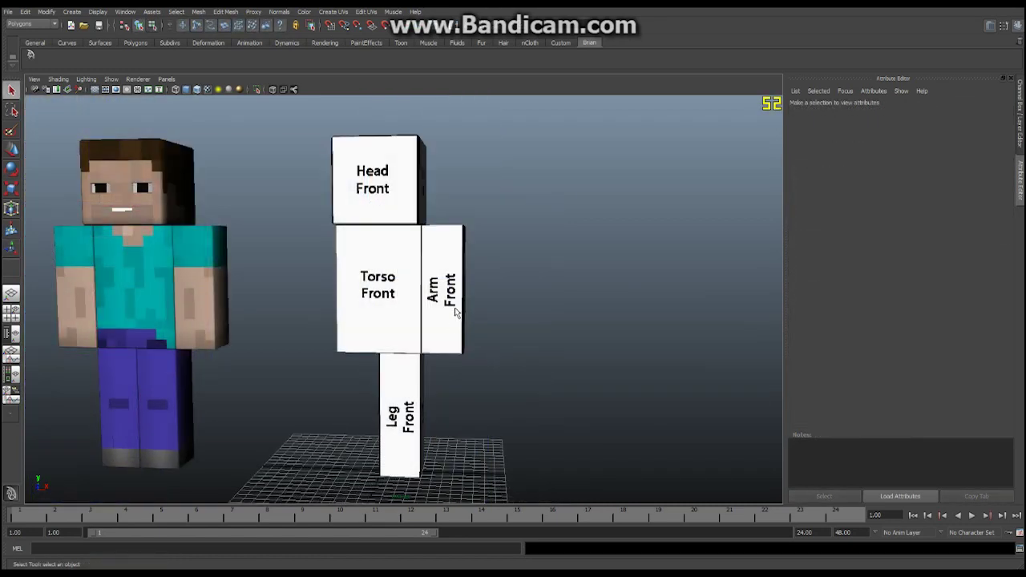
left_click_drag(454, 313, 383, 212, "alt")
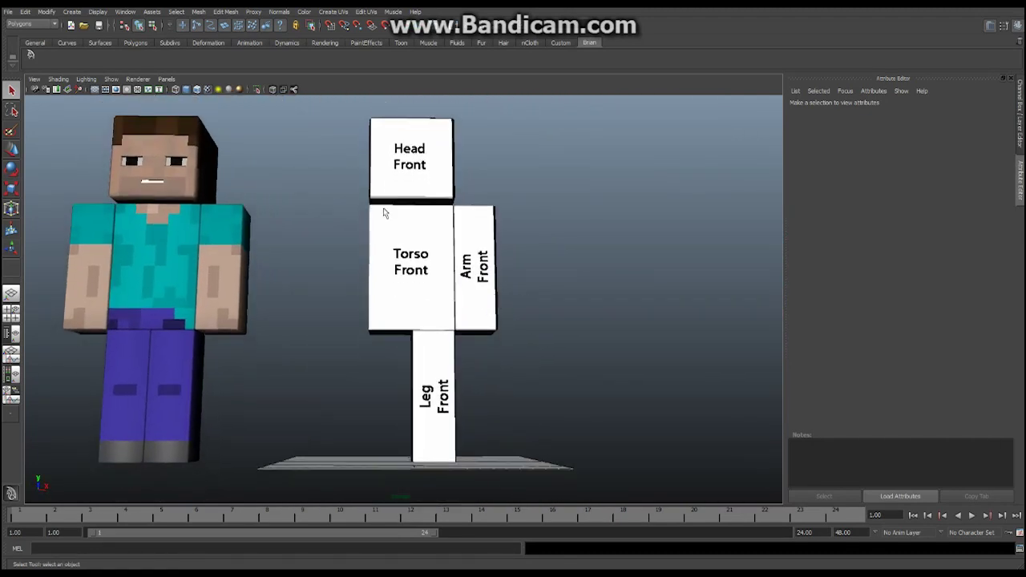
mouse_move(487, 305)
left_mouse_down("alt")
mouse_move(442, 275)
mouse_move(463, 257)
mouse_move(476, 289)
mouse_move(446, 313)
mouse_move(250, 313)
mouse_move(337, 332)
mouse_move(332, 356)
mouse_move(534, 294)
mouse_move(555, 335)
mouse_move(635, 328)
mouse_move(486, 298)
left_mouse_up("alt")
scroll(342, 334, "up", 4)
scroll(534, 293, "down", 4)
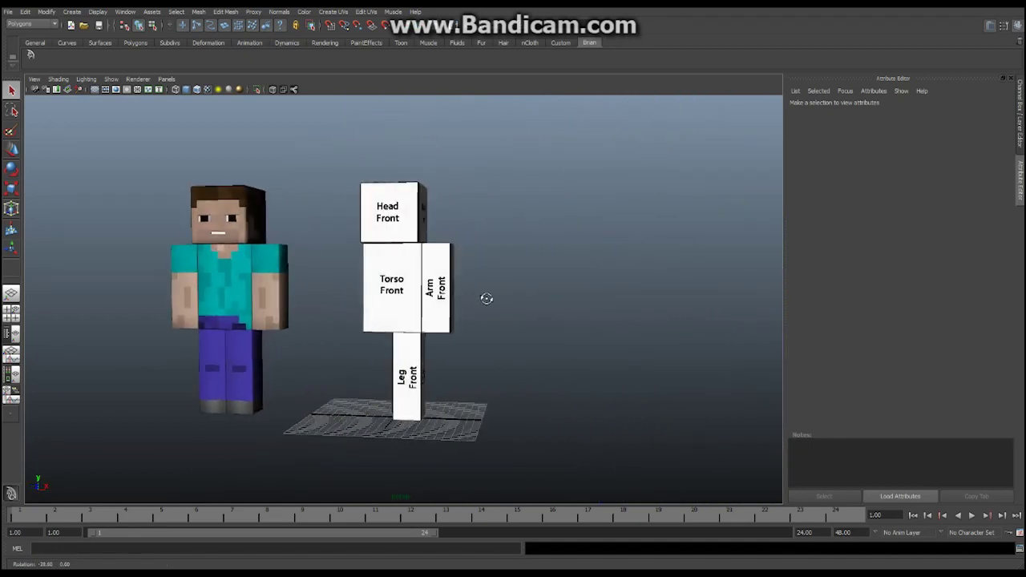
middle_click_drag(486, 297, 472, 302, "alt")
left_click_drag(473, 302, 460, 339, "alt")
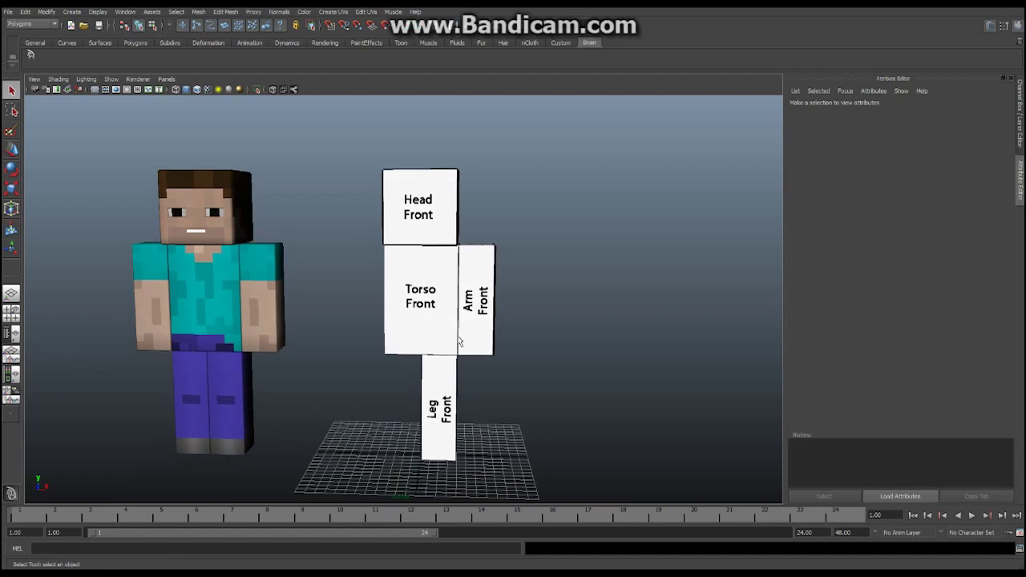
scroll(459, 316, "up", 2)
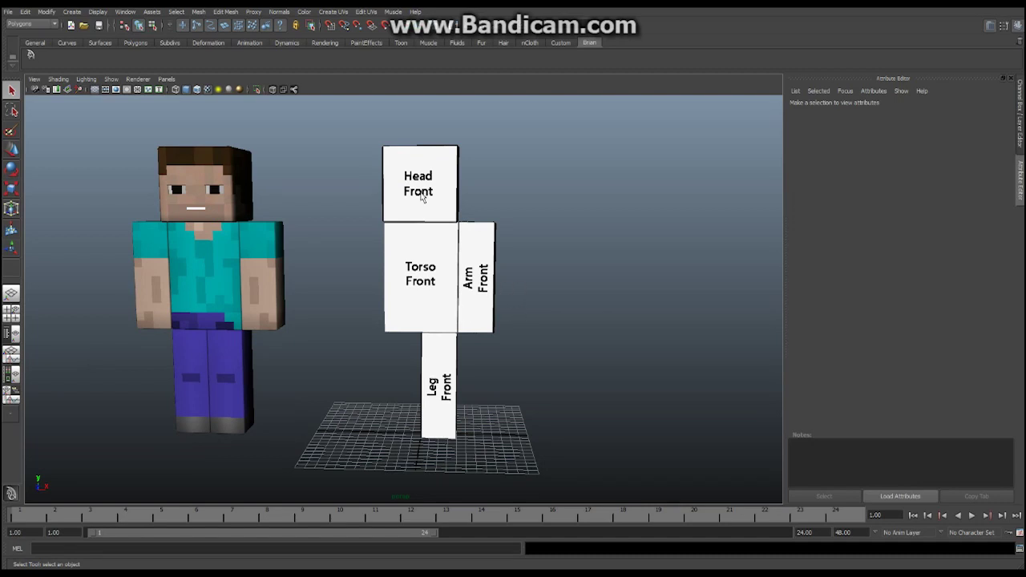
Step: Select the mapped character's head, torso, arm and leg and assign the terasTexture material to them to test the UV layout
left_click_drag(417, 199, 530, 363)
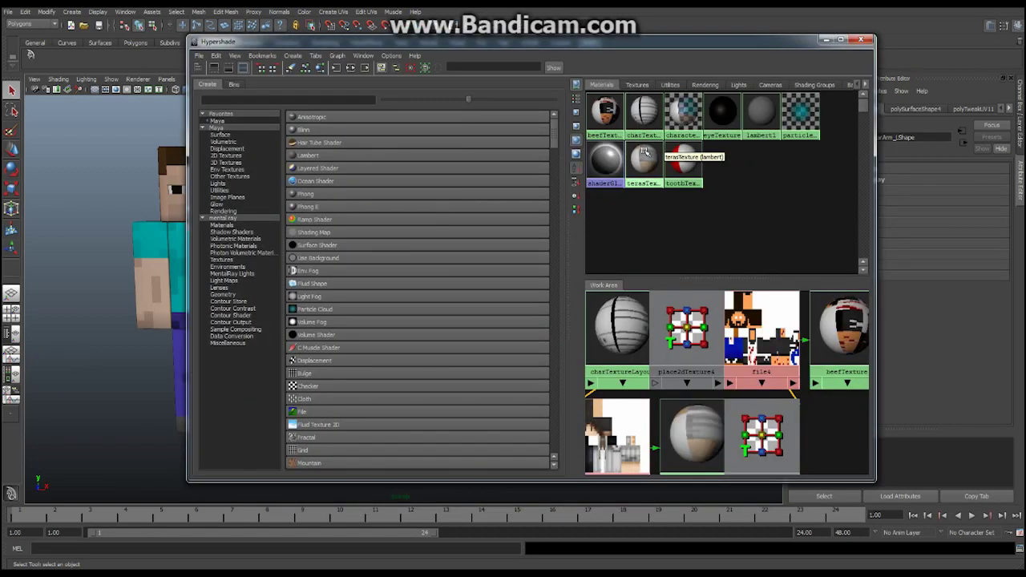
right_click_drag(644, 153, 639, 122)
left_click(826, 39)
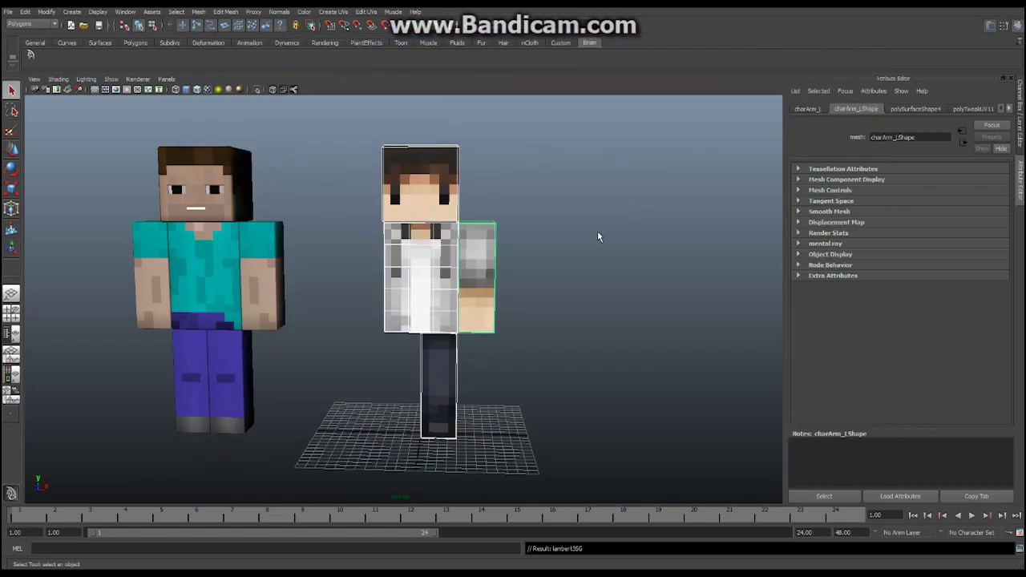
left_click(572, 278)
left_click_drag(584, 277, 494, 289, "alt")
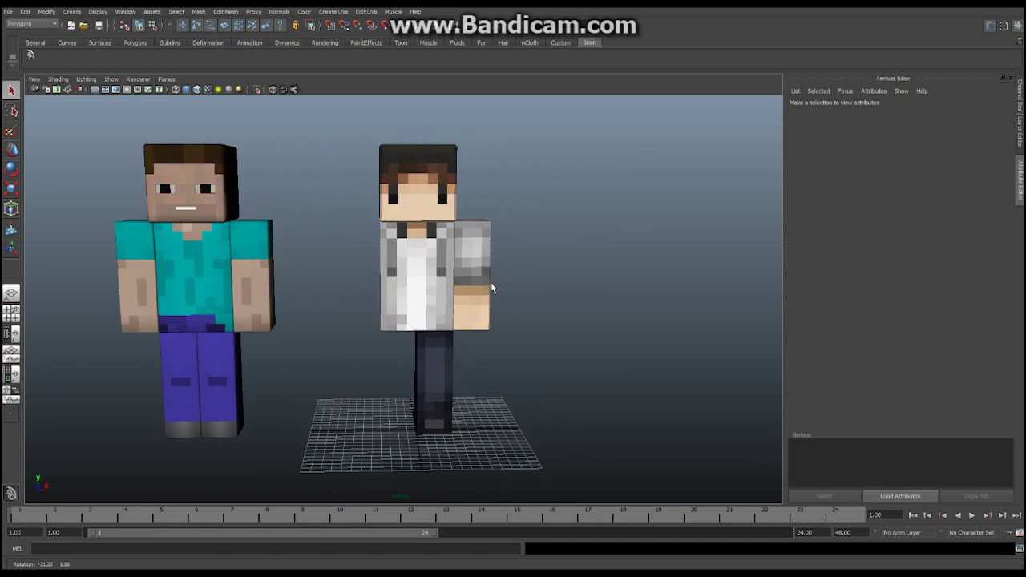
Step: Assign the characterTexture material to the mapped character's head, torso, arm and leg, and compare it with the reference character
left_click_drag(347, 262, 513, 360)
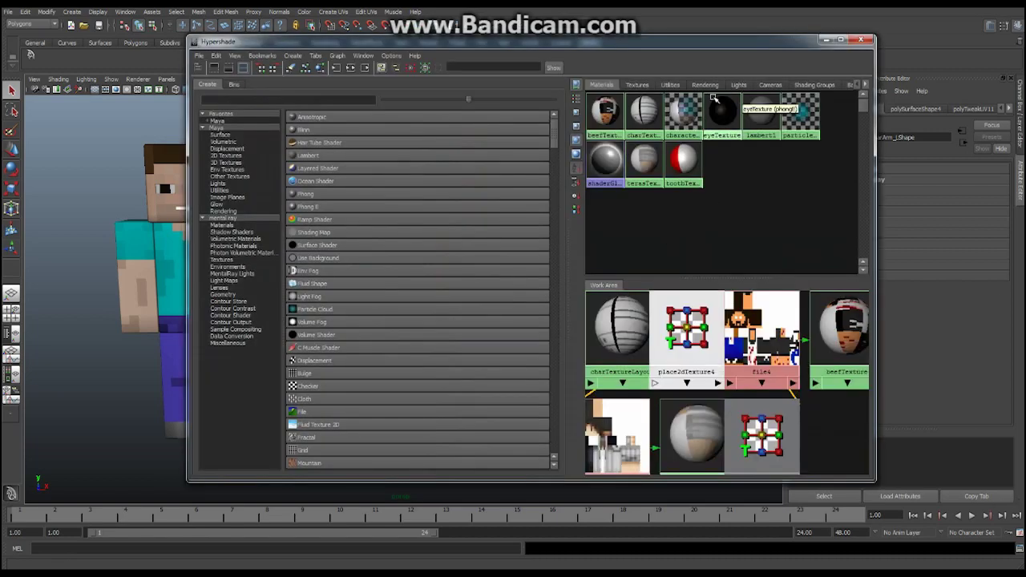
right_click(682, 112)
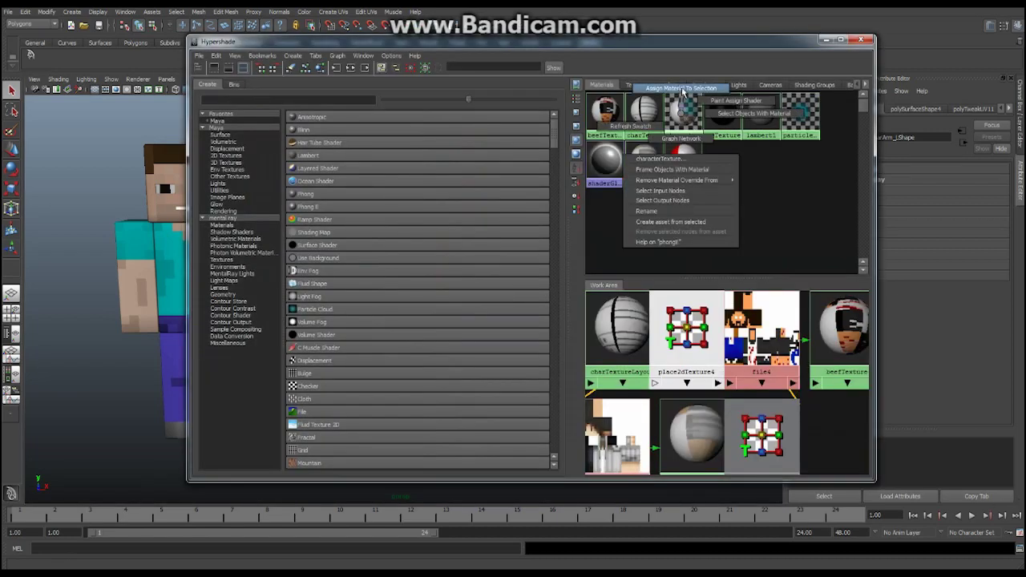
left_click(682, 88)
left_click(830, 38)
left_click(529, 253)
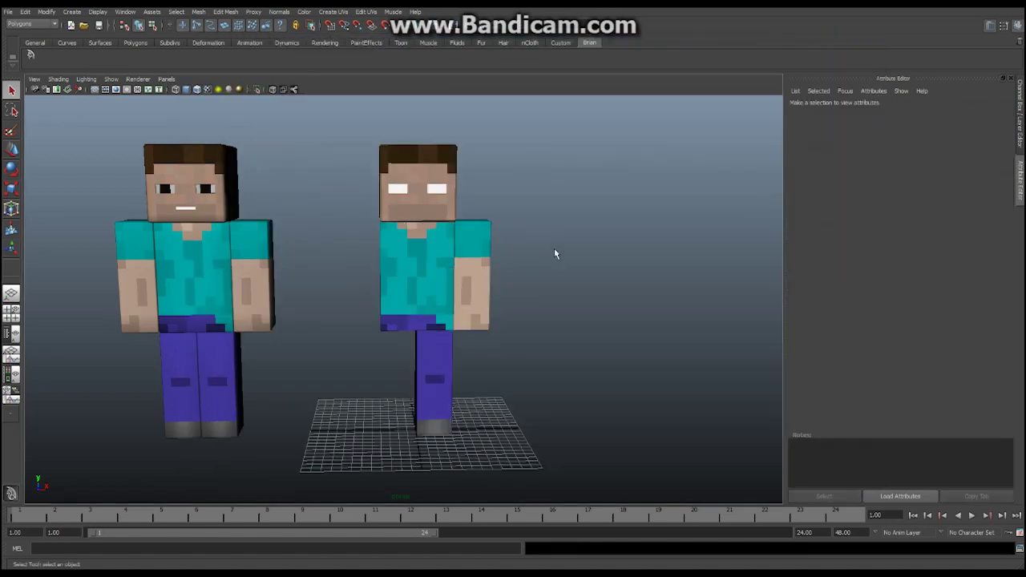
mouse_move(555, 250)
left_mouse_down("alt")
mouse_move(474, 268)
mouse_move(545, 256)
left_mouse_up("alt")
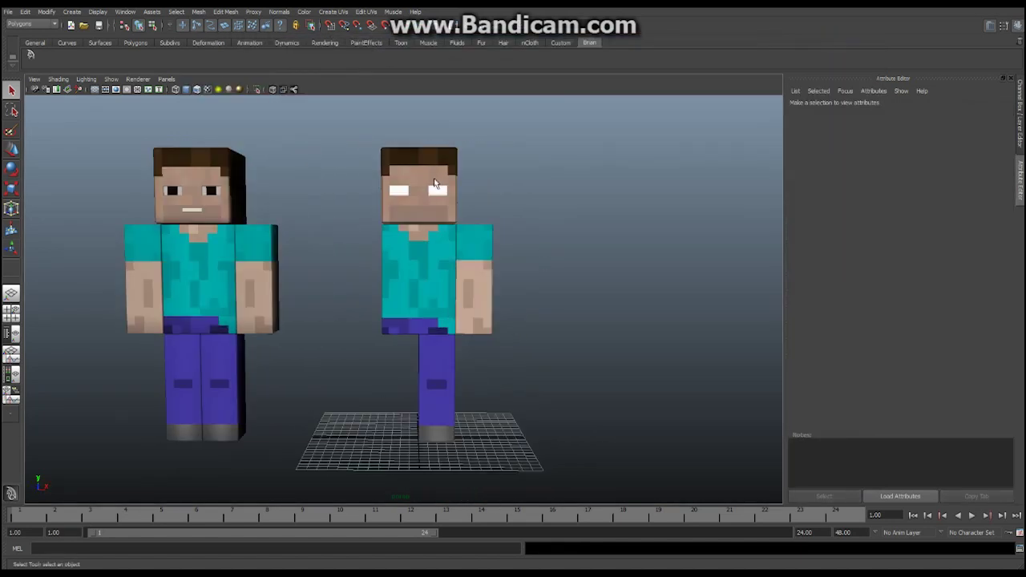
left_click_drag(414, 209, 527, 286, "alt")
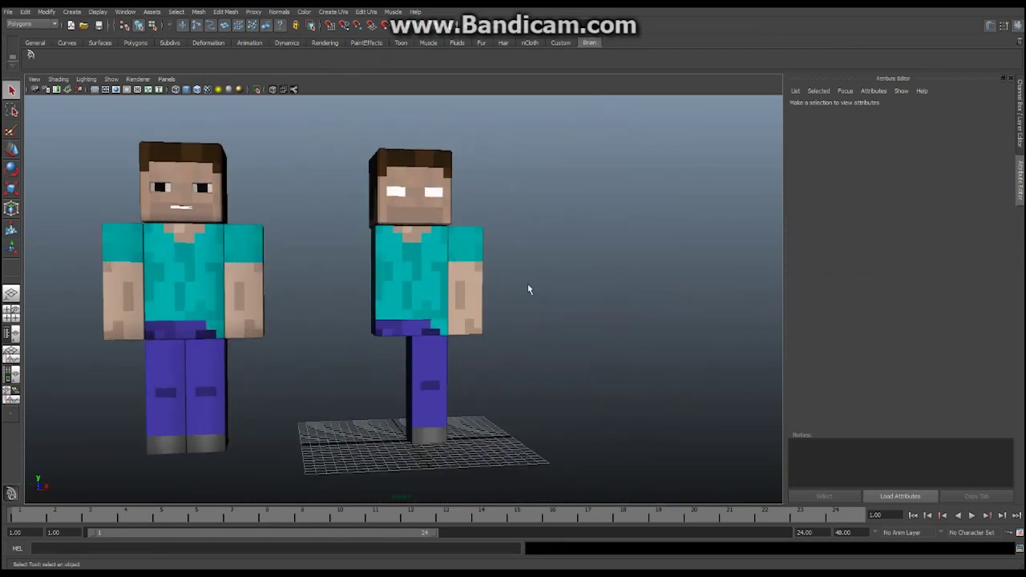